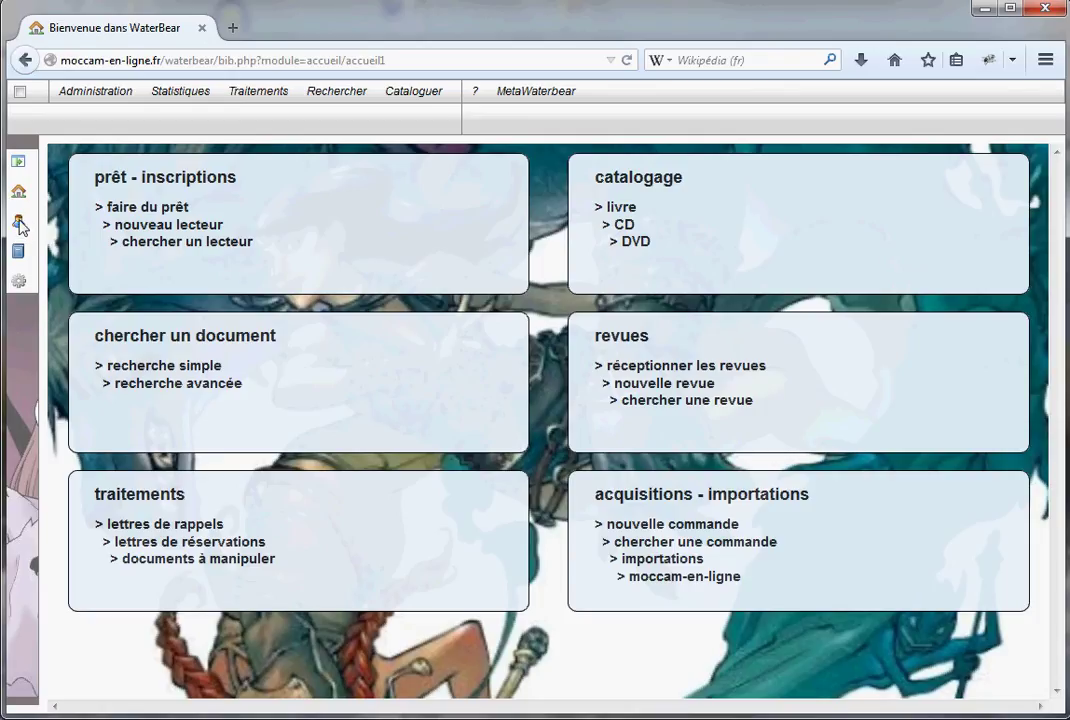
Open the Prêts / retours screen and create a blank Nouveau lecteur record
{"action": "left_click", "coordinate": [19, 223]}
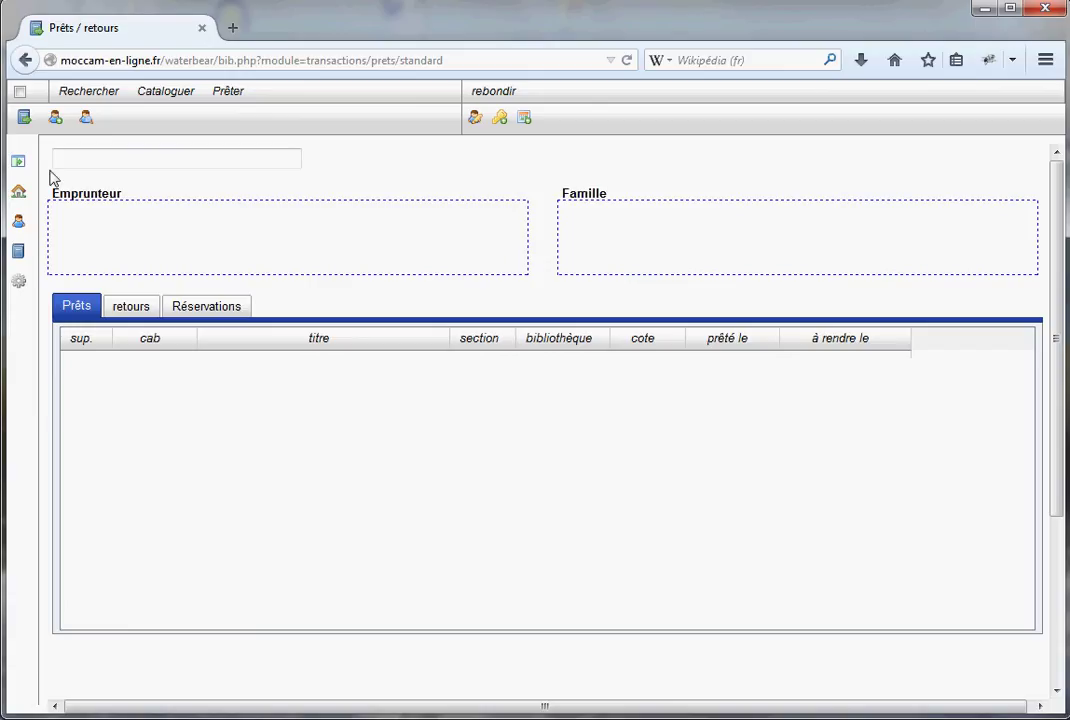
{"action": "left_click", "coordinate": [56, 119]}
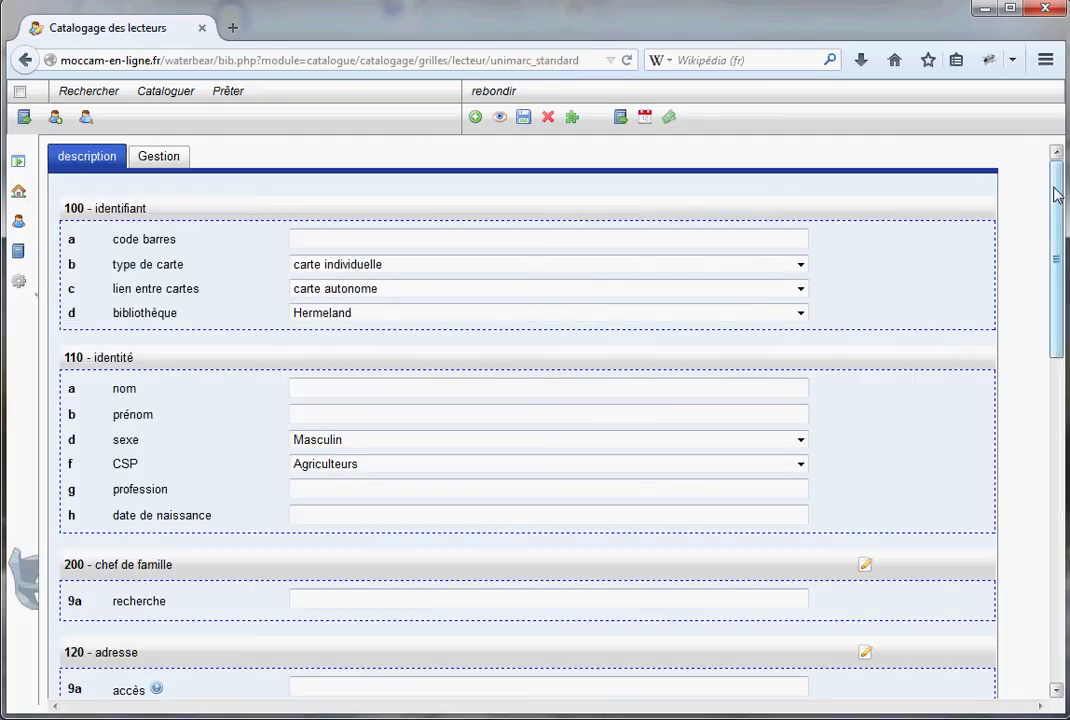
{"action": "left_click_drag", "start_coordinate": [1058, 196], "coordinate": [1045, 172]}
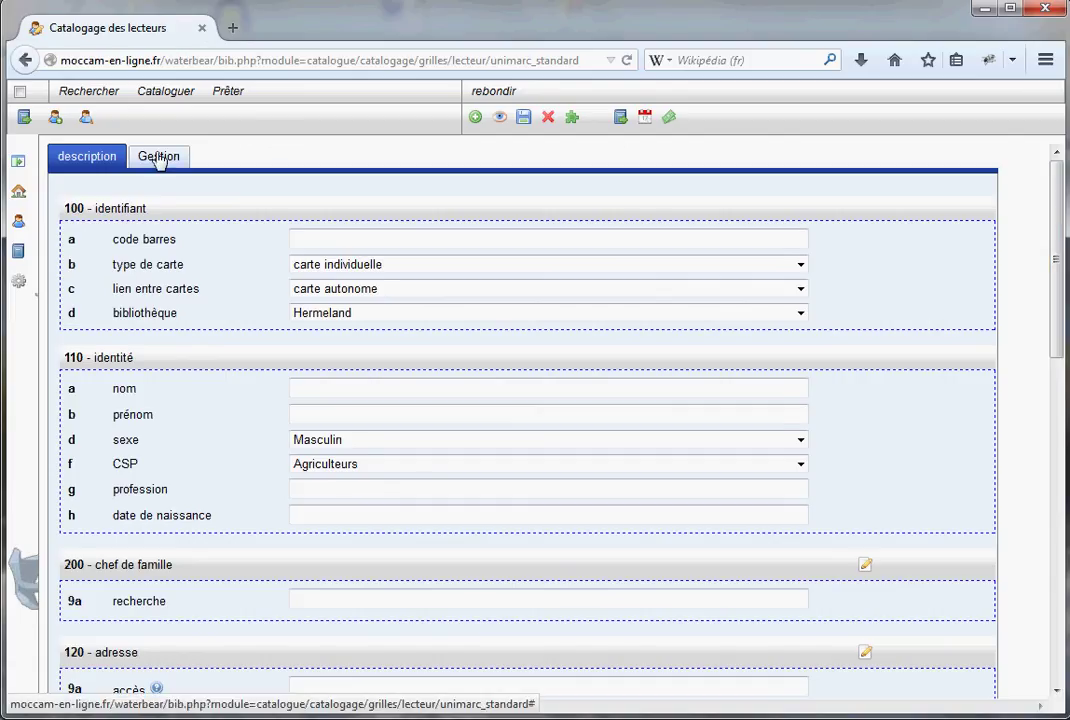
{"action": "left_click", "coordinate": [158, 157]}
{"action": "left_click", "coordinate": [90, 160]}
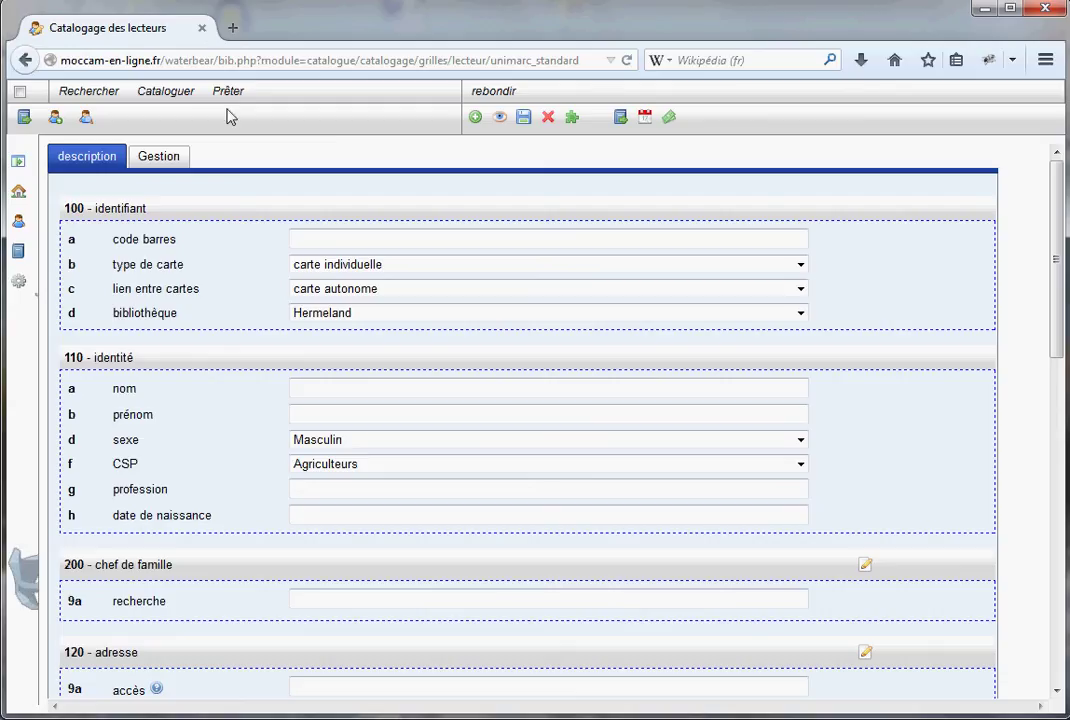
{"action": "left_click", "coordinate": [158, 157]}
{"action": "left_click", "coordinate": [96, 160]}
Enter barcode 950123, try each card type, then keep carte individuelle and carte autonome
{"action": "left_click", "coordinate": [345, 237]}
{"action": "type", "text": "950123"}
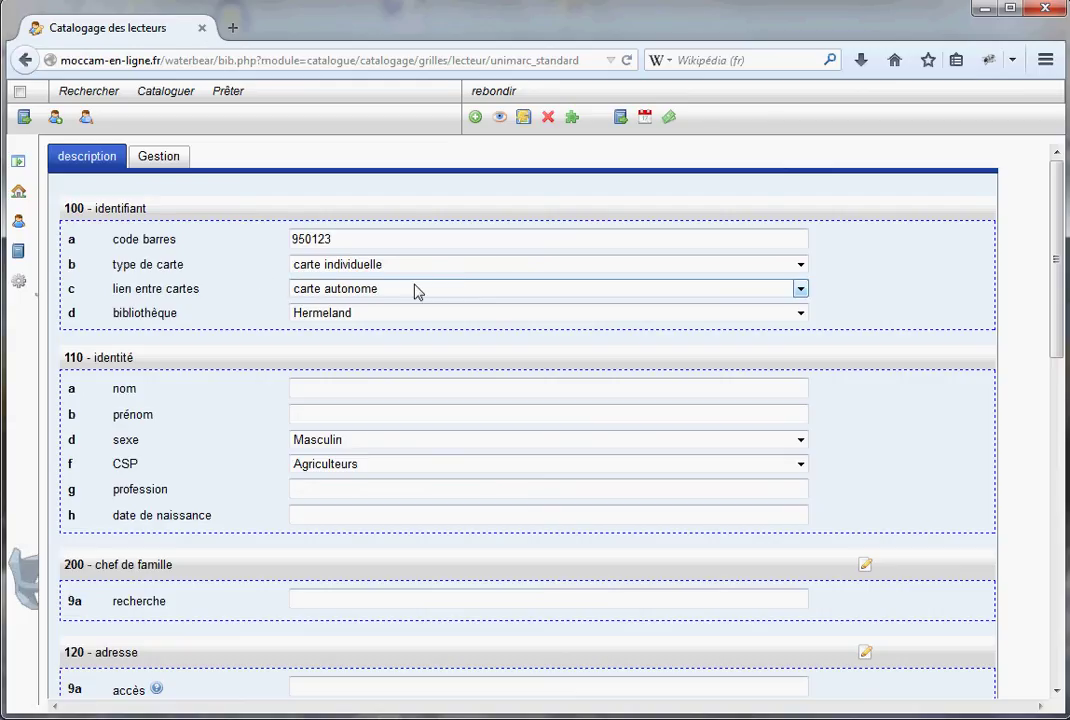
{"action": "left_click", "coordinate": [800, 266]}
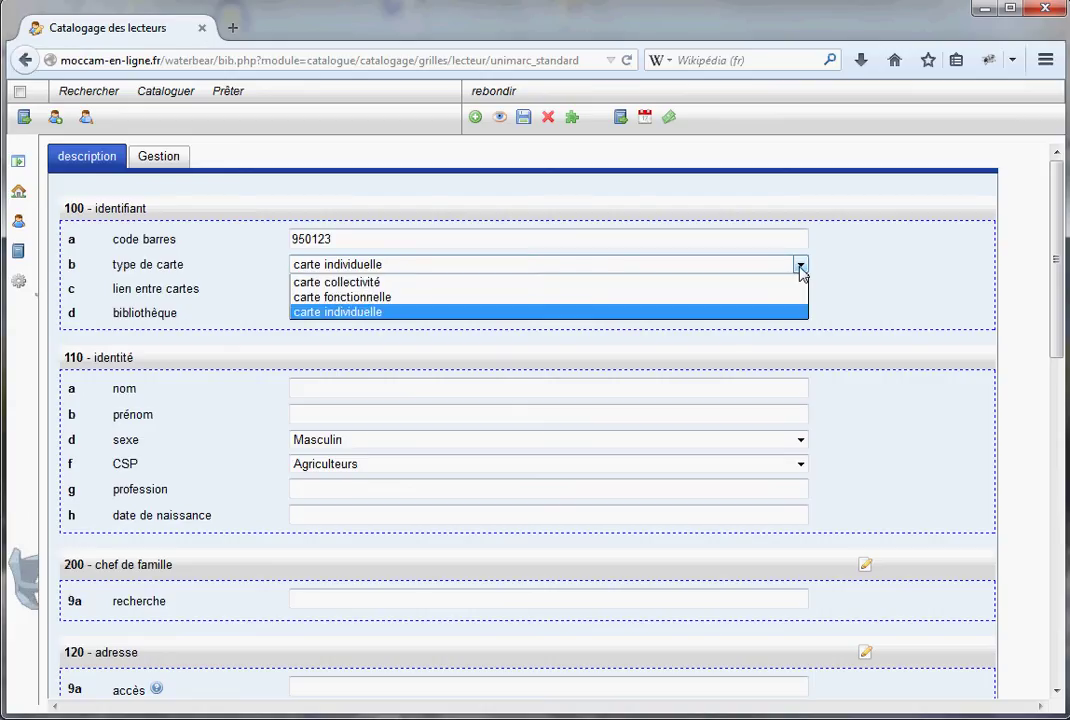
{"action": "left_click", "coordinate": [350, 313]}
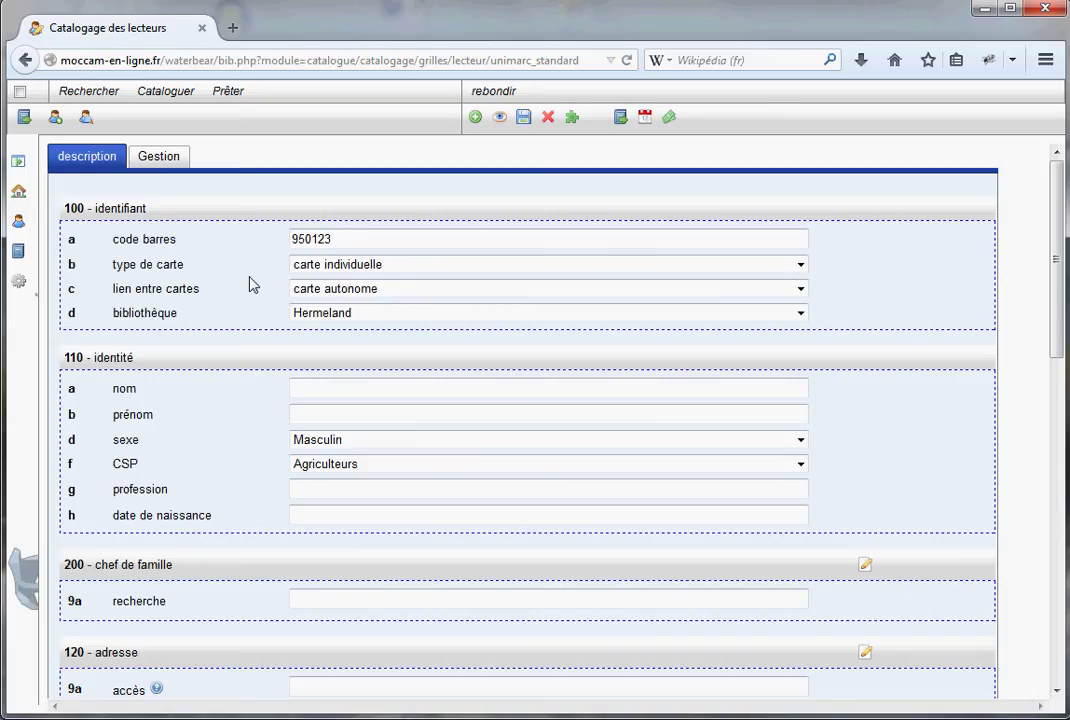
{"action": "left_click", "coordinate": [801, 265]}
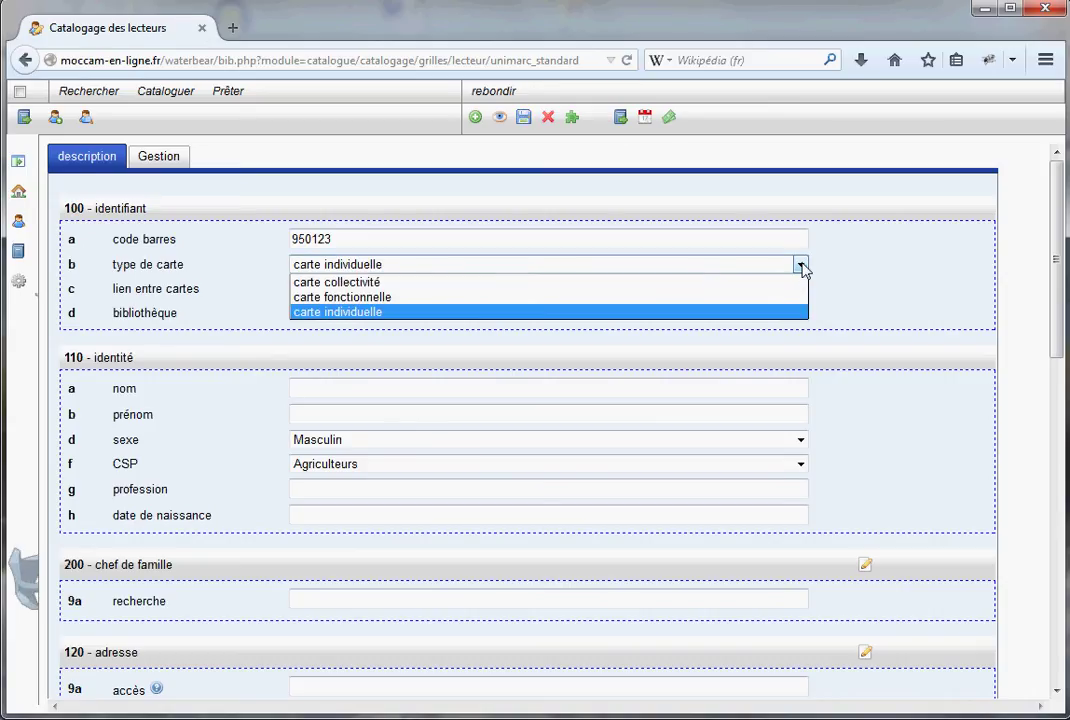
{"action": "left_click", "coordinate": [371, 284]}
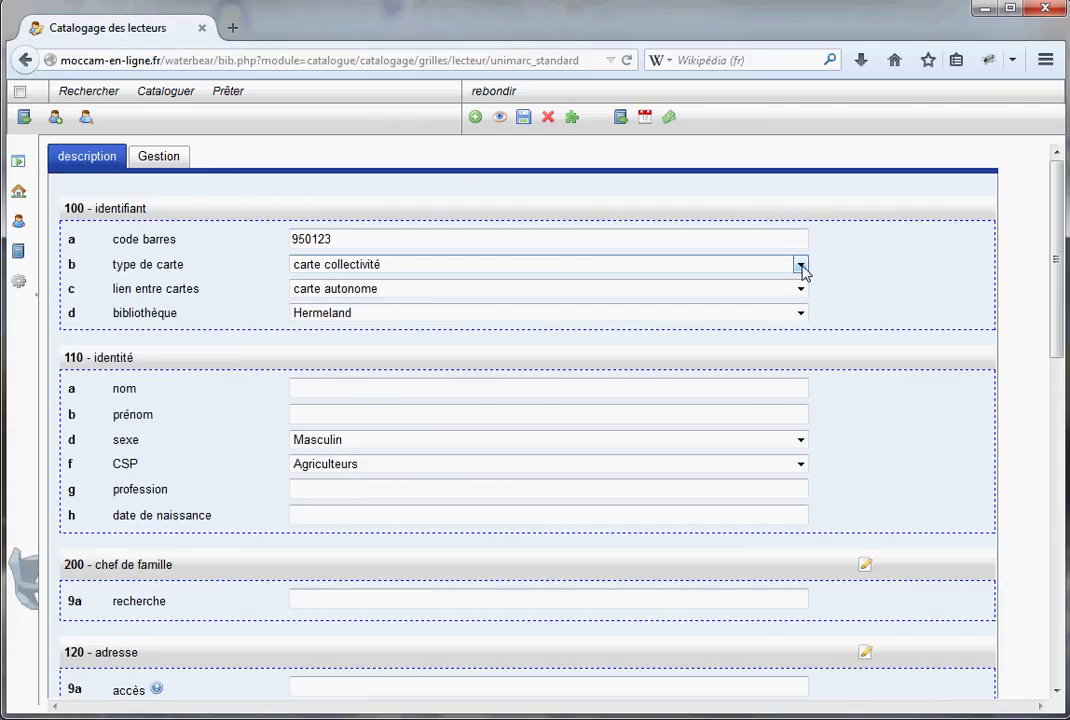
{"action": "left_click", "coordinate": [801, 266]}
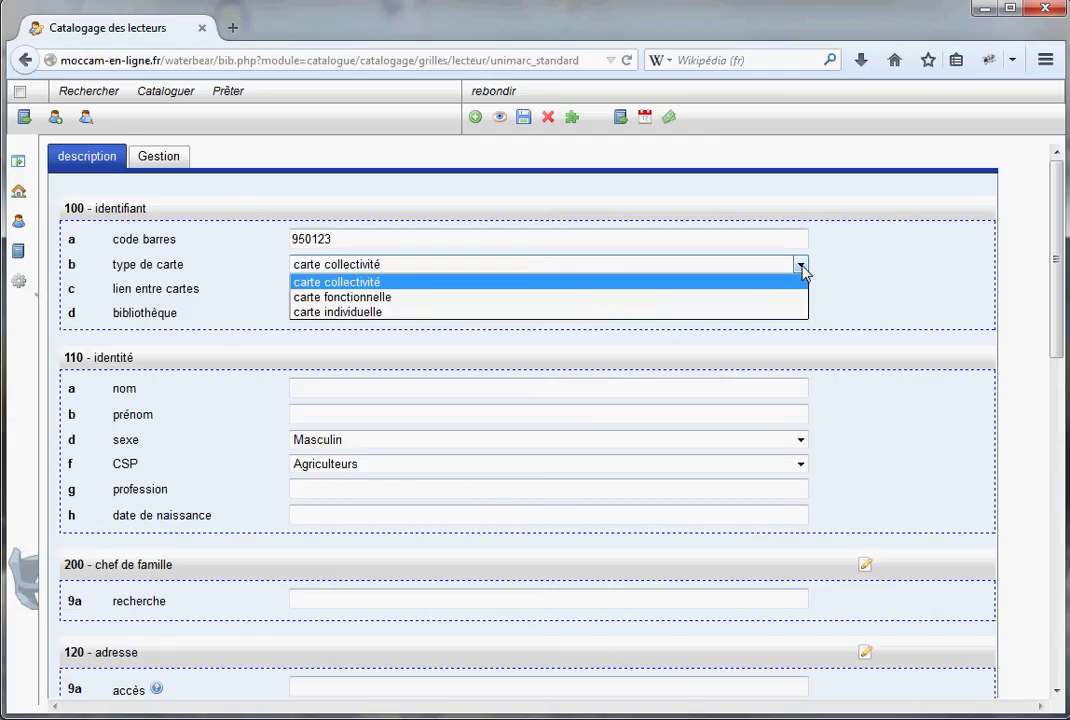
{"action": "left_click", "coordinate": [752, 300]}
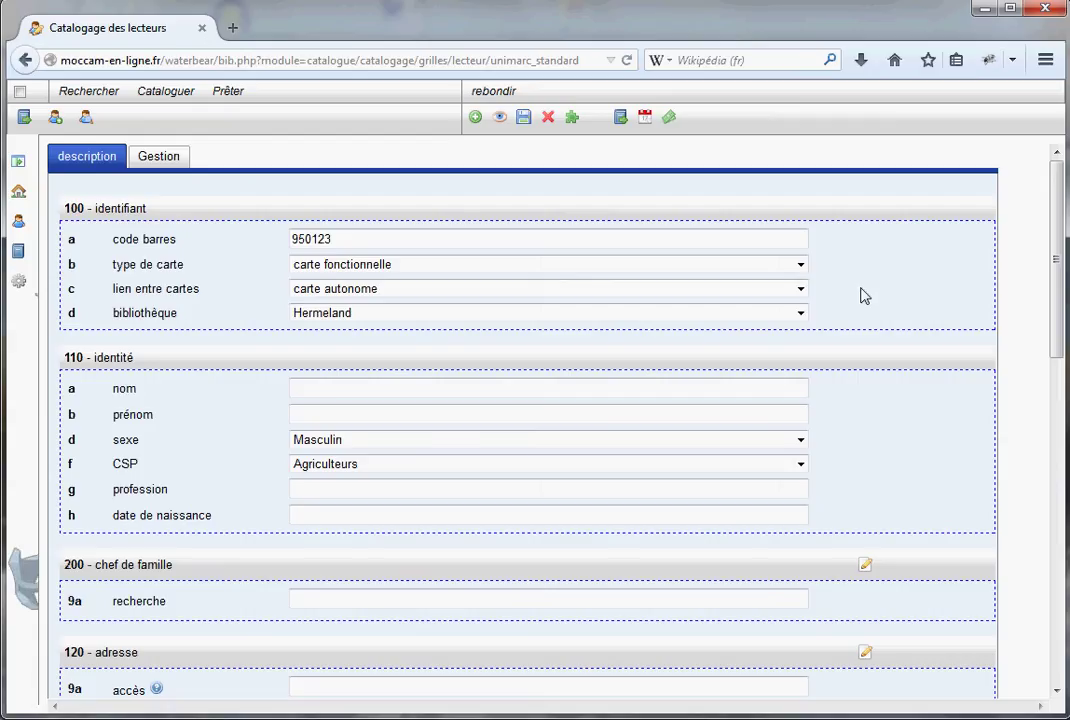
{"action": "left_click", "coordinate": [800, 266]}
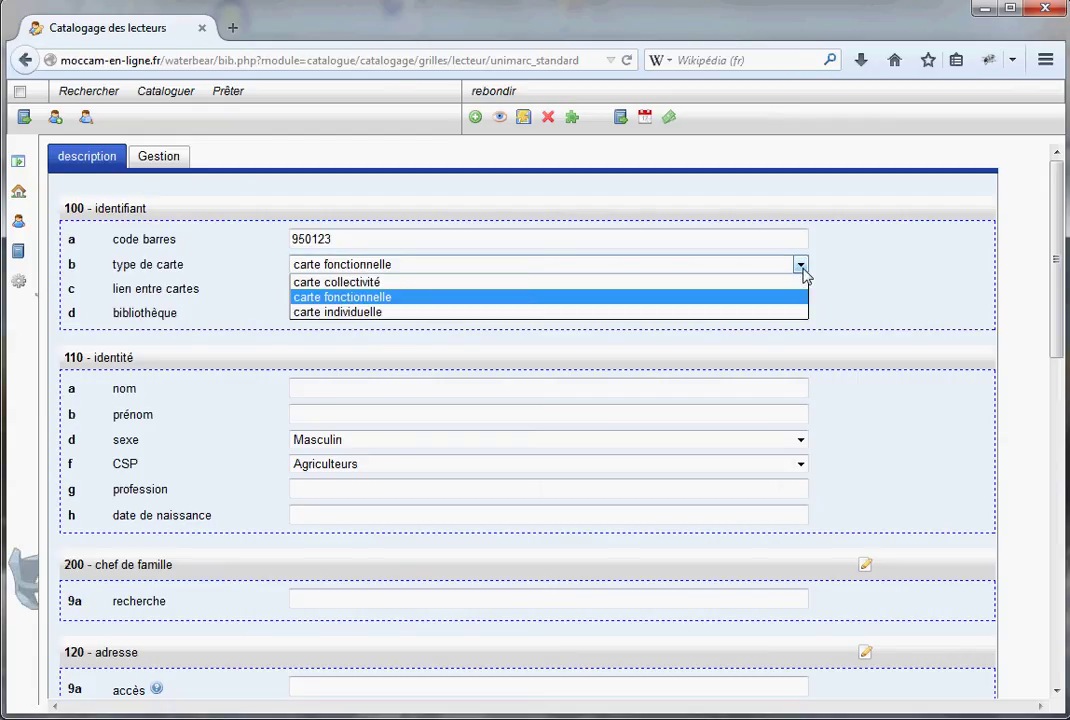
{"action": "left_click", "coordinate": [319, 314]}
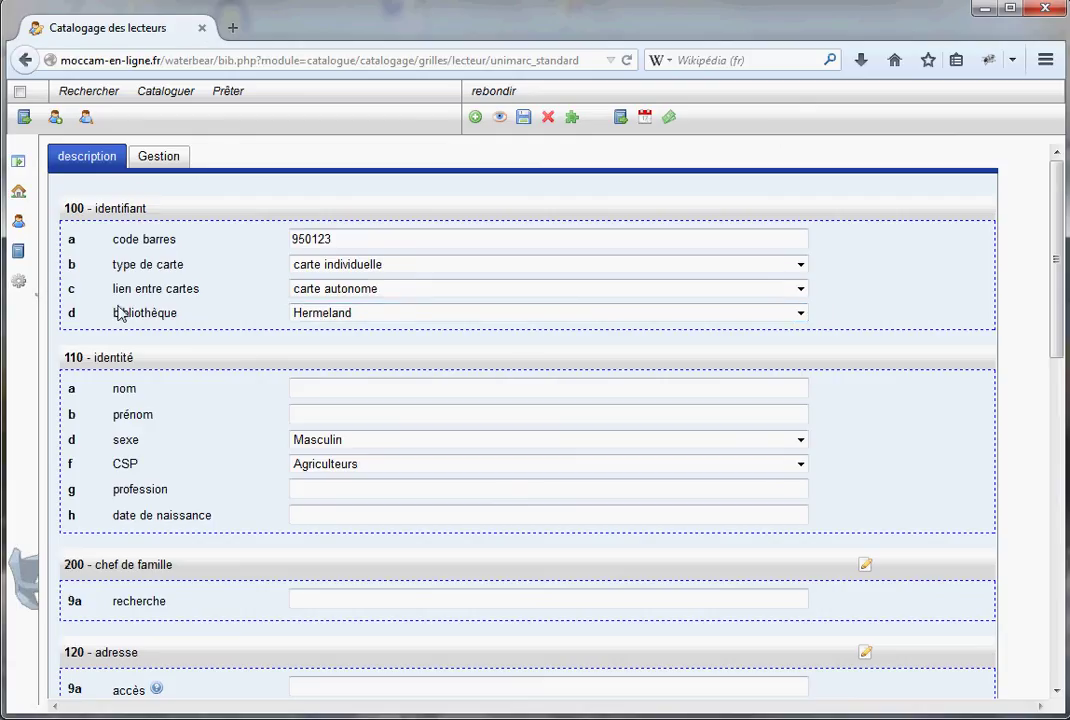
{"action": "left_click", "coordinate": [800, 290]}
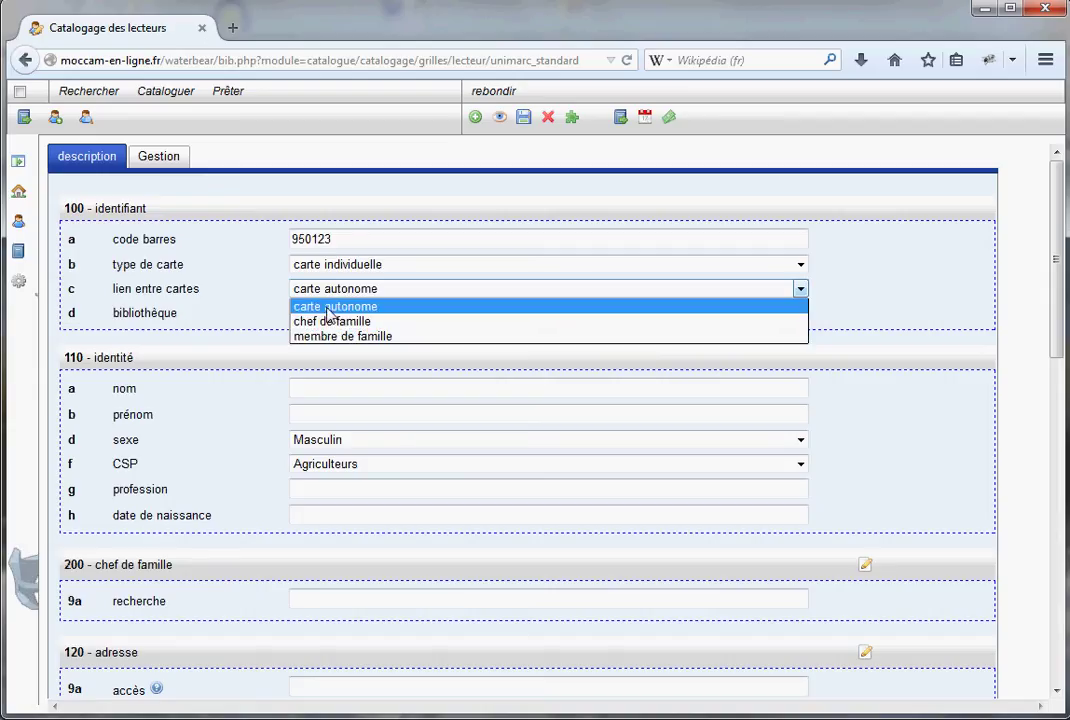
{"action": "left_click", "coordinate": [329, 307]}
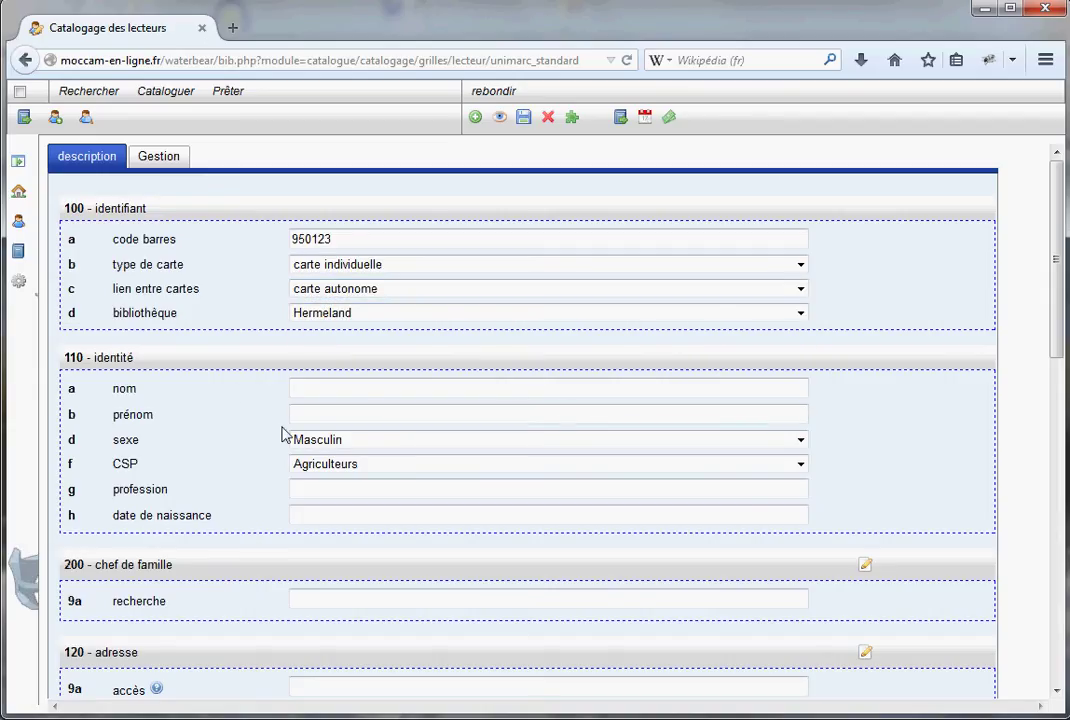
Enter the reader's surname and first name
{"action": "left_click", "coordinate": [321, 388]}
{"action": "key", "text": "Tab"}
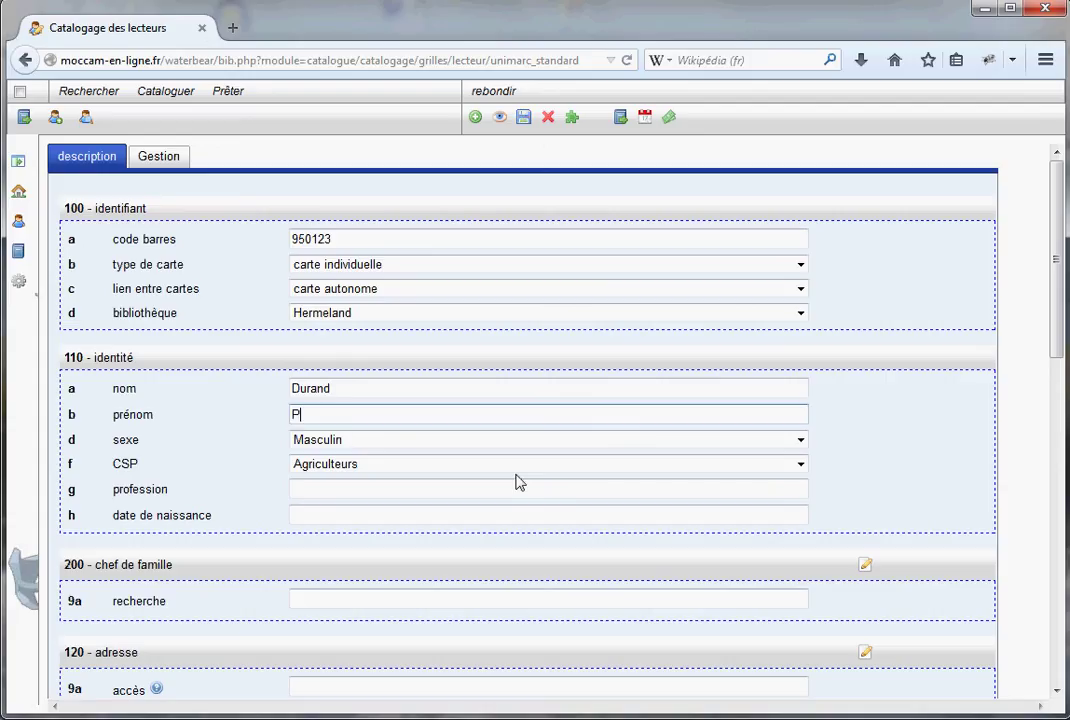
Set category Professions intermédiaires, profession Instituteur, and birth date 1977-01-01
{"action": "left_click", "coordinate": [801, 466]}
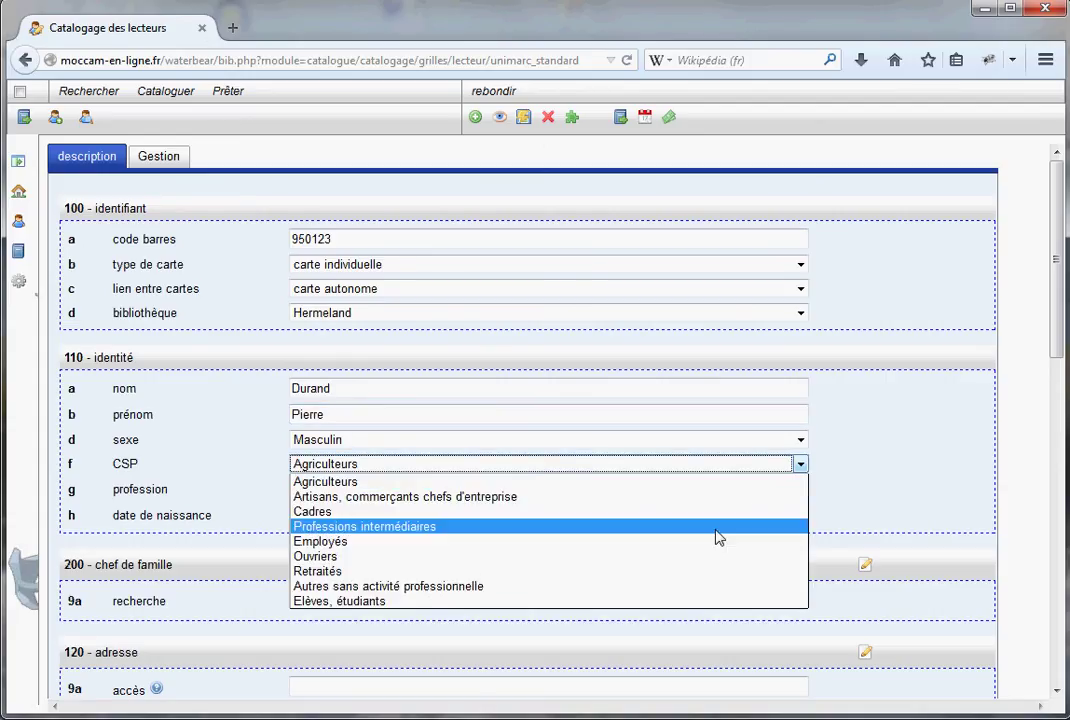
{"action": "left_click", "coordinate": [504, 526]}
{"action": "left_click", "coordinate": [329, 488]}
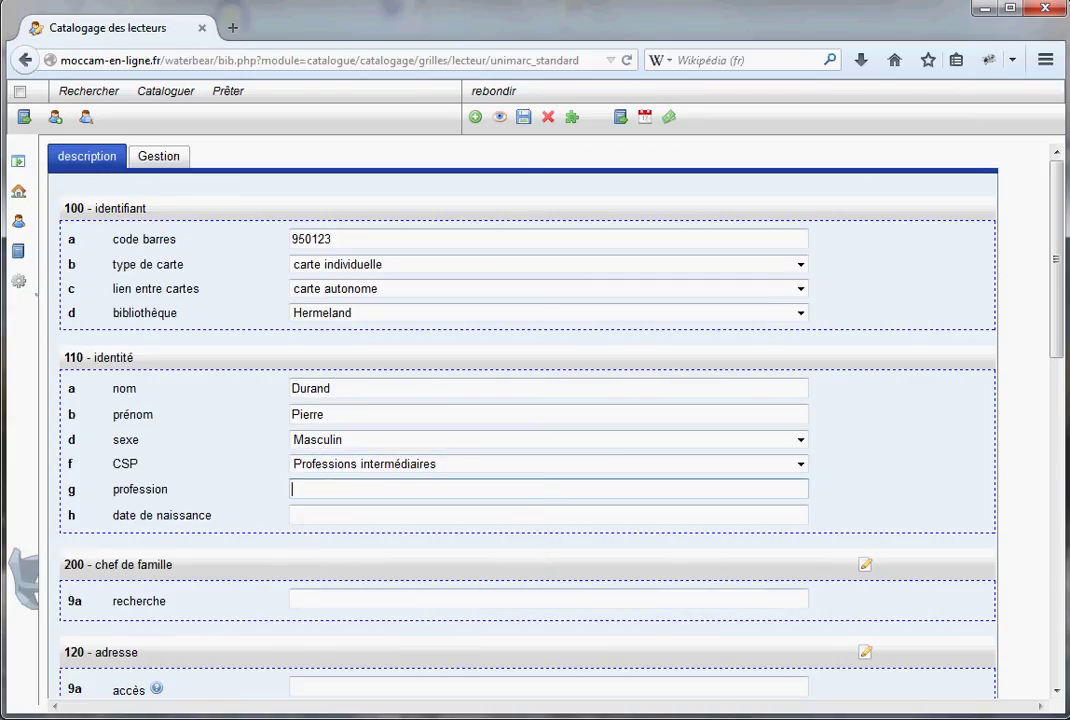
{"action": "type", "text": "Instituteur"}
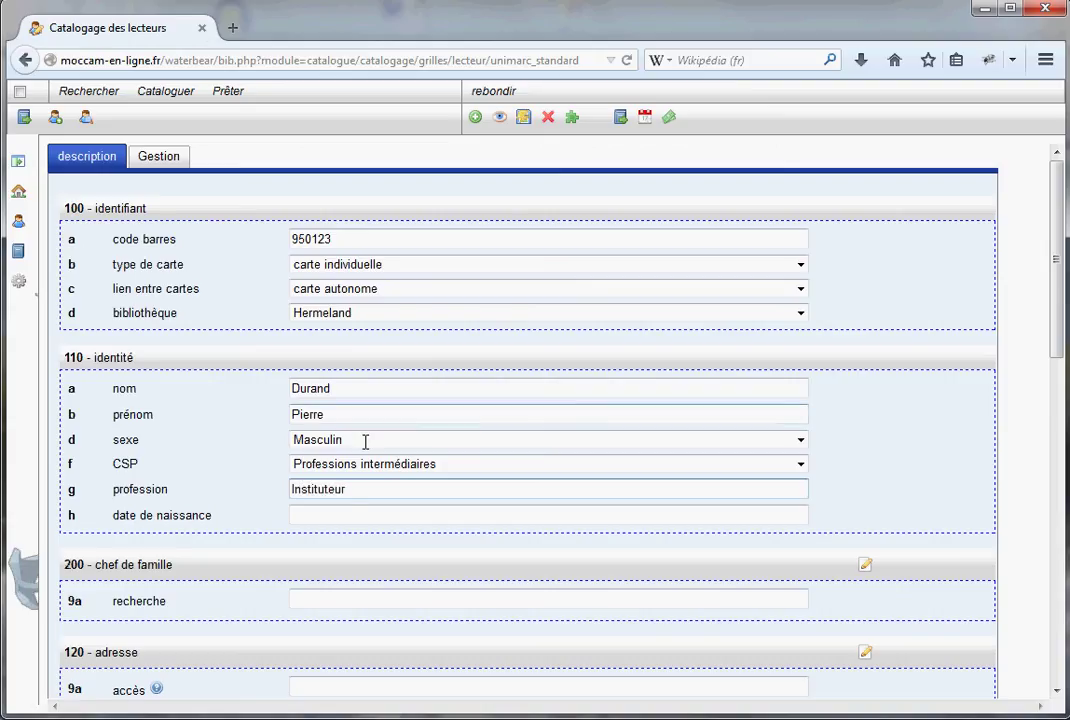
{"action": "left_click", "coordinate": [349, 514]}
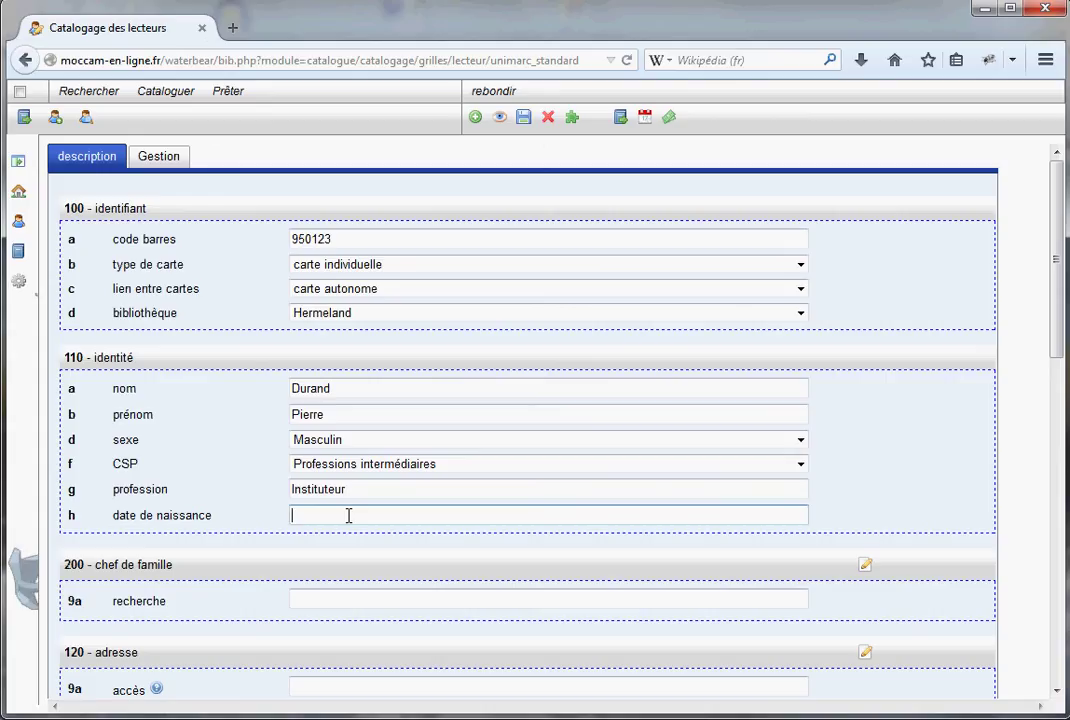
{"action": "type", "text": "1976-06-23"}
{"action": "left_click_drag", "start_coordinate": [382, 515], "coordinate": [222, 522]}
{"action": "type", "text": "1977-01-01"}
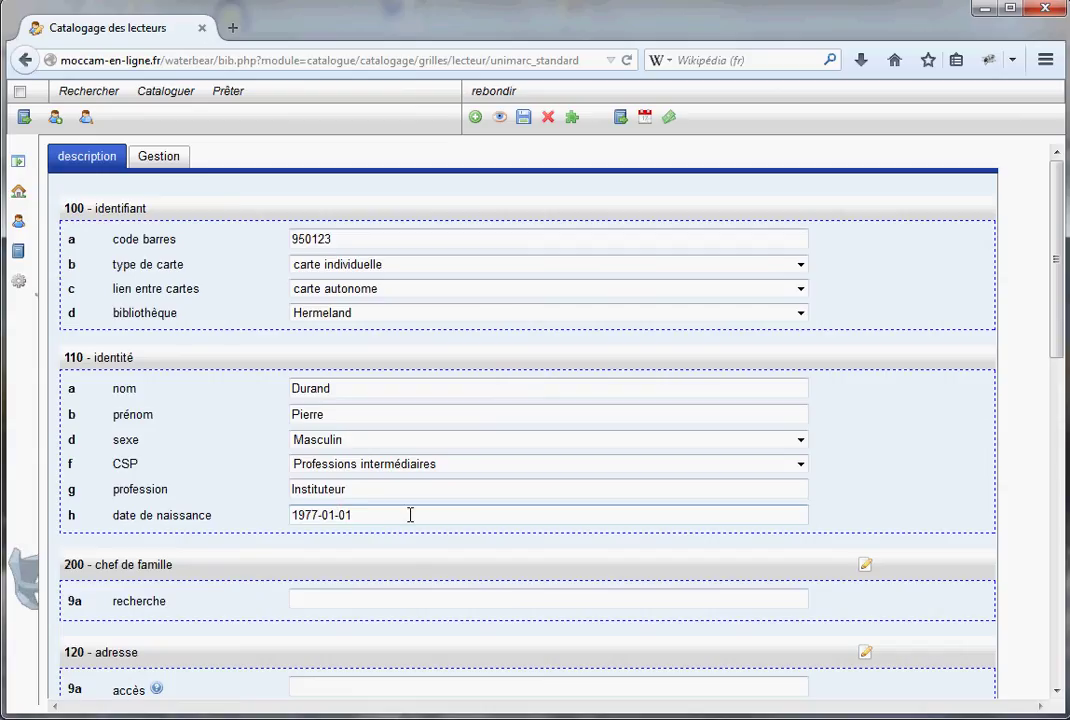
Search the street address field for 'jonquilles' to list matching streets
{"action": "scroll", "coordinate": [148, 545], "scroll_direction": "down", "scroll_amount": 1}
{"action": "scroll", "coordinate": [566, 557], "scroll_direction": "down", "scroll_amount": 5}
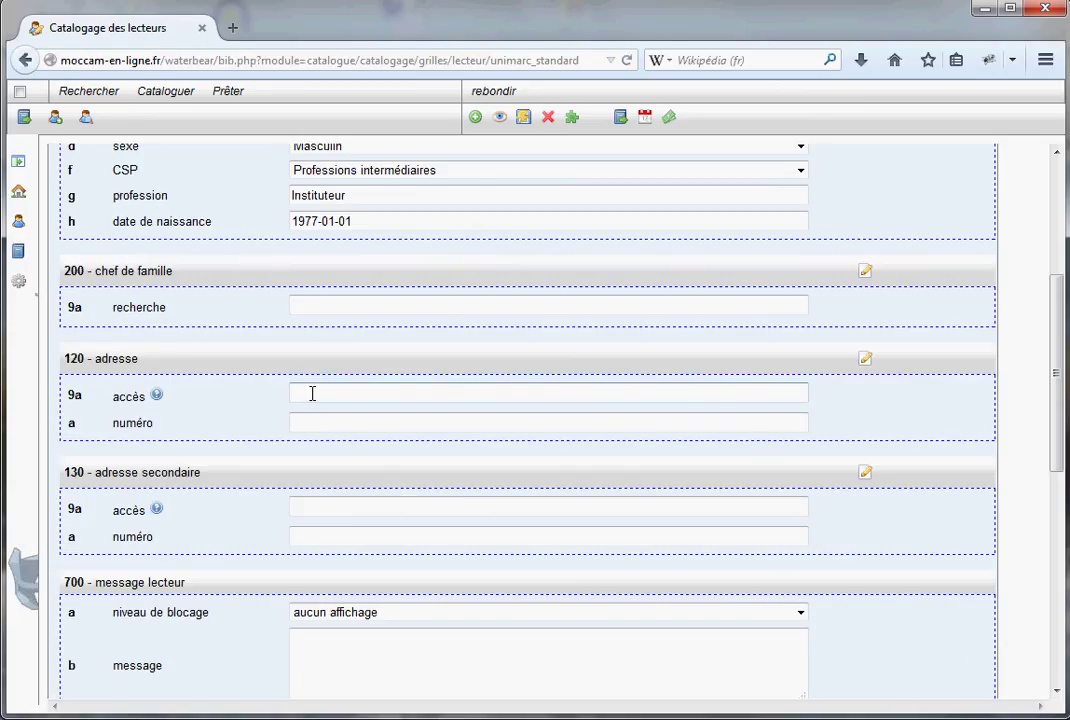
{"action": "left_click", "coordinate": [313, 397]}
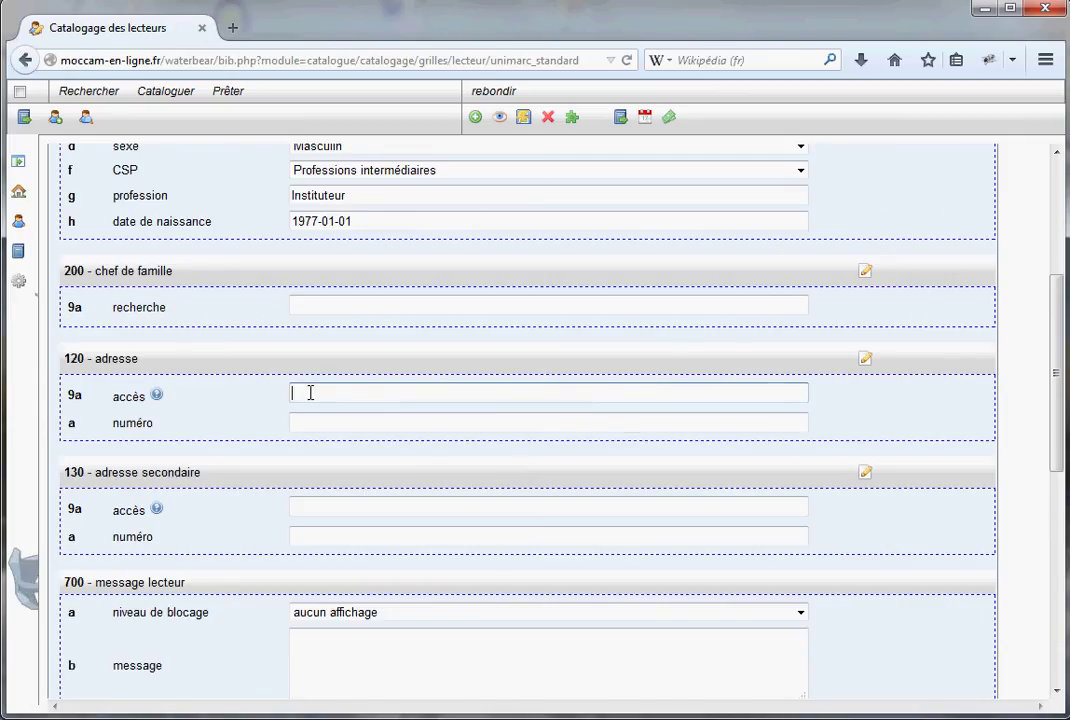
{"action": "type", "text": "li"}
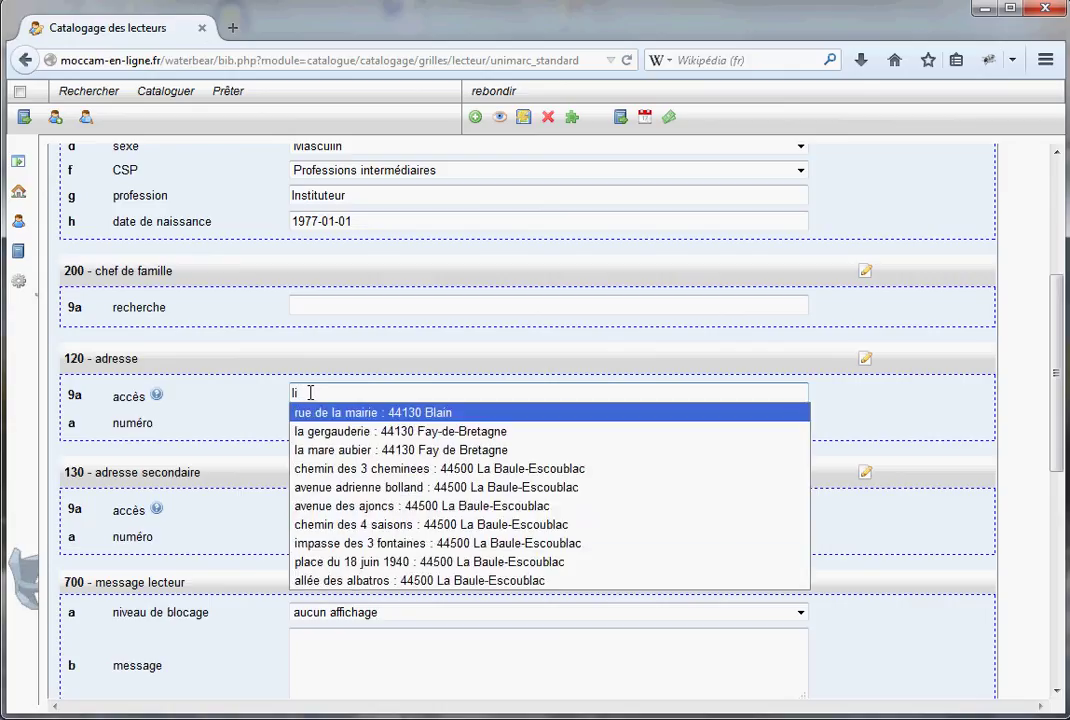
{"action": "type", "text": "bé"}
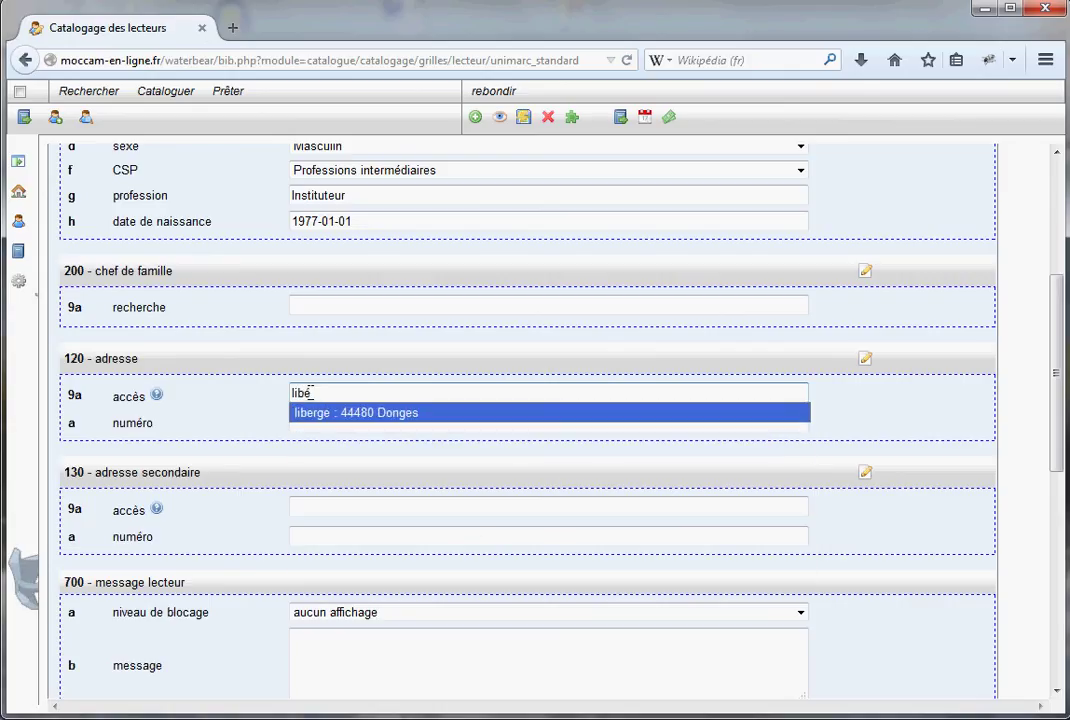
{"action": "key", "text": "BackSpace"}
{"action": "key", "text": "BackSpace"}
{"action": "key", "text": "BackSpace"}
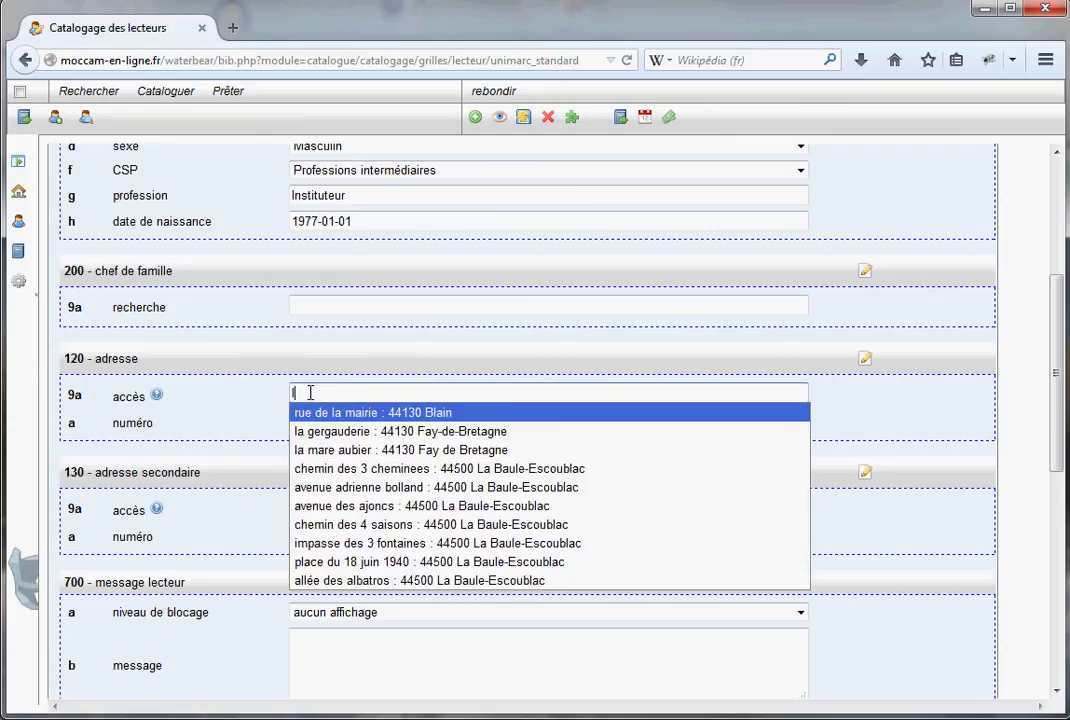
{"action": "key", "text": "BackSpace"}
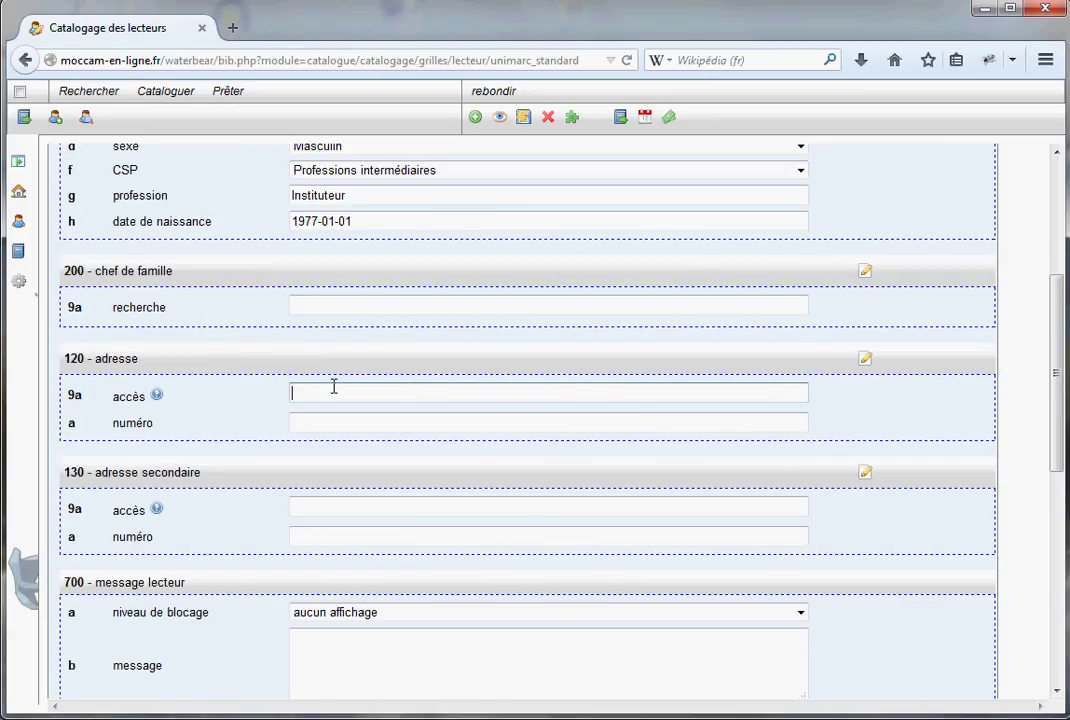
{"action": "type", "text": "jonq"}
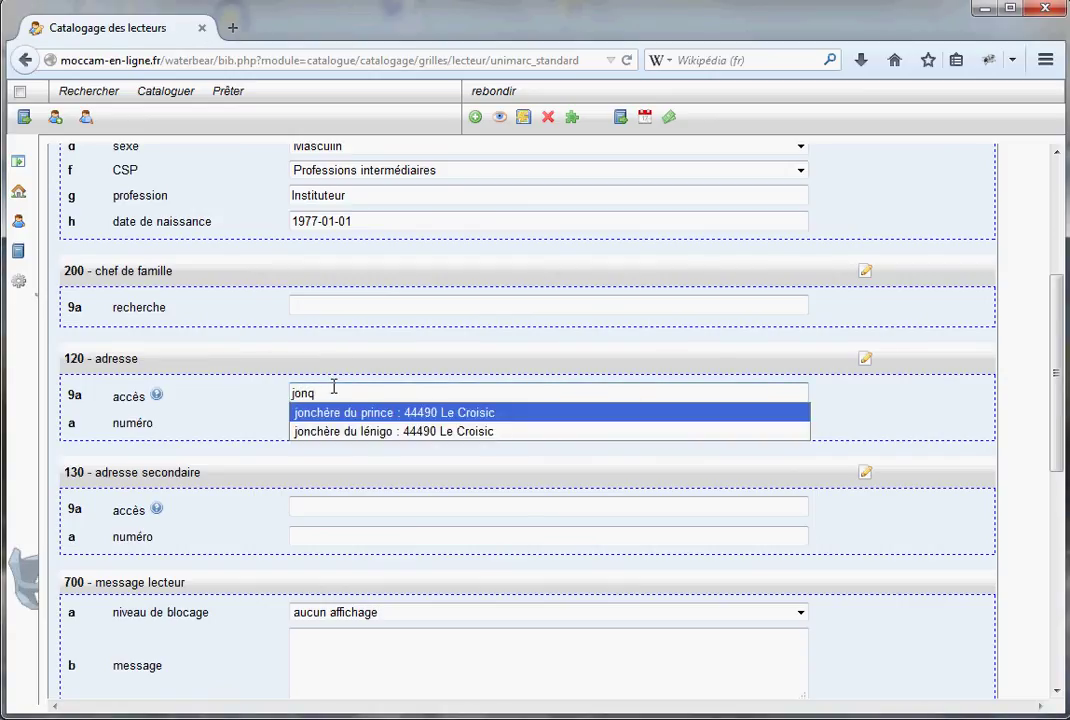
{"action": "type", "text": "u"}
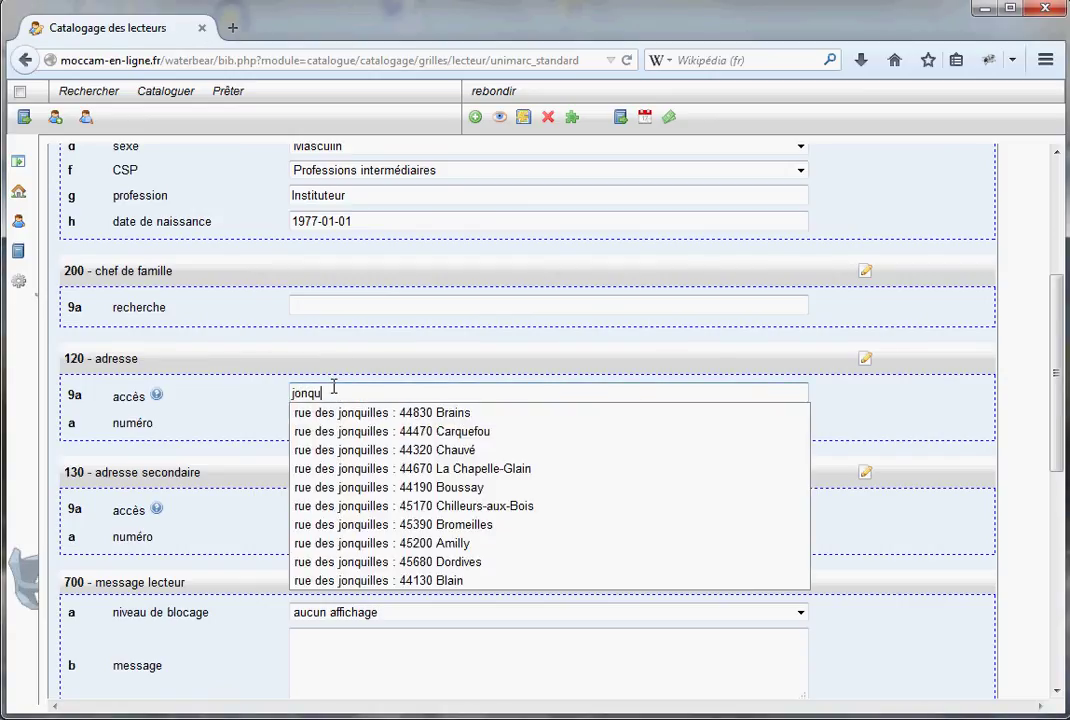
{"action": "type", "text": "illes"}
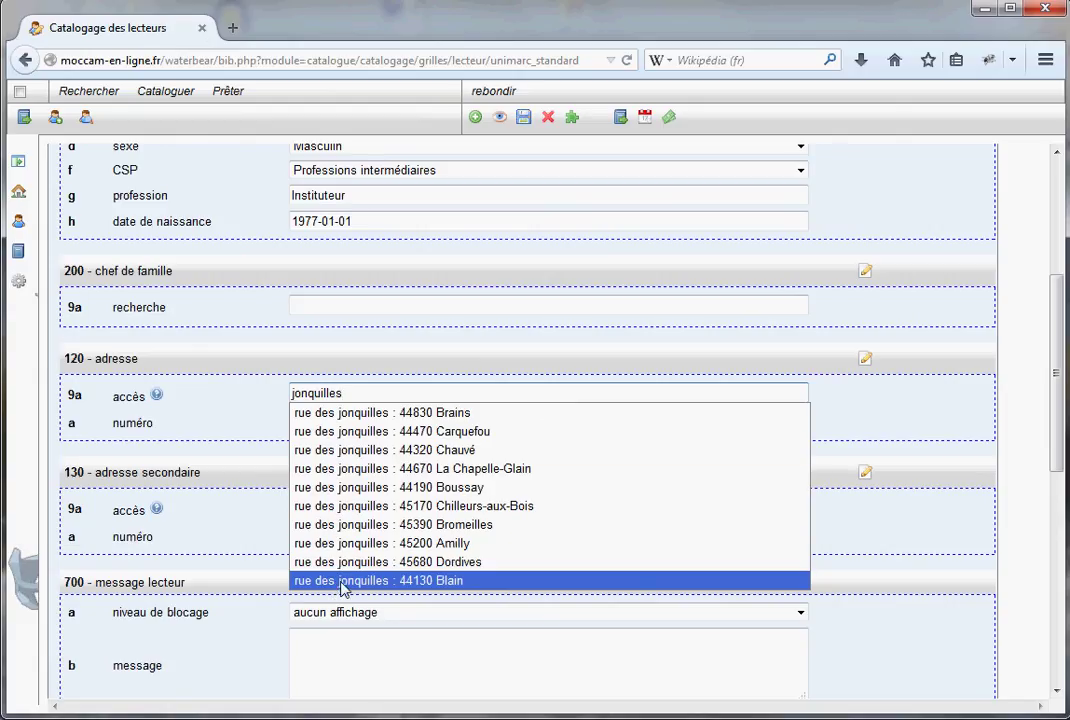
{"action": "left_click", "coordinate": [341, 582]}
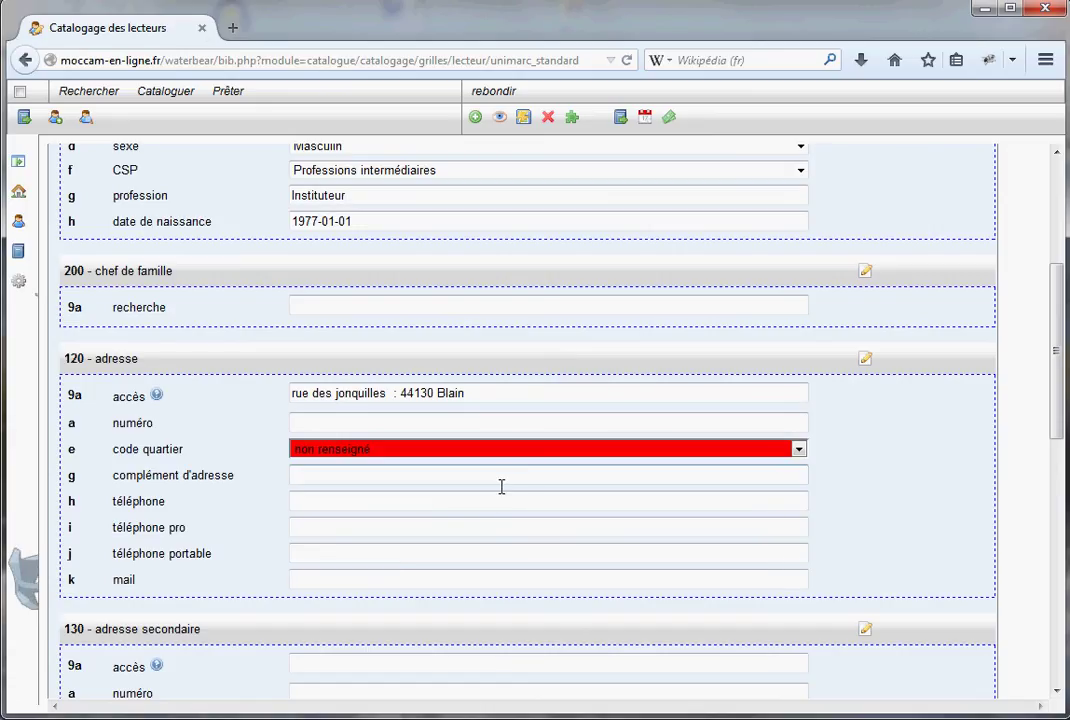
{"action": "left_click", "coordinate": [335, 422]}
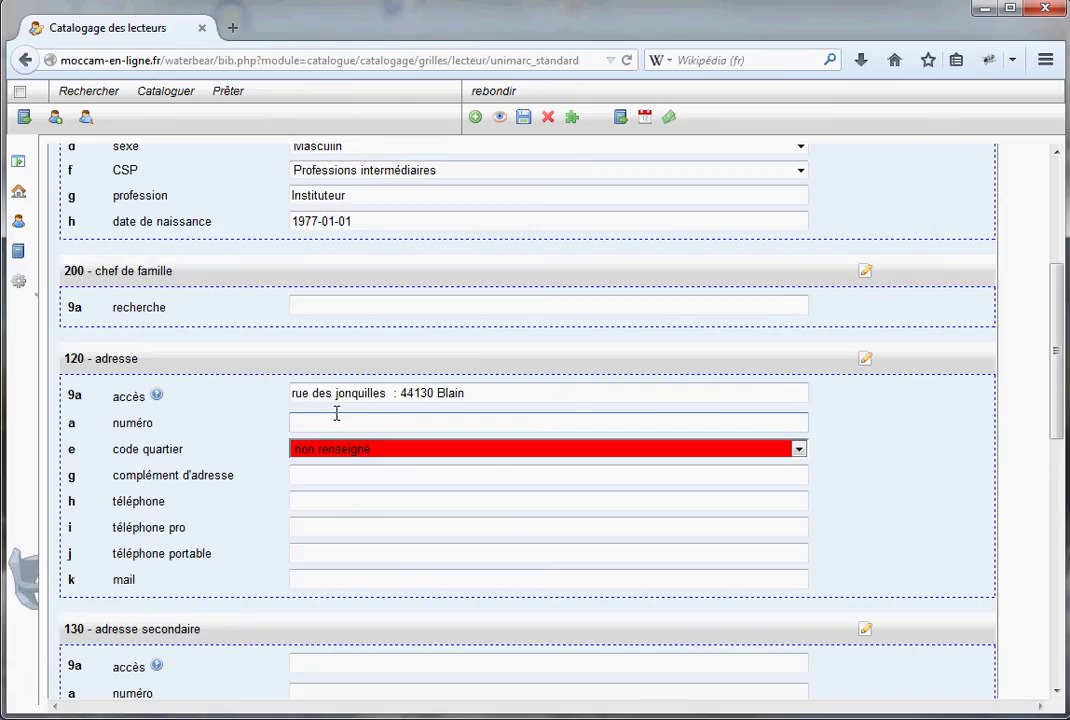
{"action": "type", "text": "23"}
{"action": "left_click", "coordinate": [777, 455]}
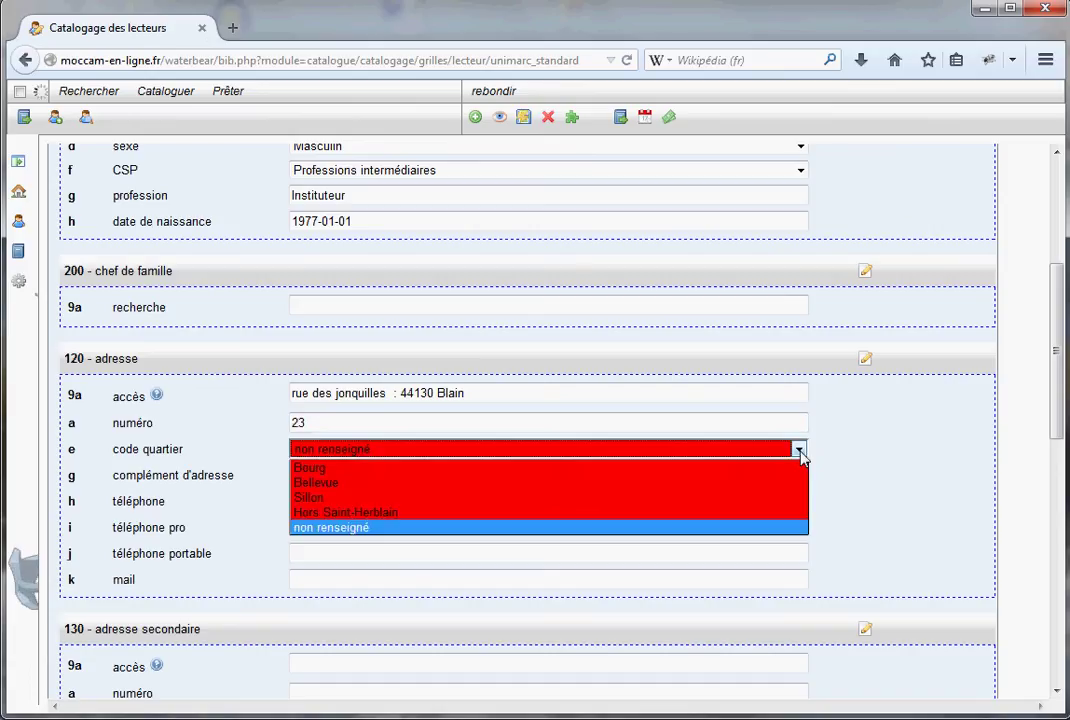
{"action": "left_click", "coordinate": [318, 497]}
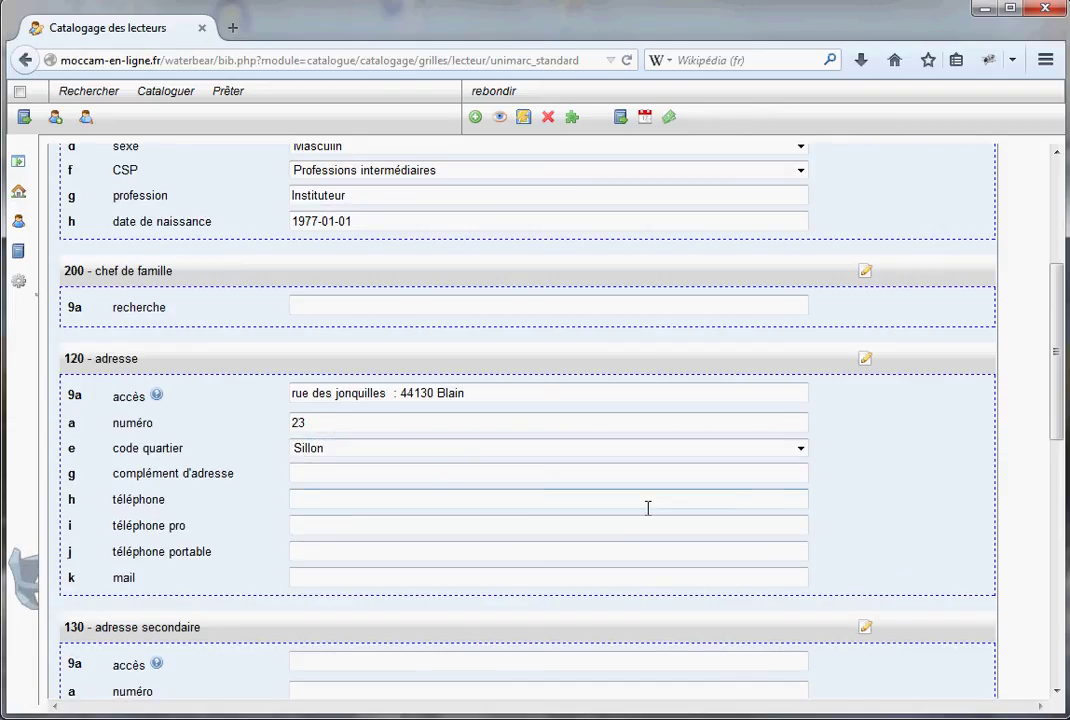
{"action": "left_click", "coordinate": [339, 472]}
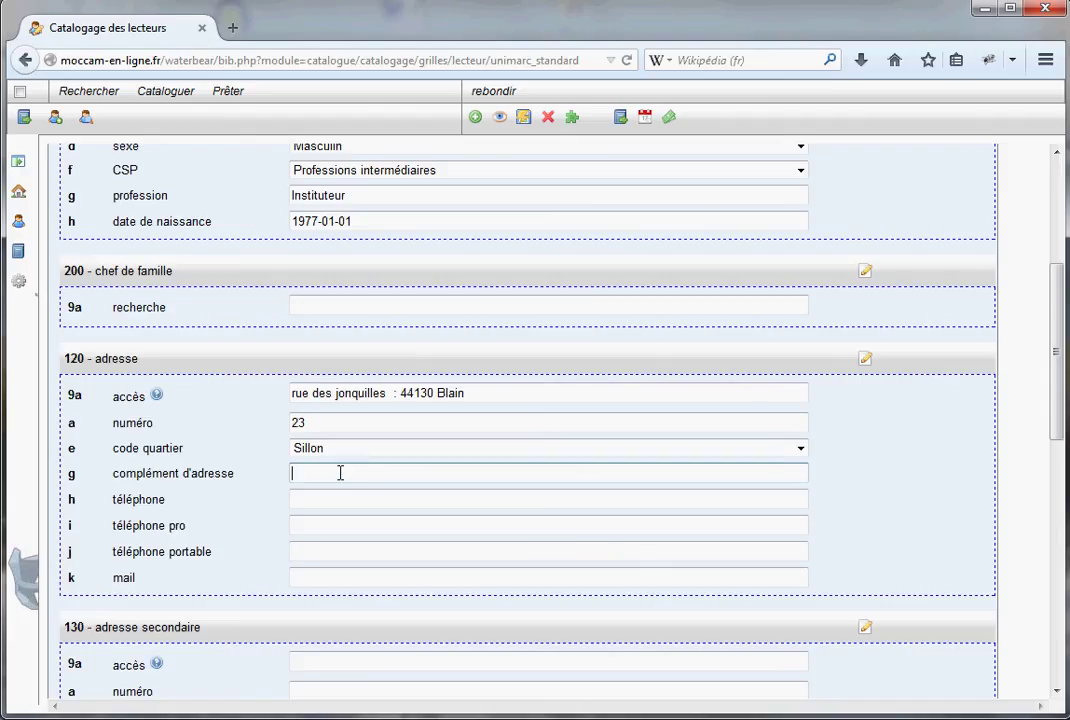
Enter the reader's phone number and e-mail address
{"action": "left_click", "coordinate": [321, 499]}
{"action": "type", "text": "01236547899"}
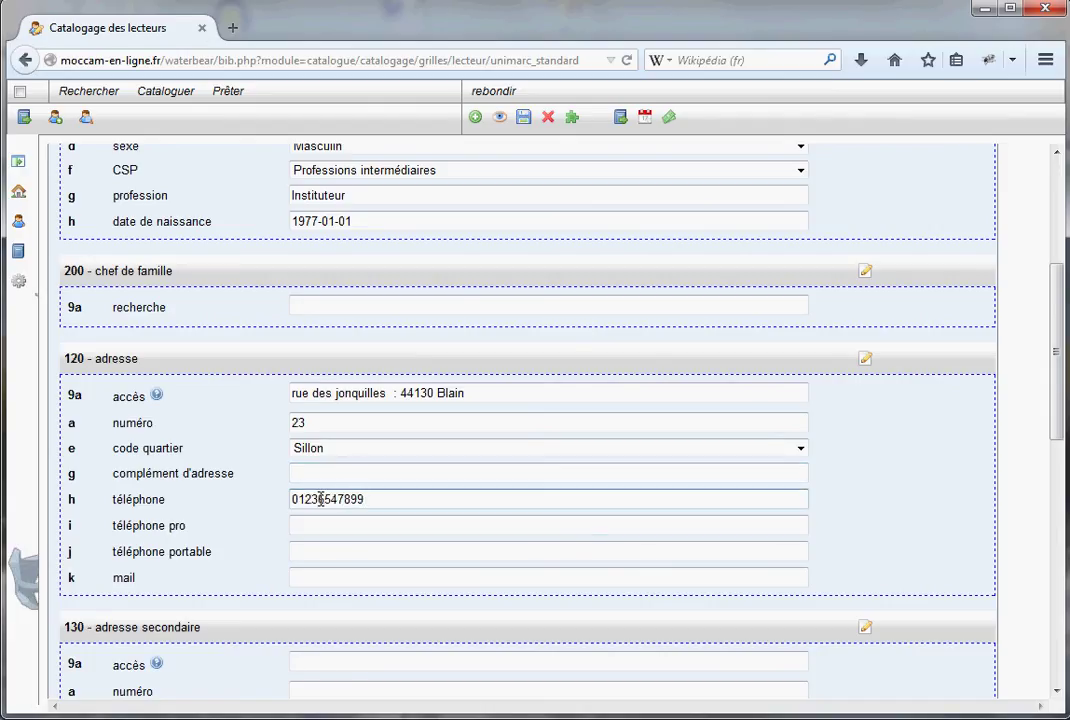
{"action": "left_click", "coordinate": [525, 574]}
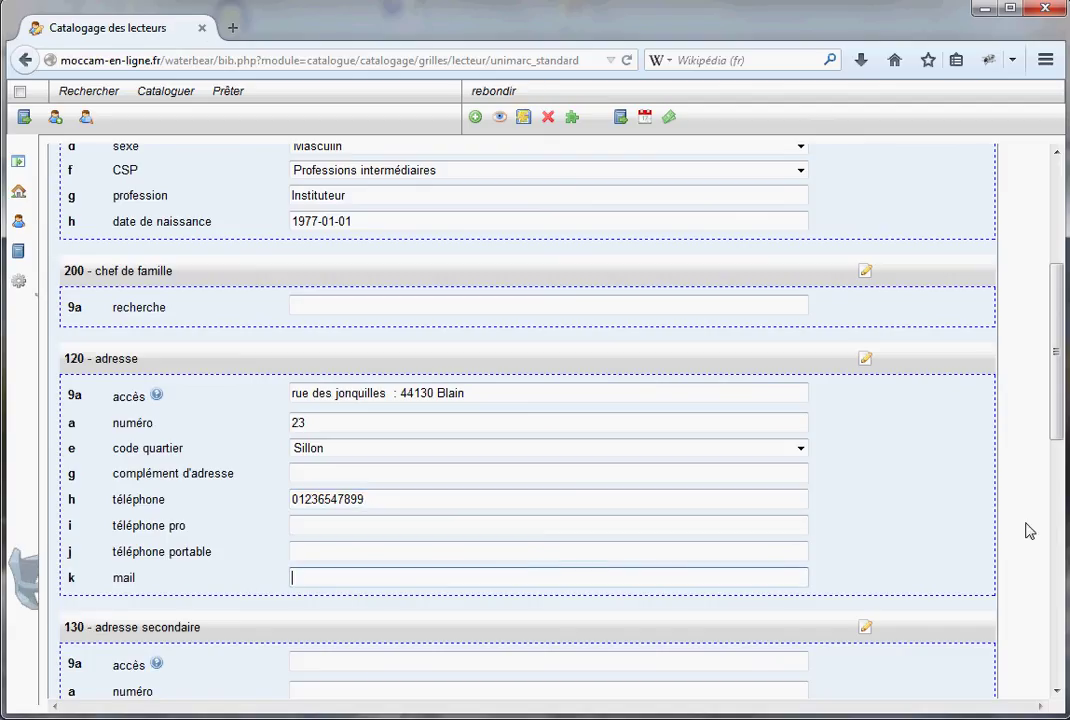
{"action": "left_click", "coordinate": [927, 540]}
{"action": "left_click_drag", "start_coordinate": [1058, 424], "coordinate": [1058, 463]}
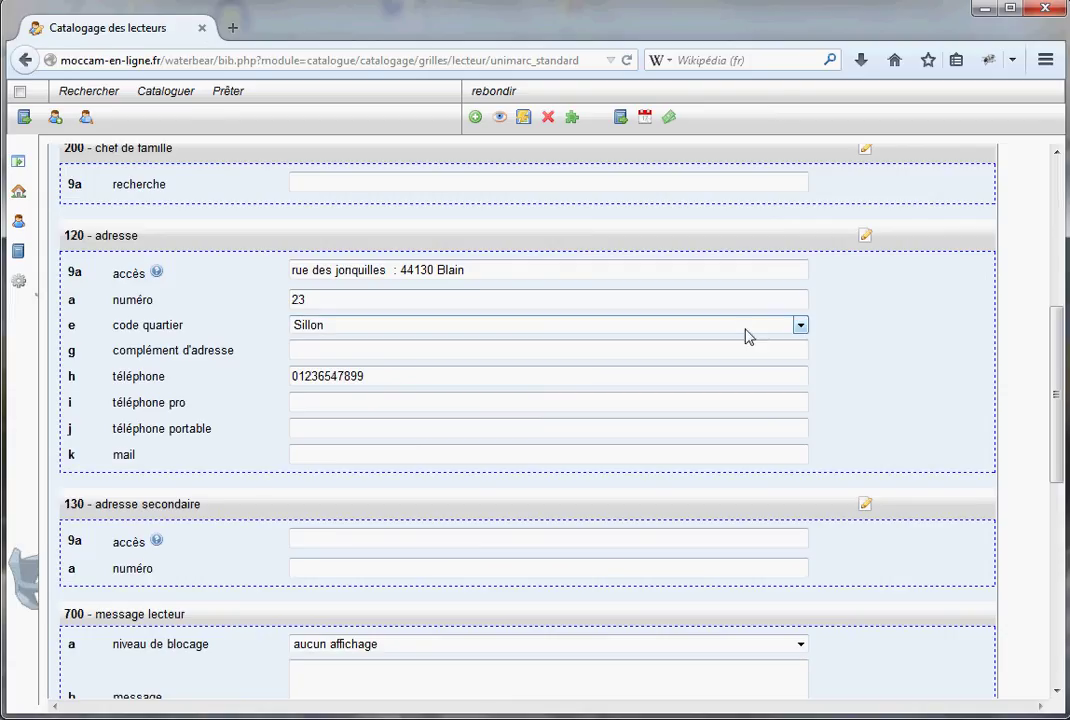
{"action": "left_click", "coordinate": [322, 457]}
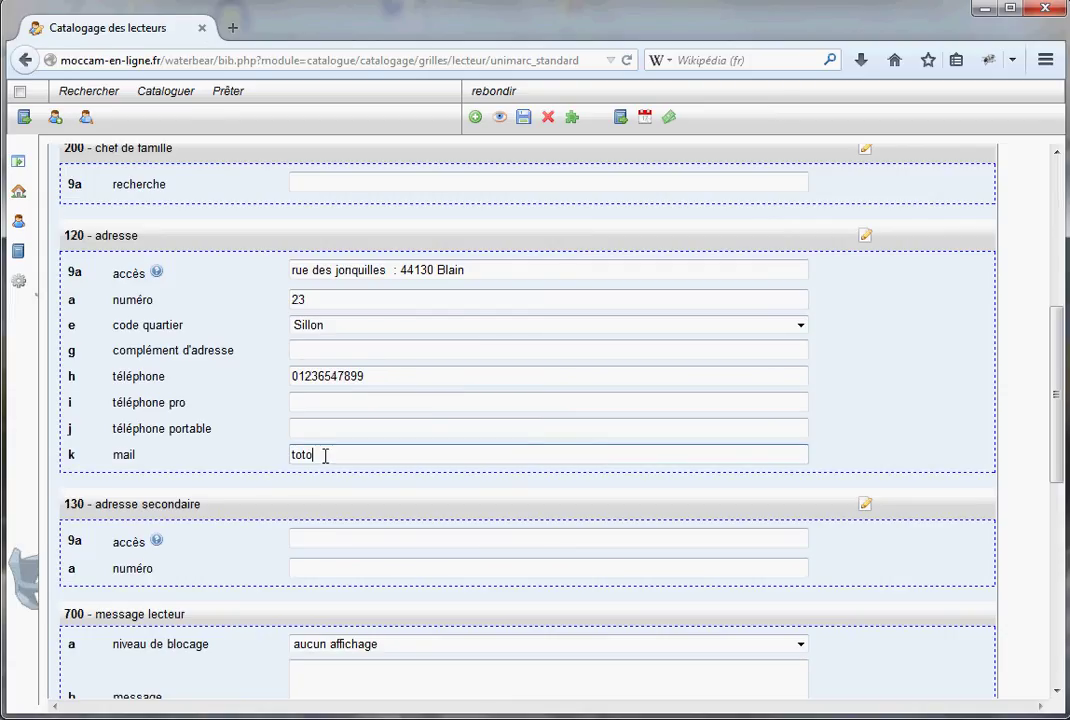
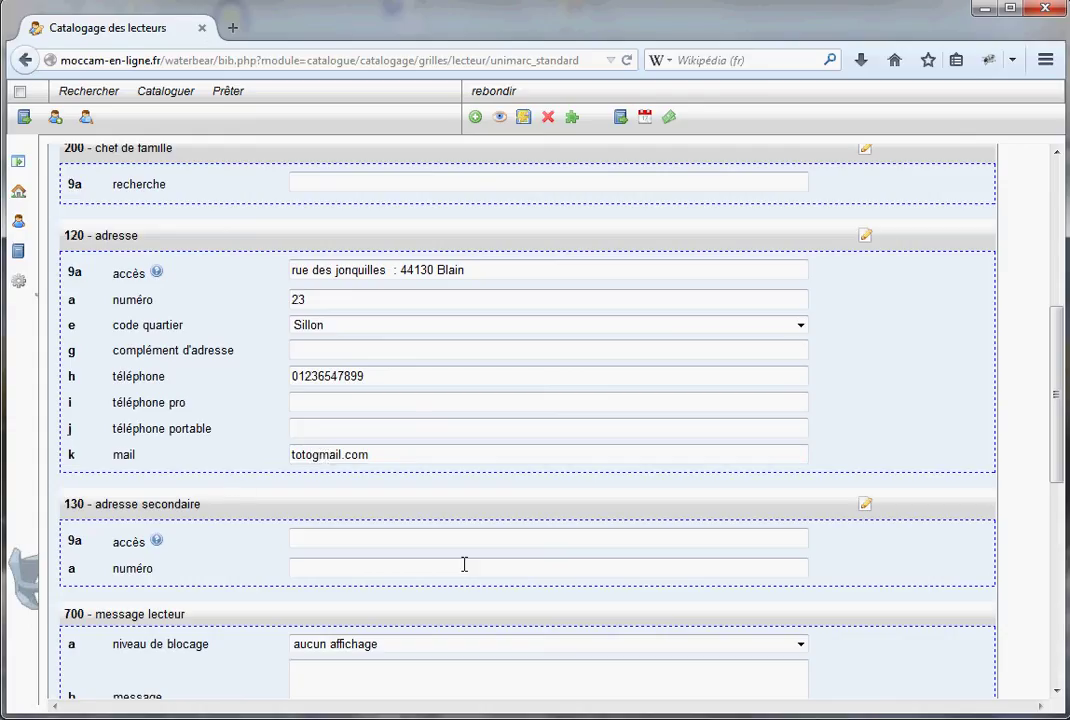
Scroll to the 700 message lecteur section and erase a mistyped message
{"action": "scroll", "coordinate": [480, 530], "scroll_direction": "down", "scroll_amount": 3}
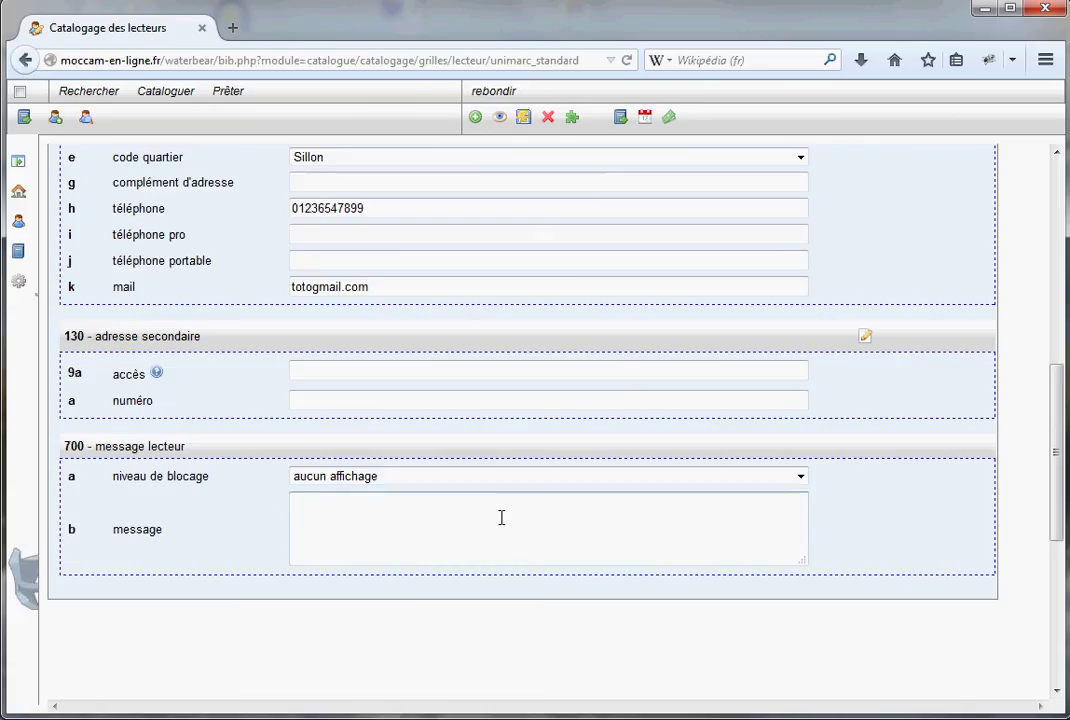
{"action": "left_click", "coordinate": [800, 477]}
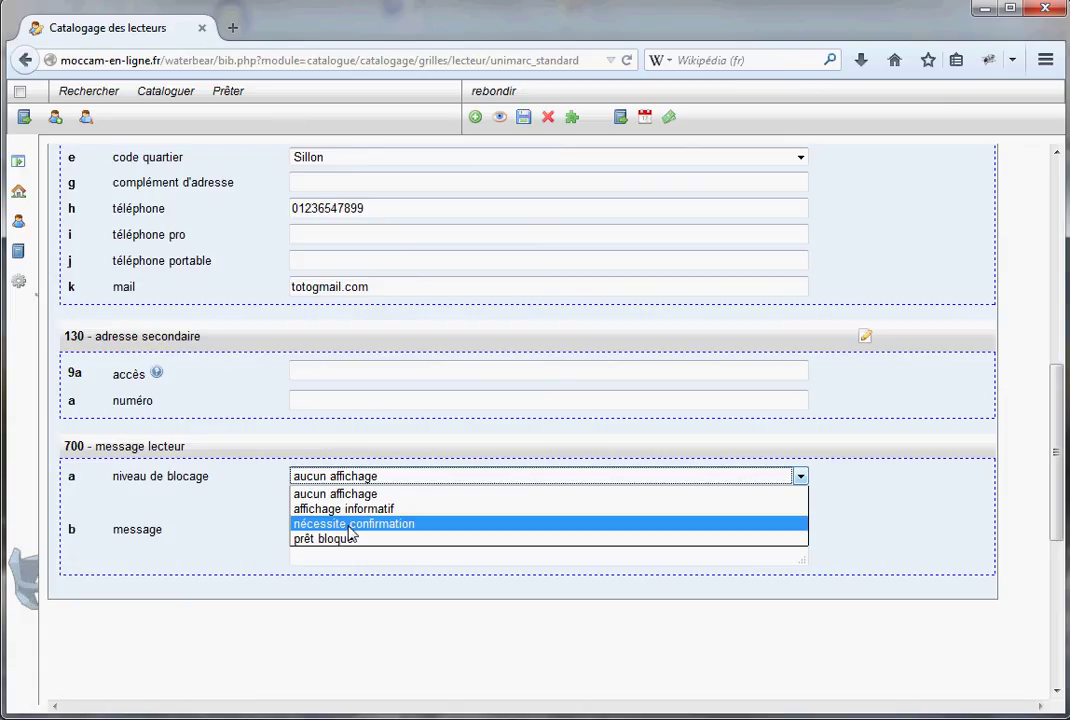
{"action": "left_click", "coordinate": [246, 528]}
{"action": "left_click", "coordinate": [375, 526]}
{"action": "type", "text": "sfdgdfg"}
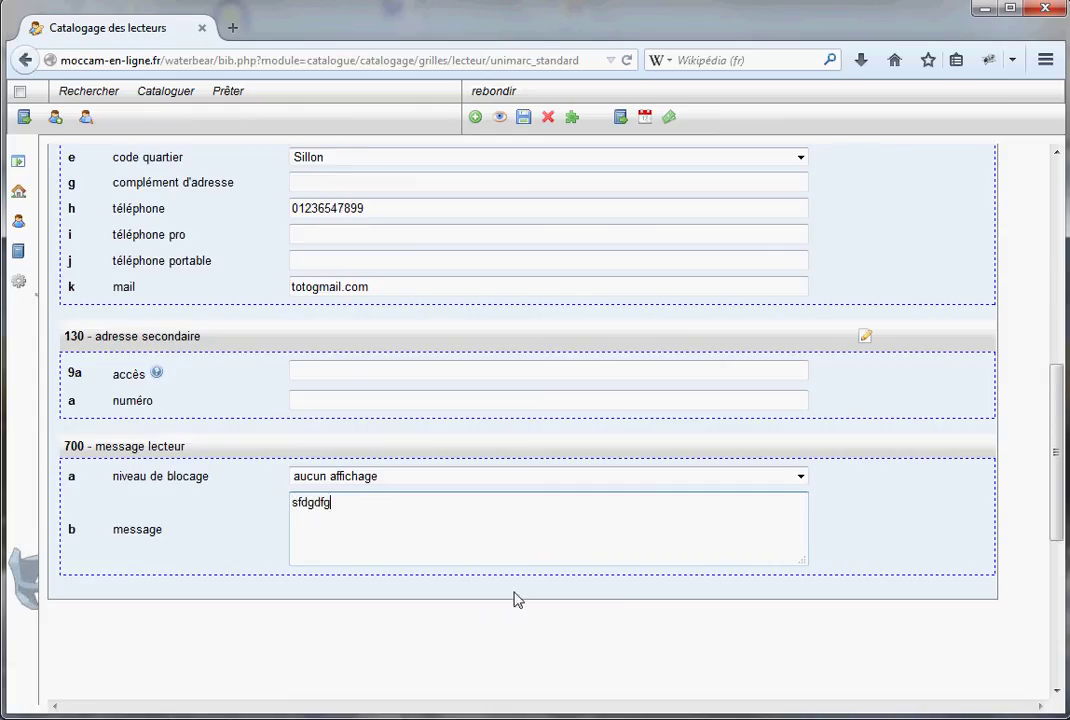
{"action": "left_click_drag", "start_coordinate": [341, 505], "coordinate": [282, 506]}
{"action": "key", "text": "BackSpace"}
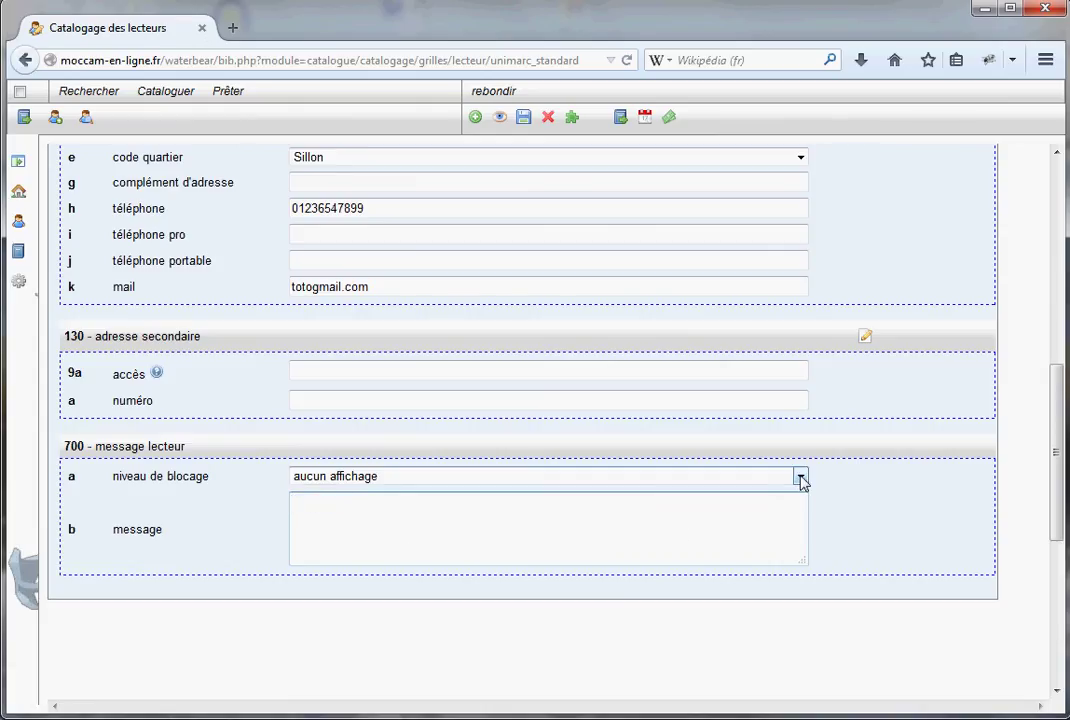
Set blocking level affichage informatif with message 'toto', then scroll back up
{"action": "left_click", "coordinate": [801, 476]}
{"action": "left_click", "coordinate": [498, 509]}
{"action": "left_click", "coordinate": [420, 518]}
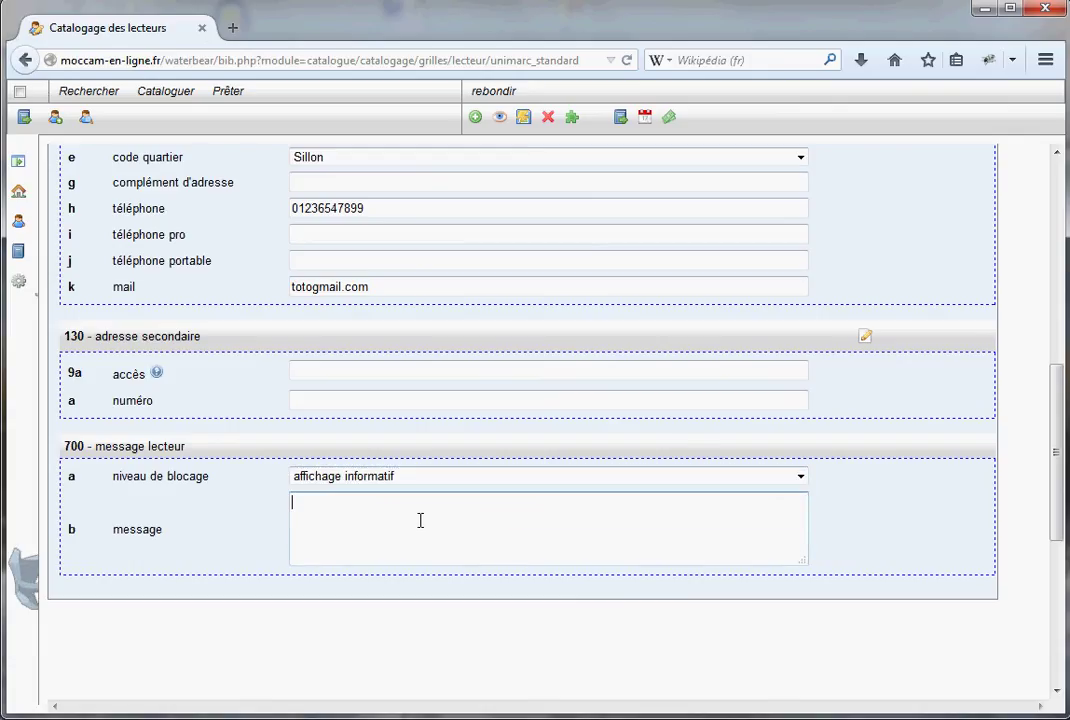
{"action": "type", "text": "toto"}
{"action": "left_click_drag", "start_coordinate": [1055, 427], "coordinate": [998, 222]}
{"action": "scroll", "coordinate": [584, 302], "scroll_direction": "up", "scroll_amount": 1}
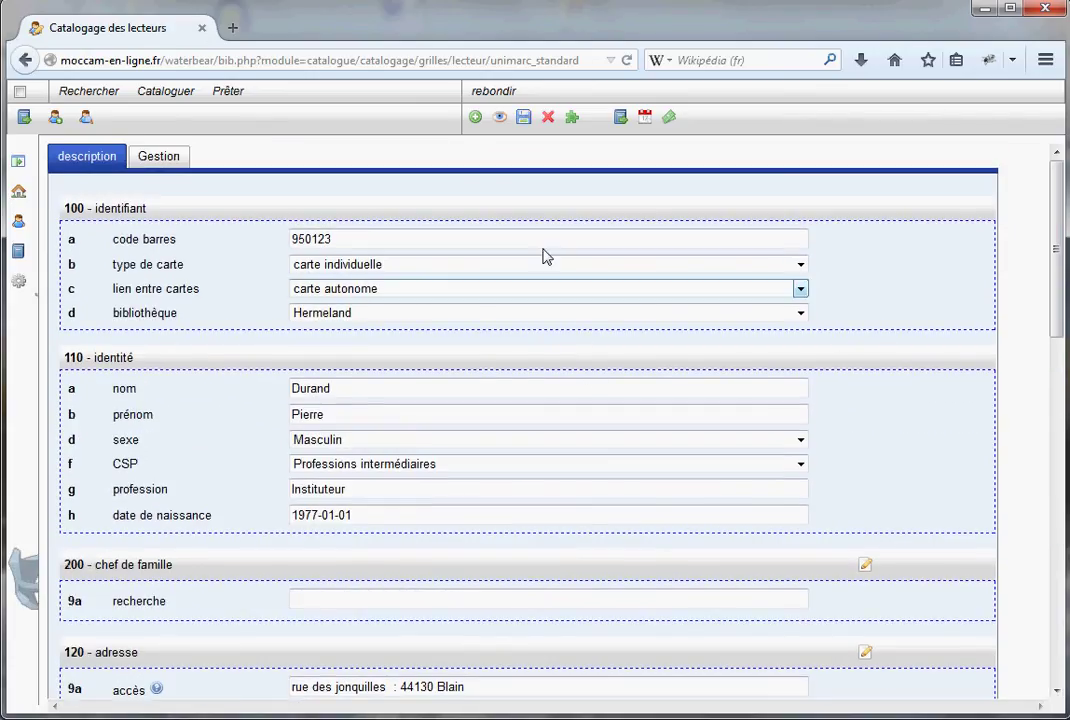
Show the Gestion tab with the Adulte subscription and wallet balance 0
{"action": "left_click", "coordinate": [523, 117]}
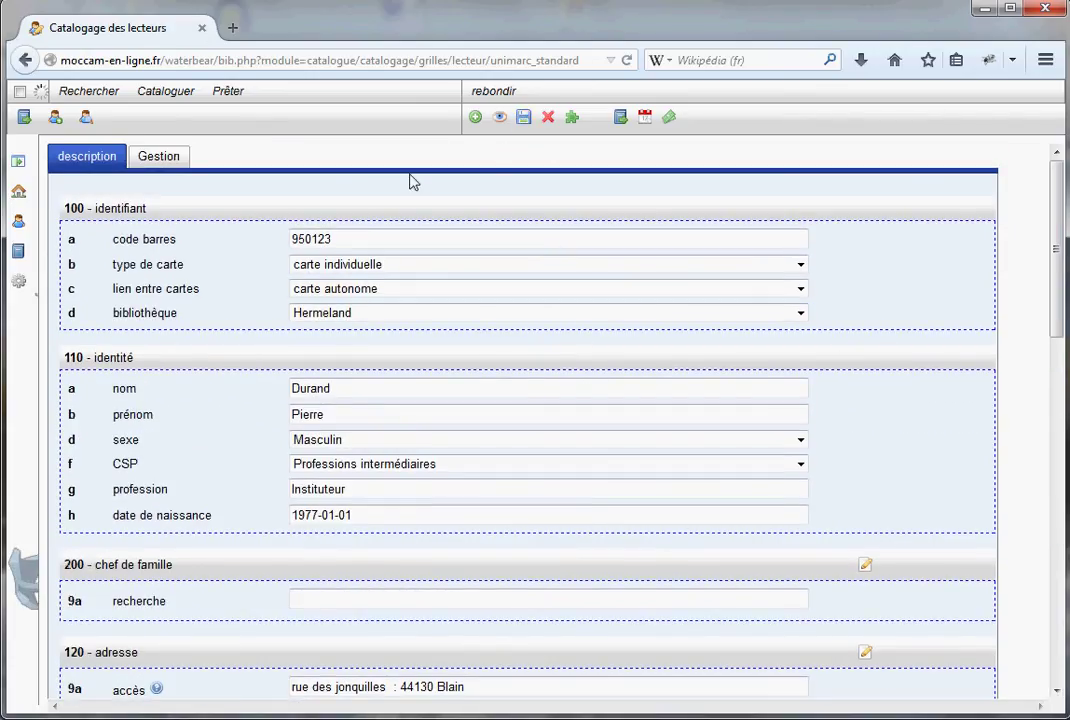
{"action": "left_click", "coordinate": [159, 157]}
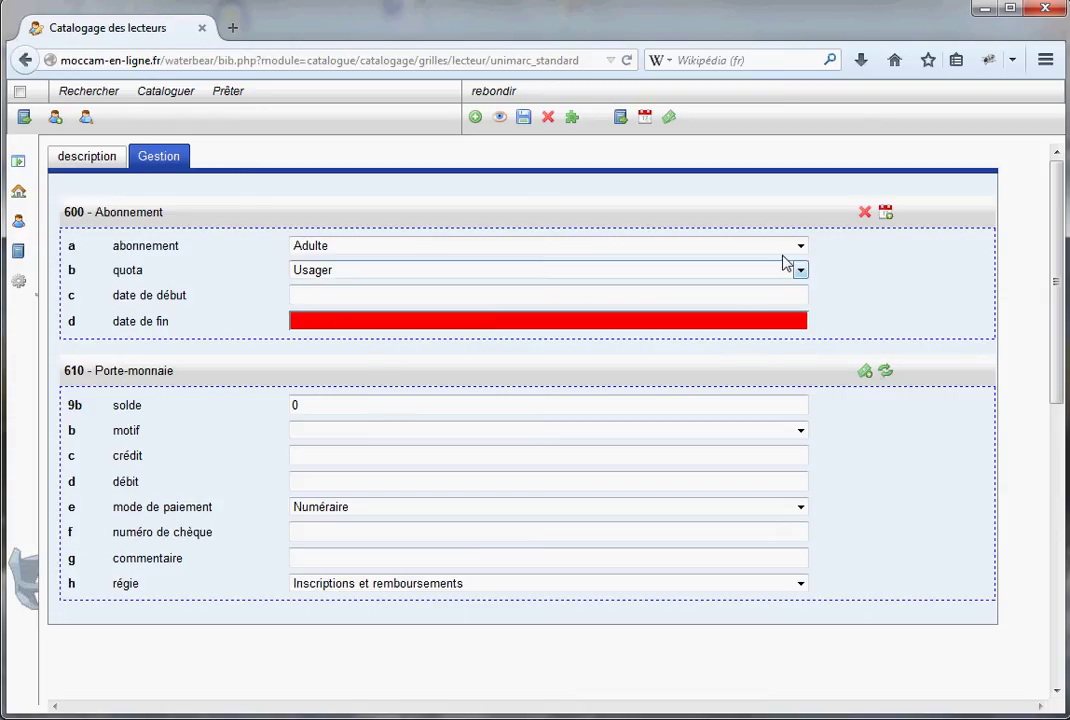
{"action": "left_click", "coordinate": [800, 245]}
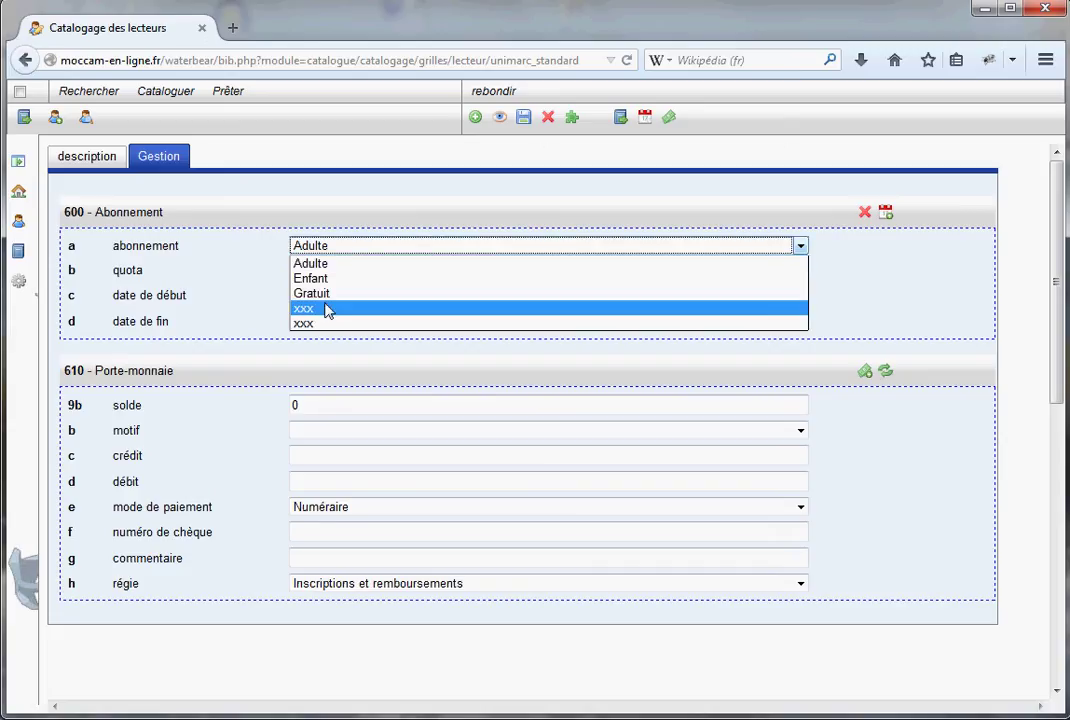
{"action": "left_click", "coordinate": [325, 264]}
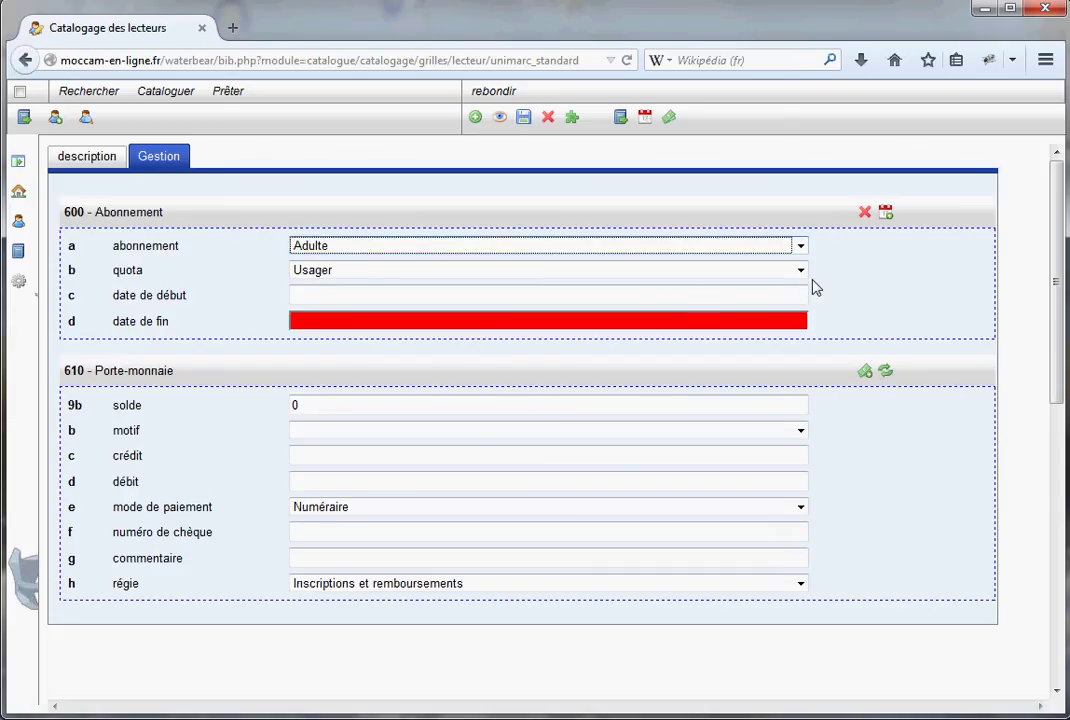
{"action": "left_click", "coordinate": [801, 270]}
{"action": "left_click", "coordinate": [845, 280]}
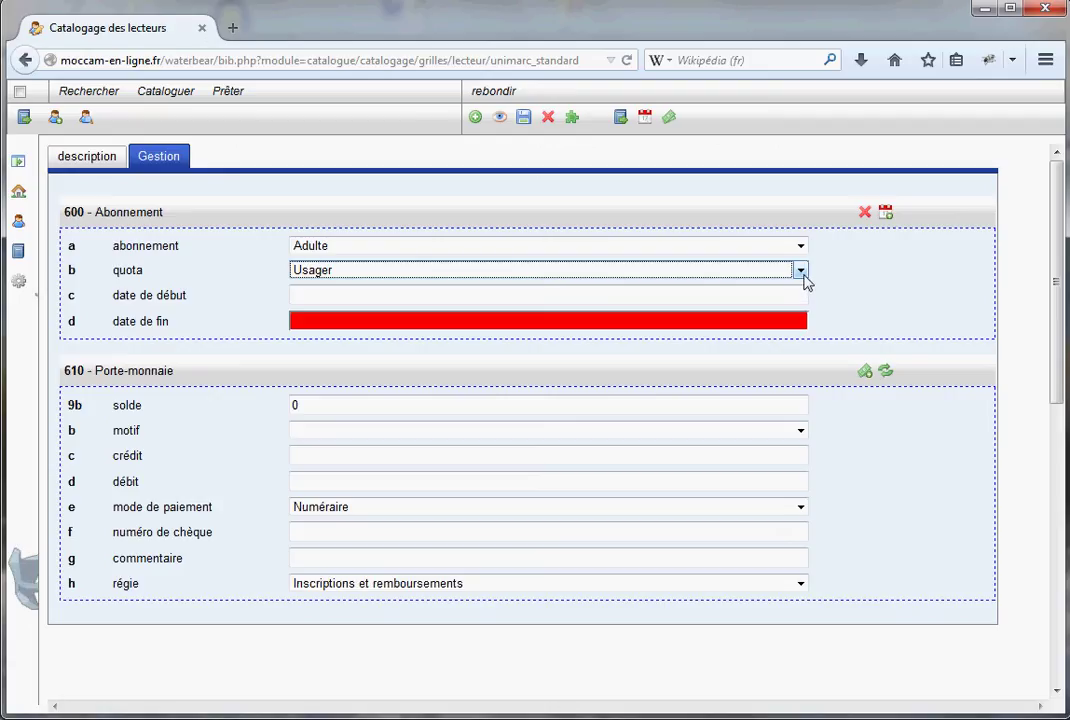
{"action": "key", "text": "alt+Down"}
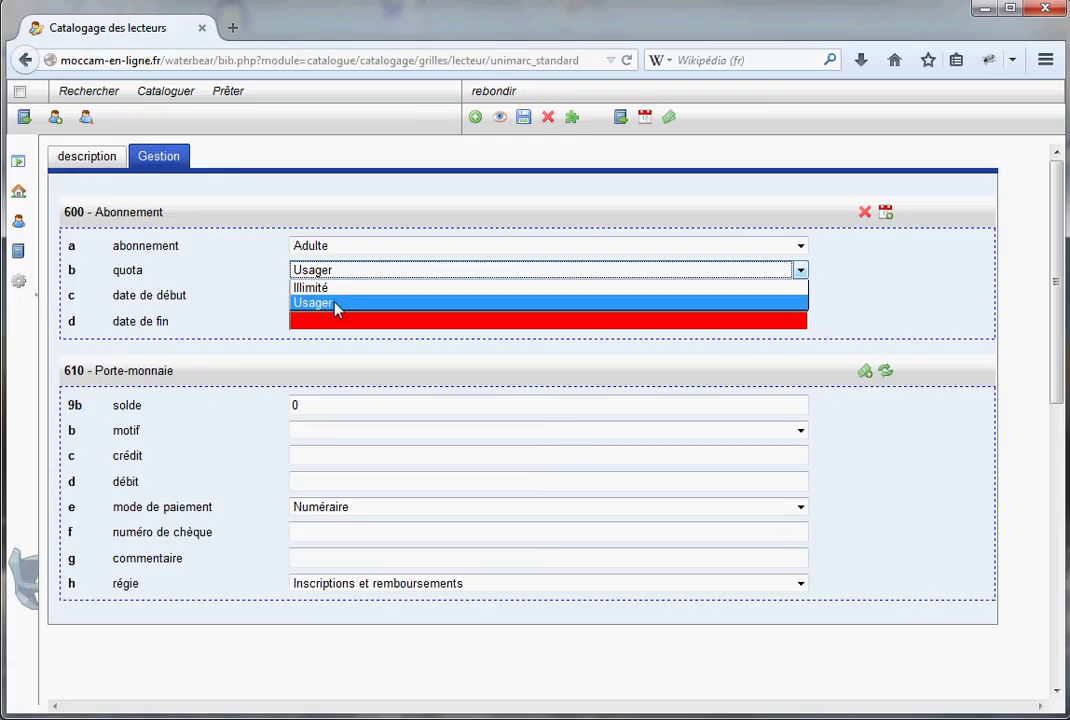
{"action": "left_click", "coordinate": [365, 286]}
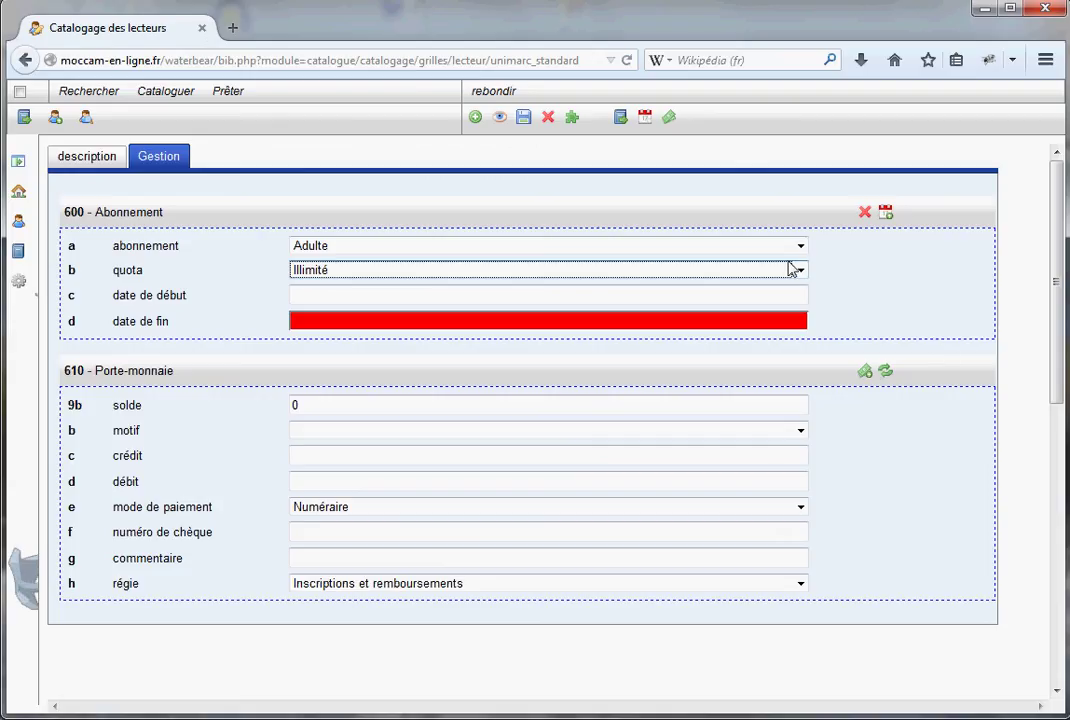
{"action": "left_click", "coordinate": [800, 246]}
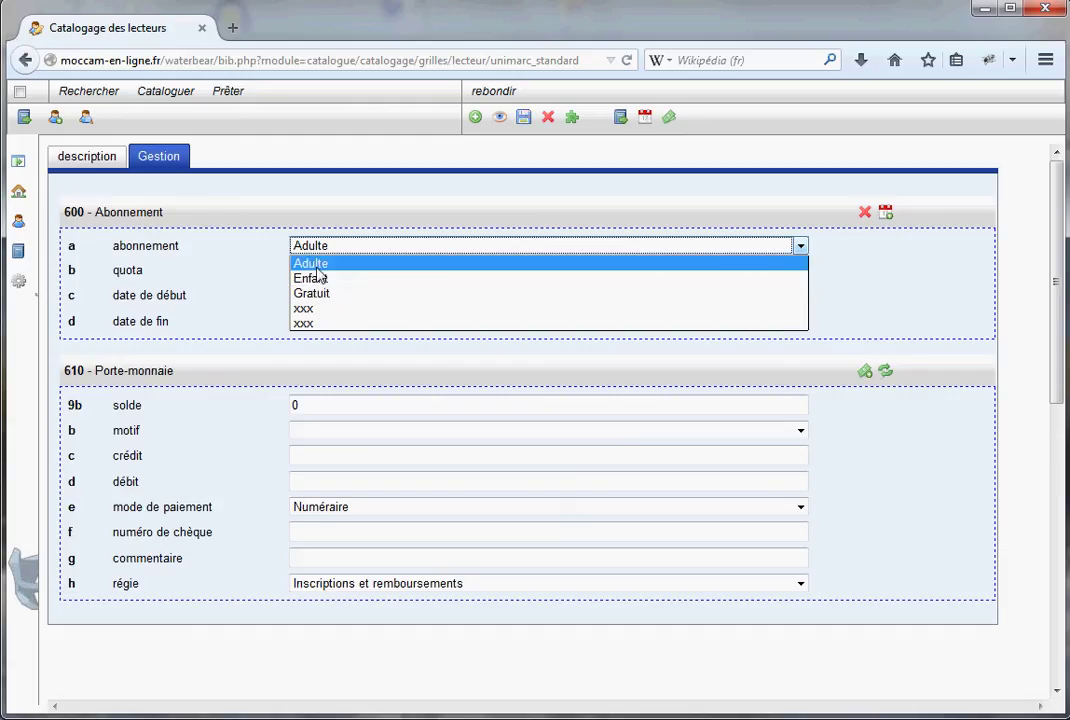
{"action": "left_click", "coordinate": [319, 266]}
{"action": "left_click", "coordinate": [800, 271]}
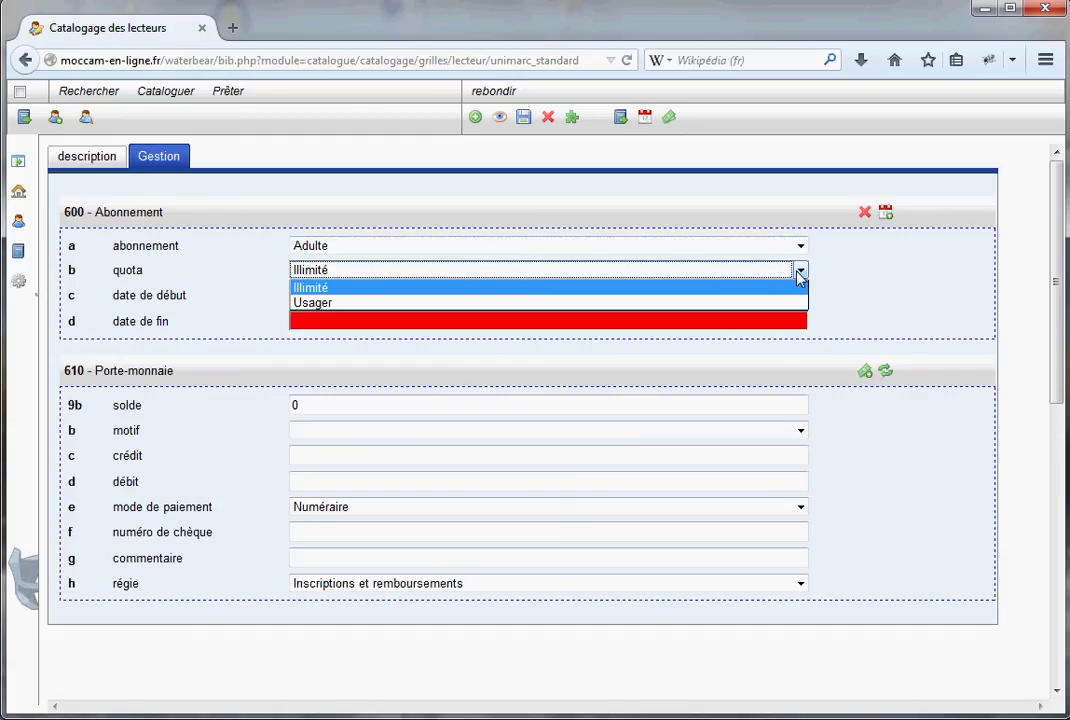
{"action": "left_click", "coordinate": [368, 302]}
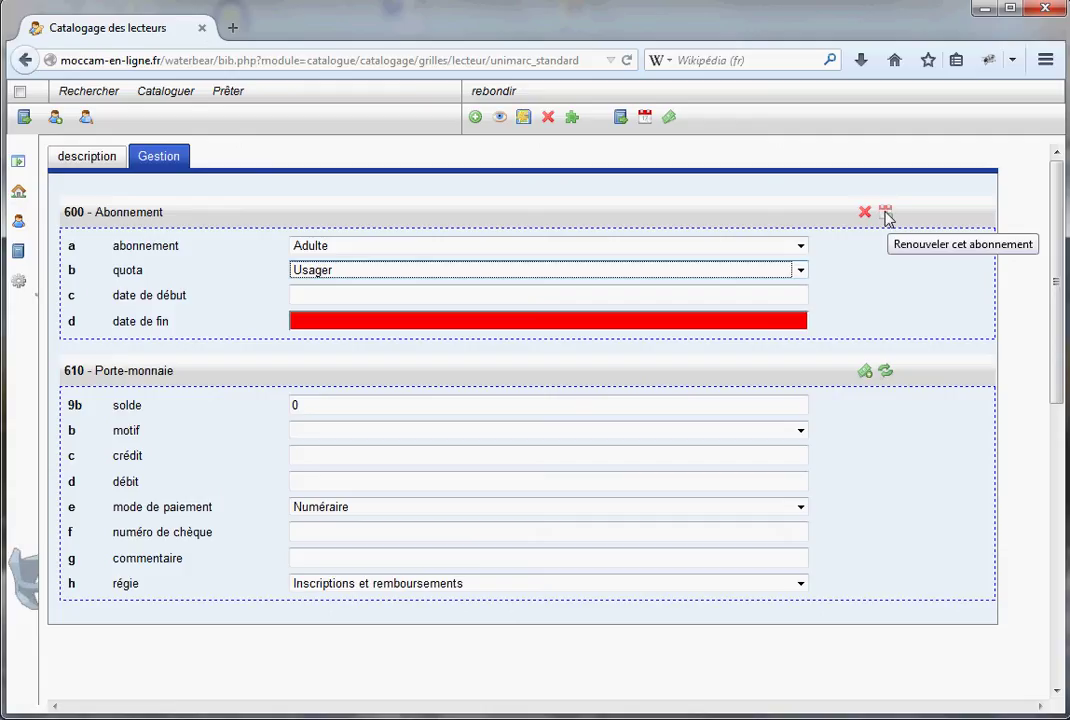
Renew the Adulte subscription to run 2014-08-31 to 2015-08-31, wallet dropping to -30
{"action": "left_click", "coordinate": [885, 215]}
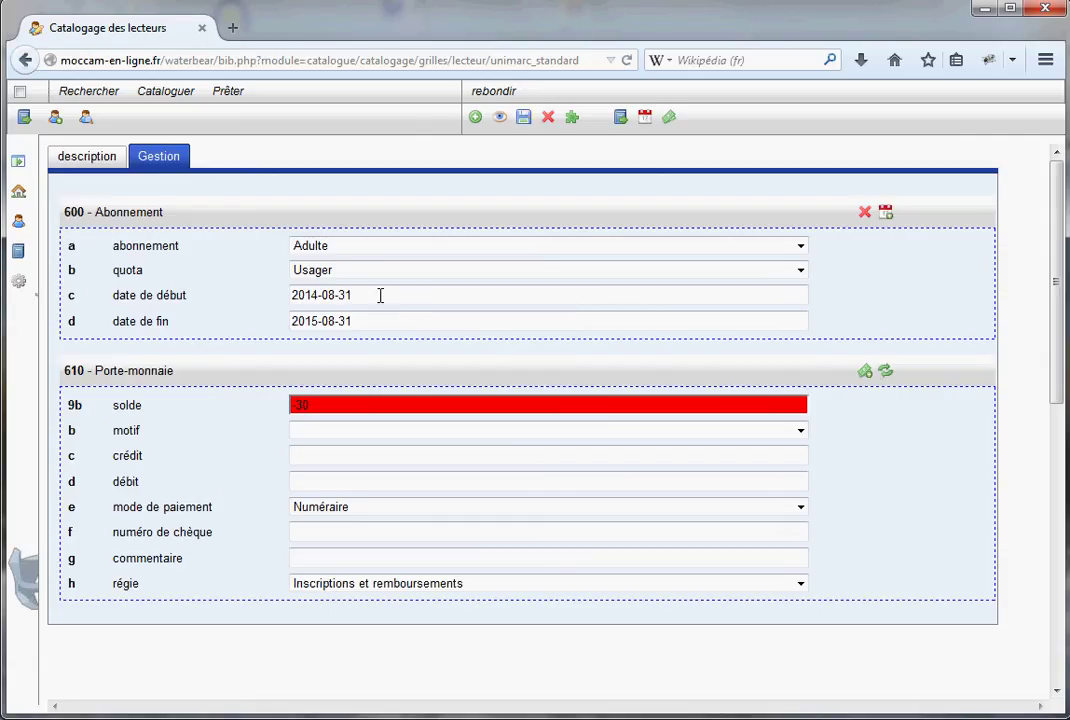
{"action": "left_click_drag", "start_coordinate": [380, 296], "coordinate": [297, 290]}
{"action": "left_click_drag", "start_coordinate": [360, 321], "coordinate": [285, 326]}
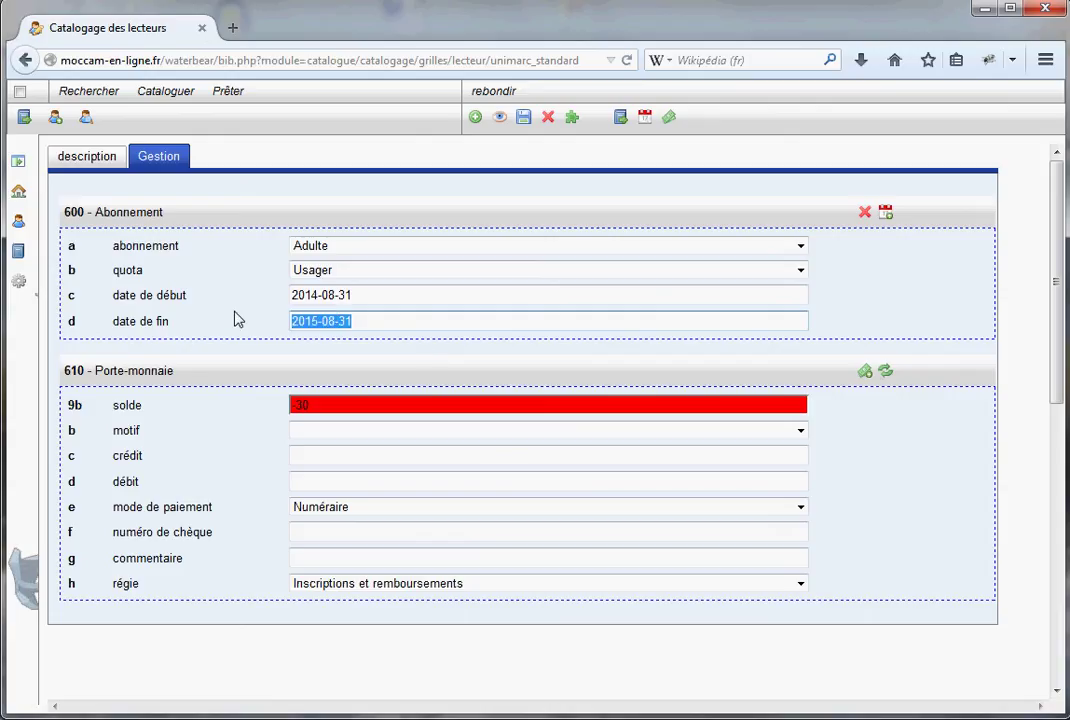
{"action": "left_click", "coordinate": [238, 319]}
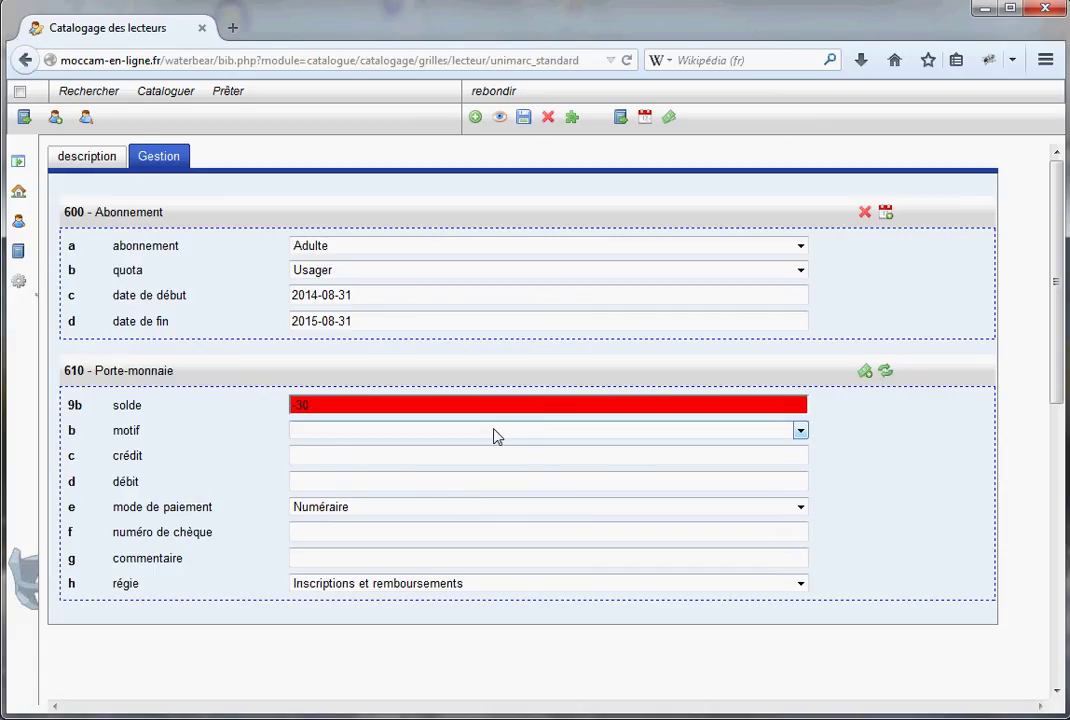
Set the wallet payment reason to Adulte, after briefly trying Enfant
{"action": "left_click", "coordinate": [800, 432]}
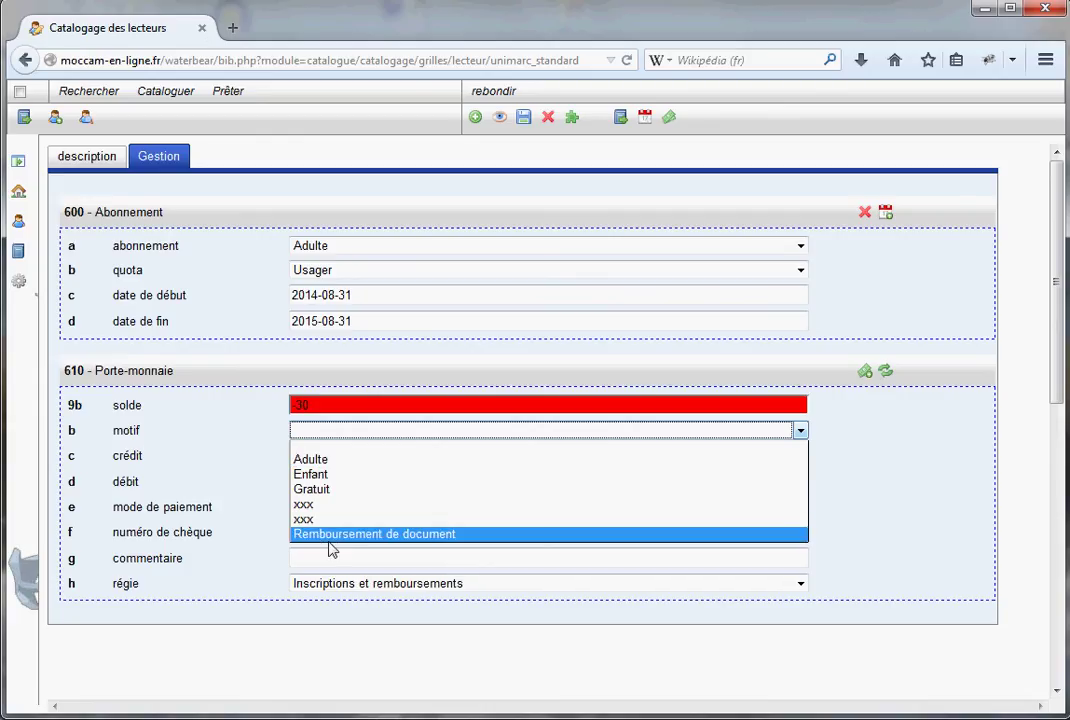
{"action": "left_click", "coordinate": [311, 460]}
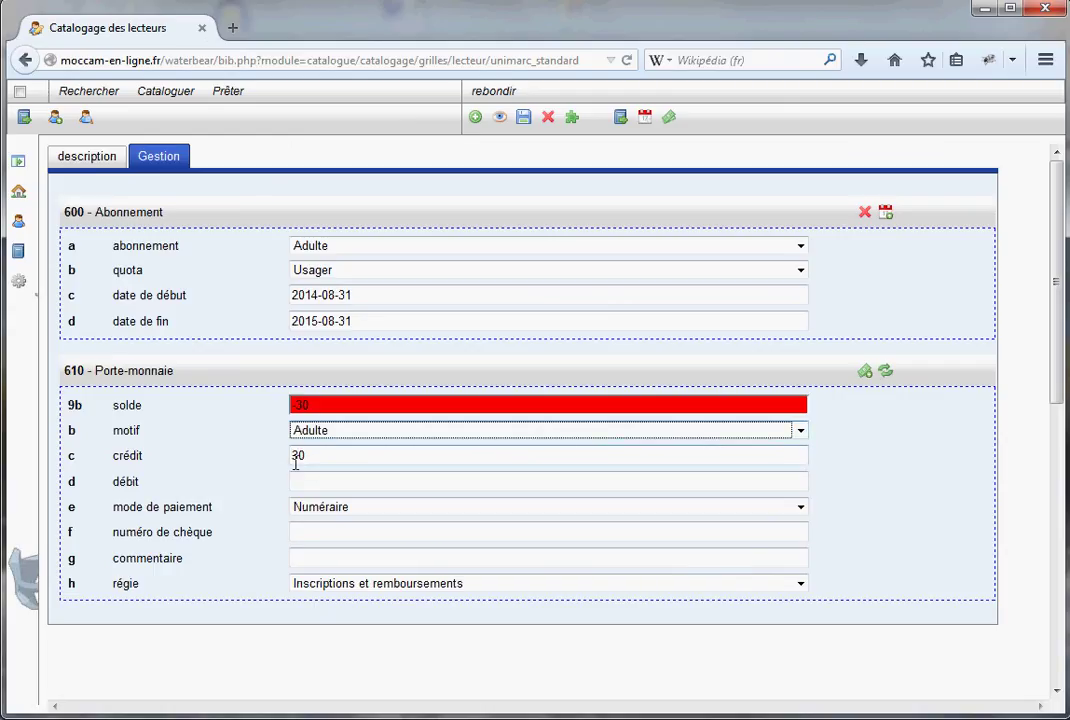
{"action": "left_click", "coordinate": [800, 430]}
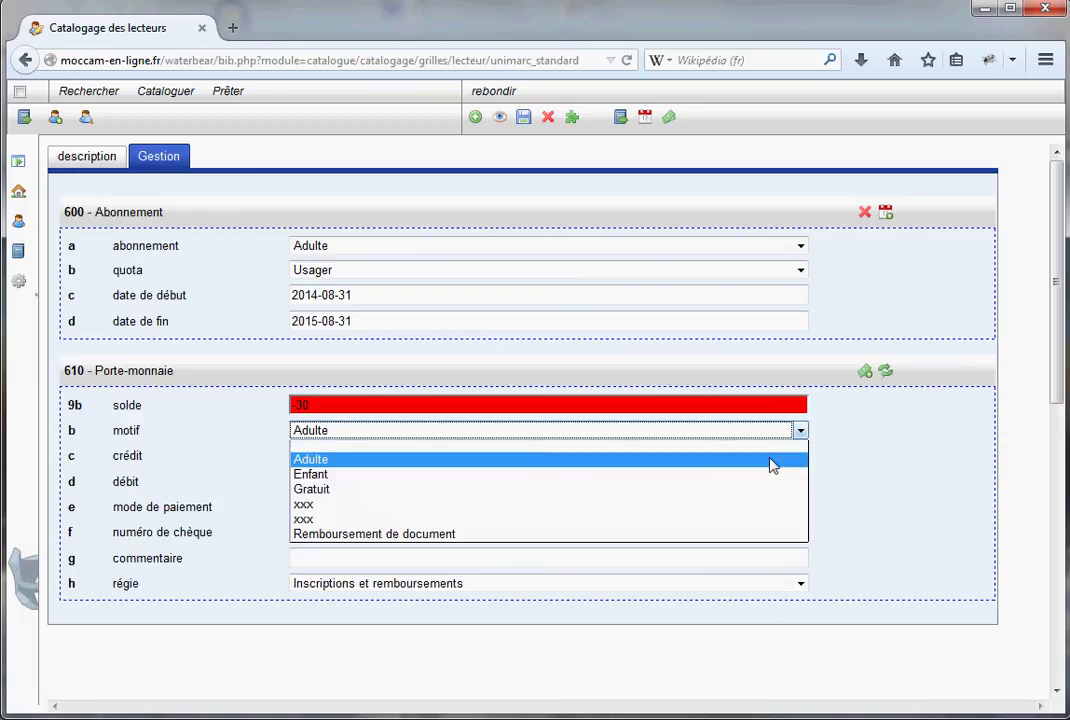
{"action": "left_click", "coordinate": [757, 478]}
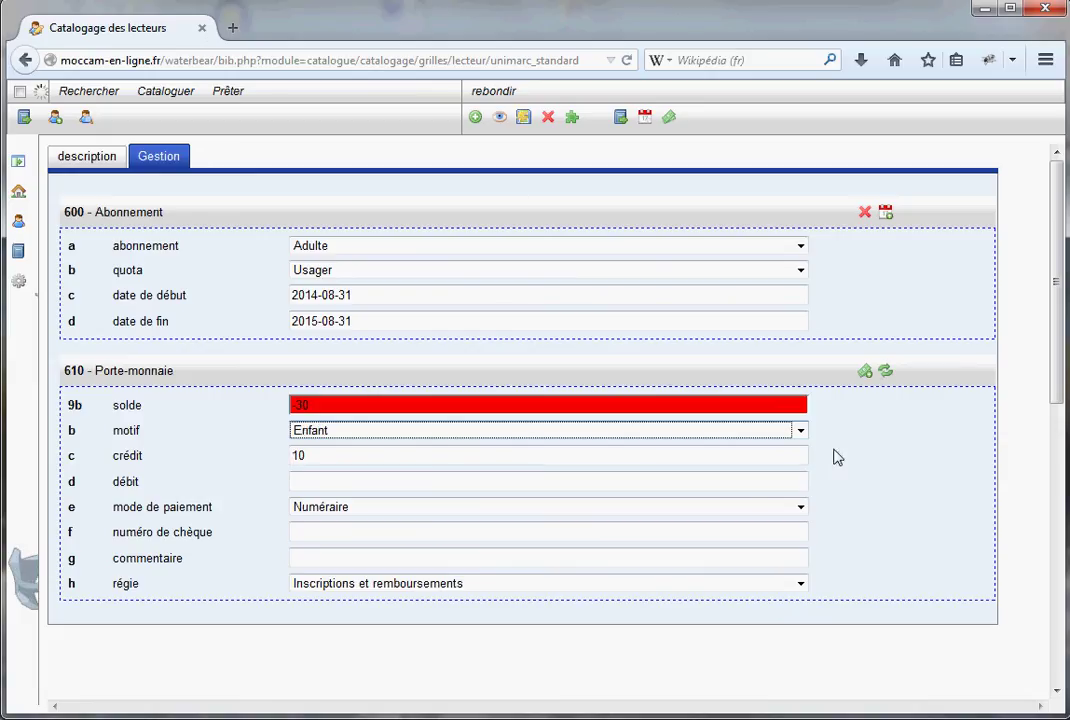
{"action": "left_click", "coordinate": [801, 431]}
{"action": "left_click", "coordinate": [772, 464]}
{"action": "left_click_drag", "start_coordinate": [142, 456], "coordinate": [117, 458]}
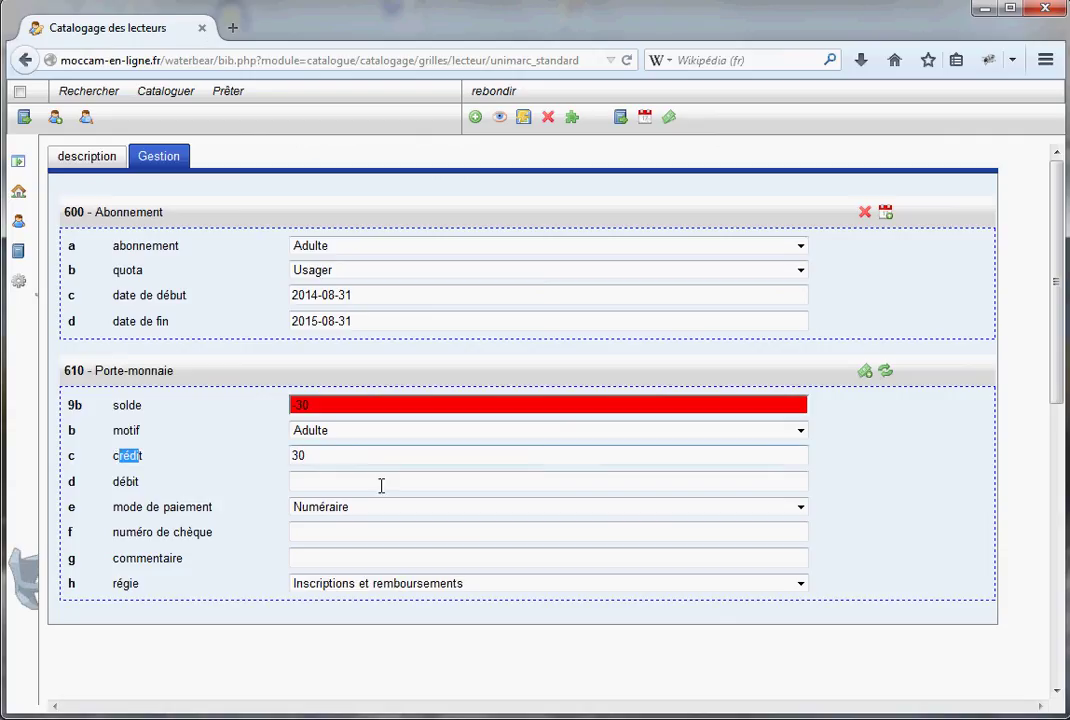
{"action": "left_click", "coordinate": [330, 484]}
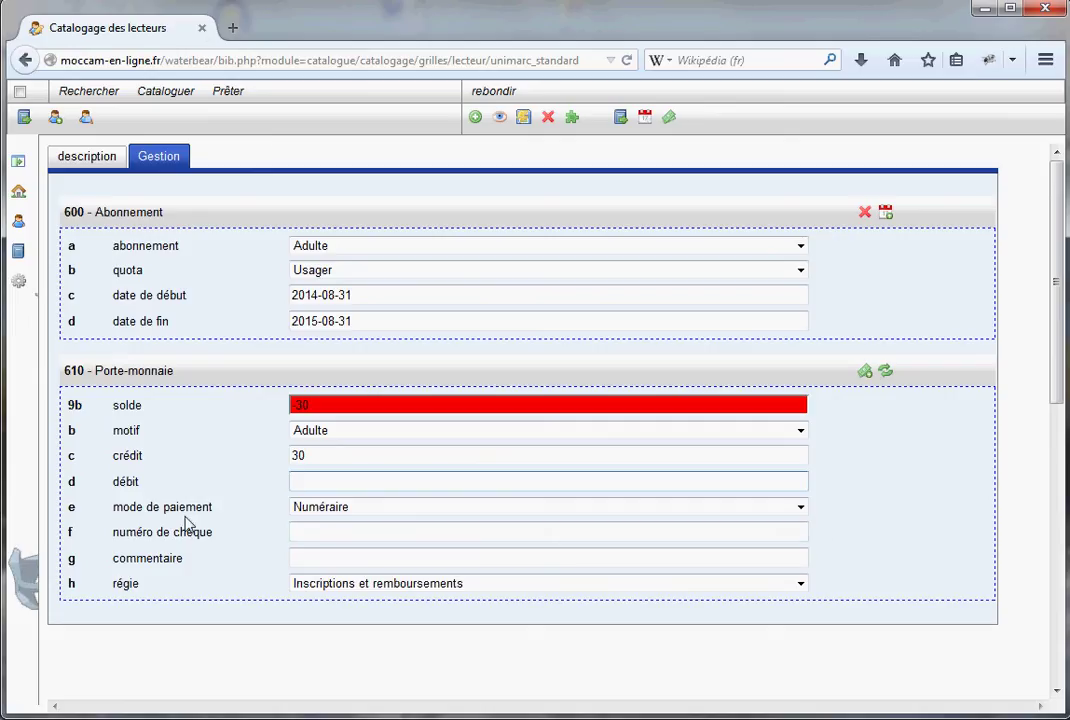
Pay by Chèque with a cheque number, comment 'payement...', register Inscriptions et remboursements
{"action": "left_click", "coordinate": [801, 508]}
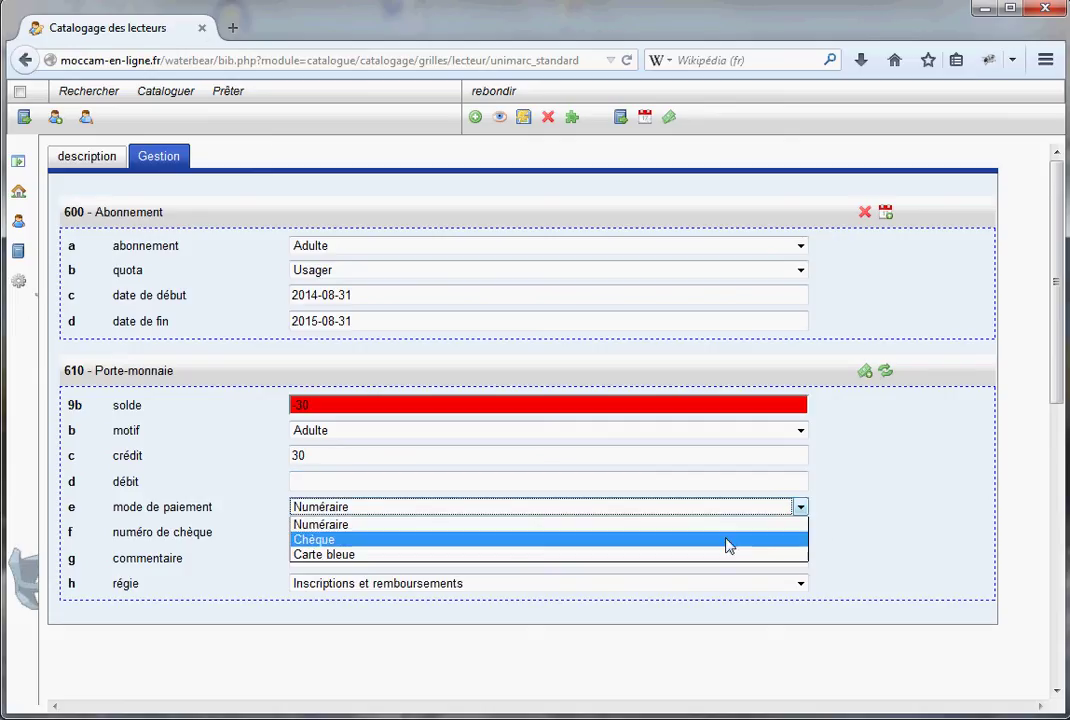
{"action": "left_click", "coordinate": [472, 549]}
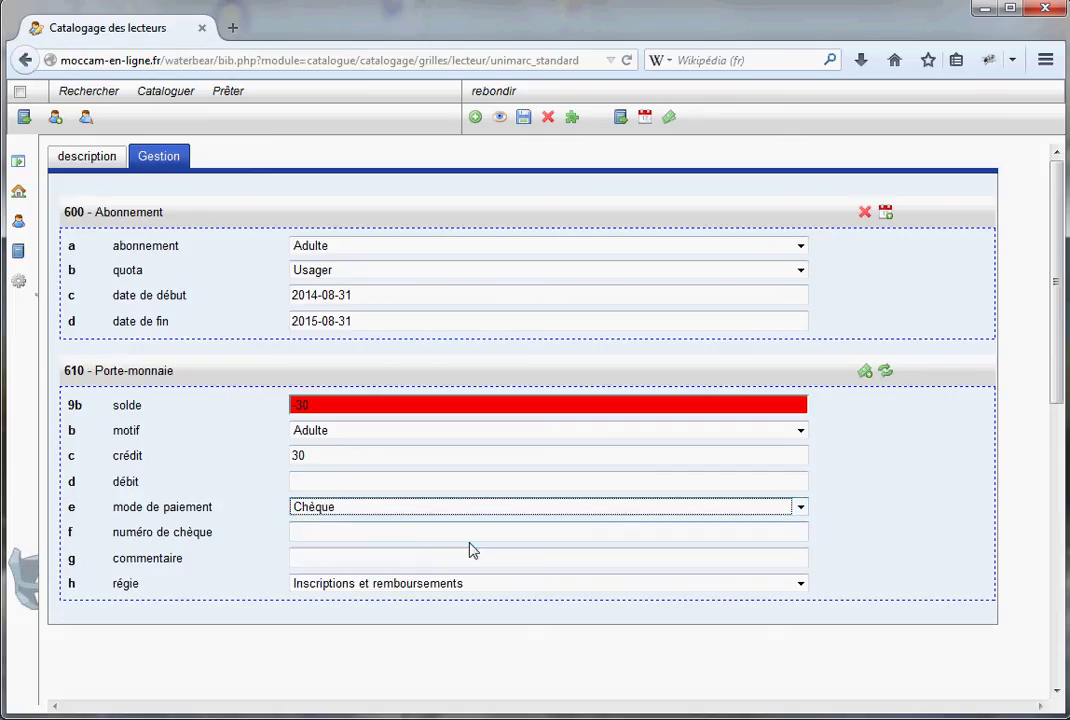
{"action": "left_click", "coordinate": [331, 529]}
{"action": "type", "text": "1321234231"}
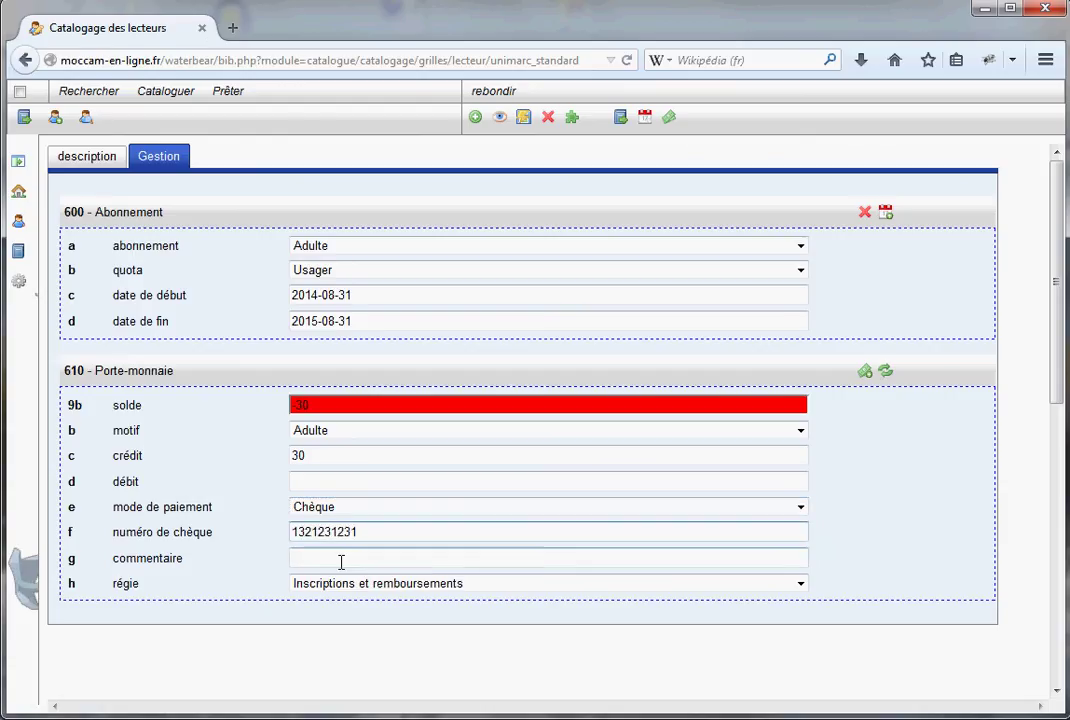
{"action": "left_click", "coordinate": [341, 561]}
{"action": "type", "text": "p"}
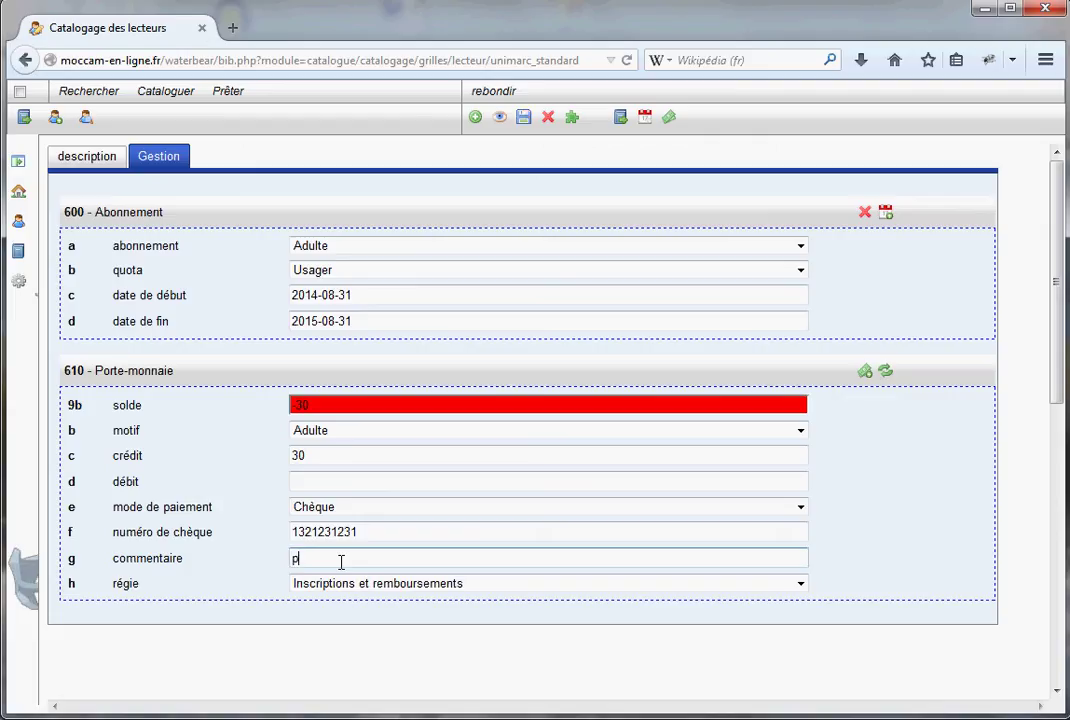
{"action": "type", "text": "ayement..."}
{"action": "left_click", "coordinate": [800, 585]}
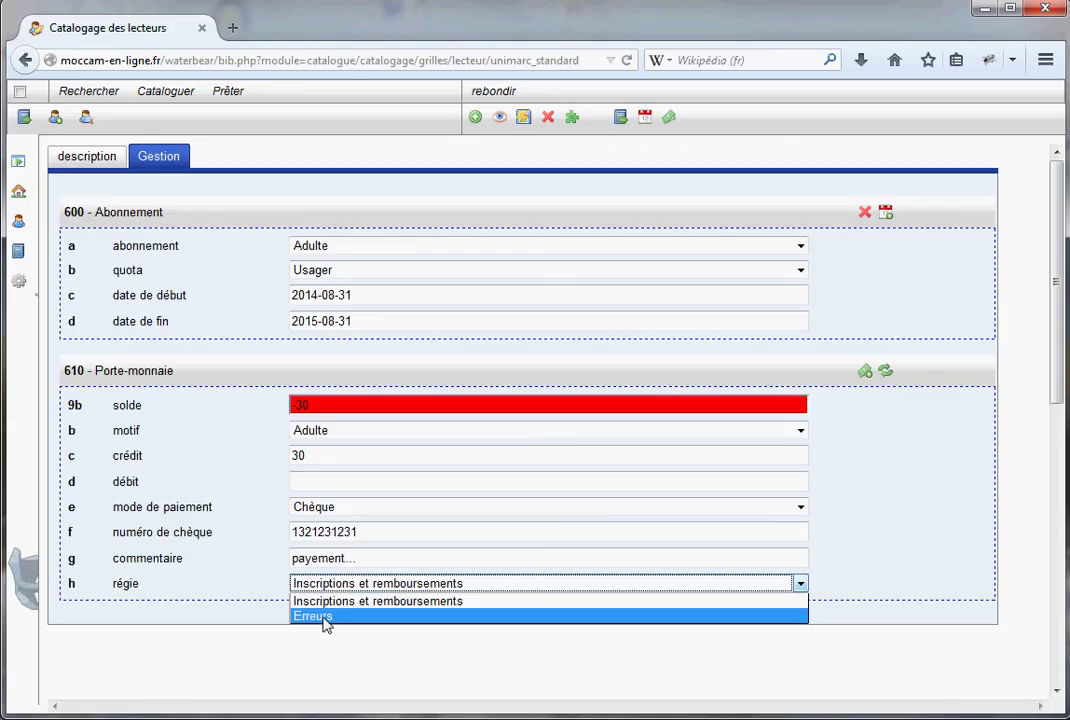
{"action": "left_click", "coordinate": [905, 581]}
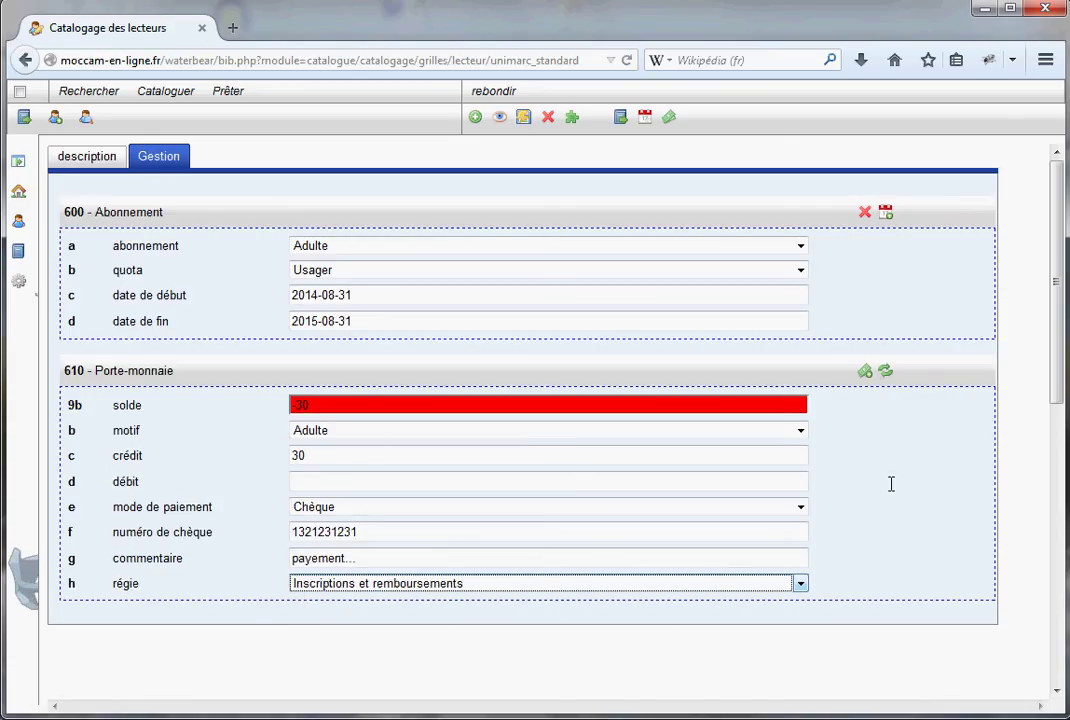
Validate the cheque payment so the balance reads 0, then return to the description tab
{"action": "left_click", "coordinate": [866, 374]}
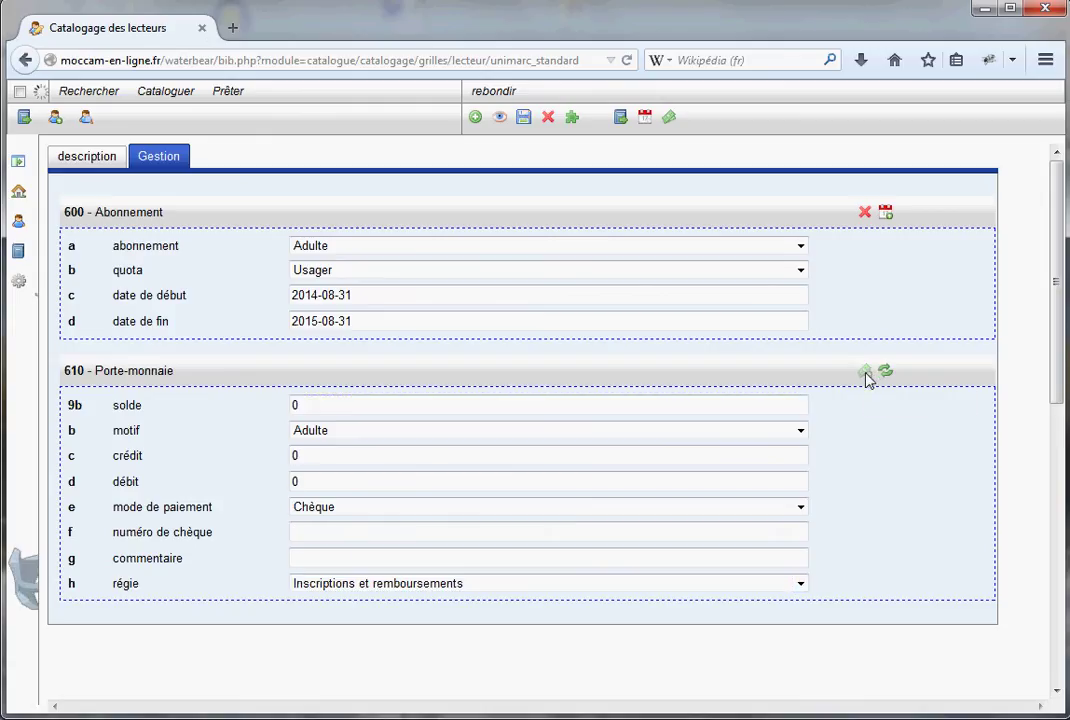
{"action": "double_click", "coordinate": [299, 405]}
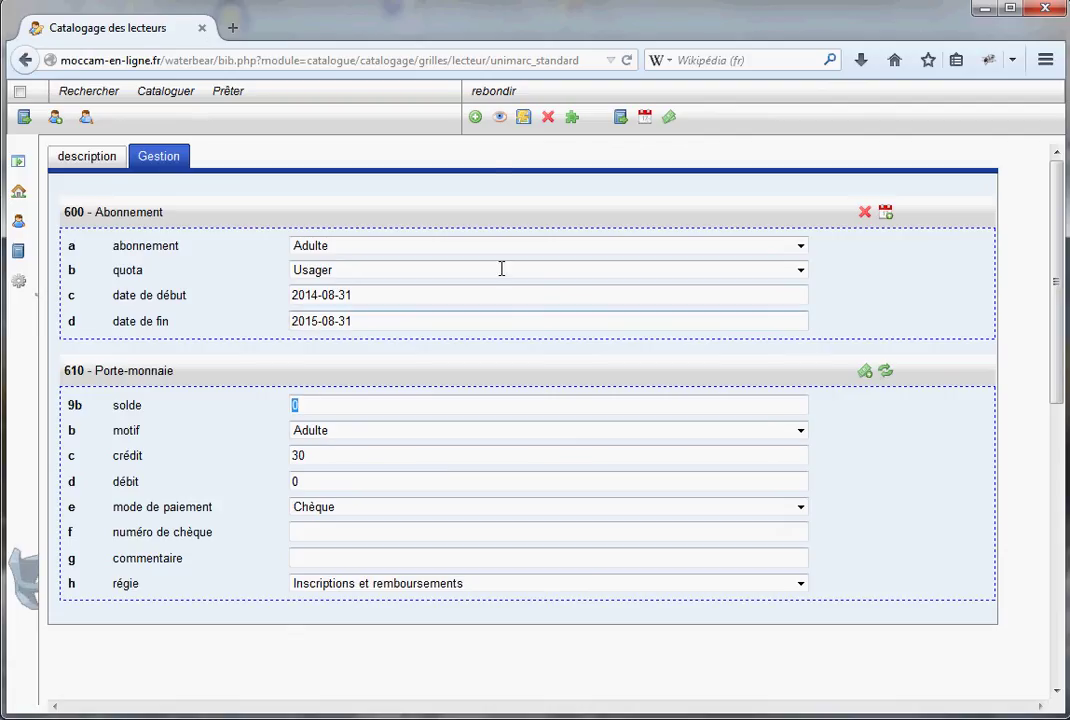
{"action": "left_click", "coordinate": [524, 118]}
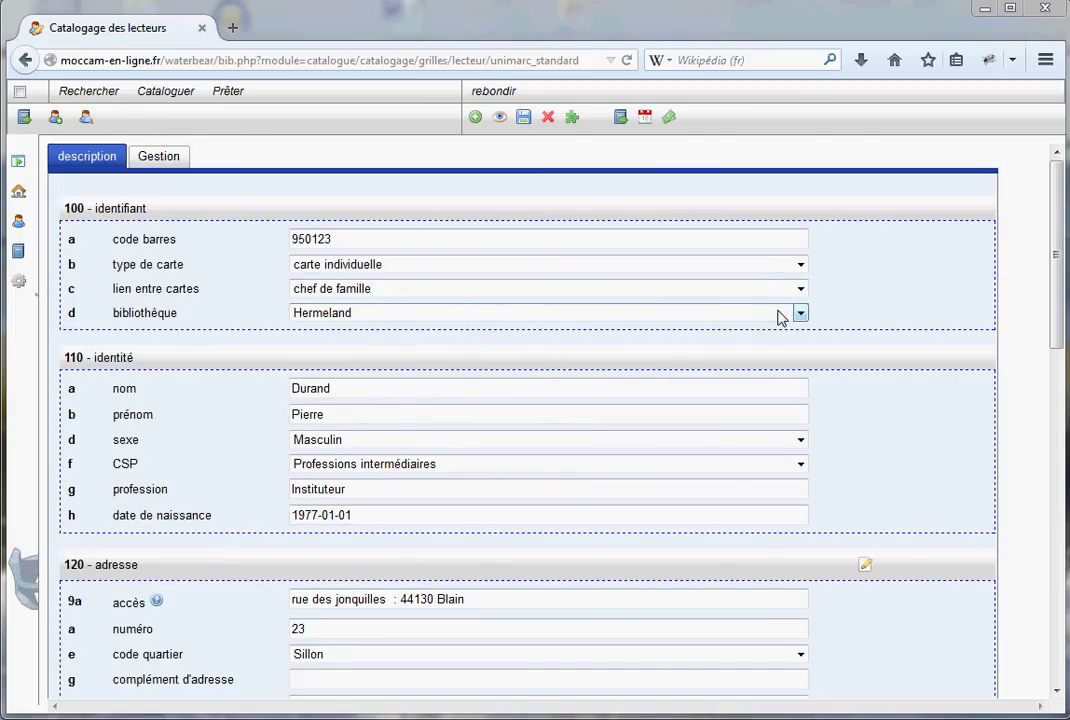
{"action": "left_click", "coordinate": [800, 288]}
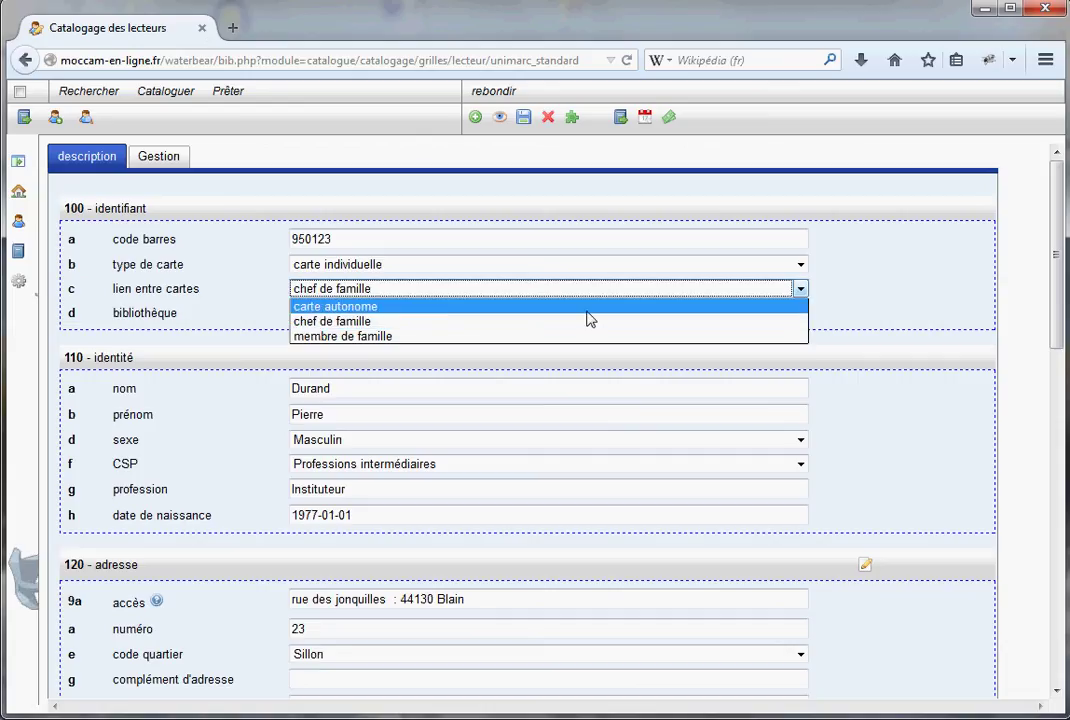
{"action": "left_click", "coordinate": [340, 321]}
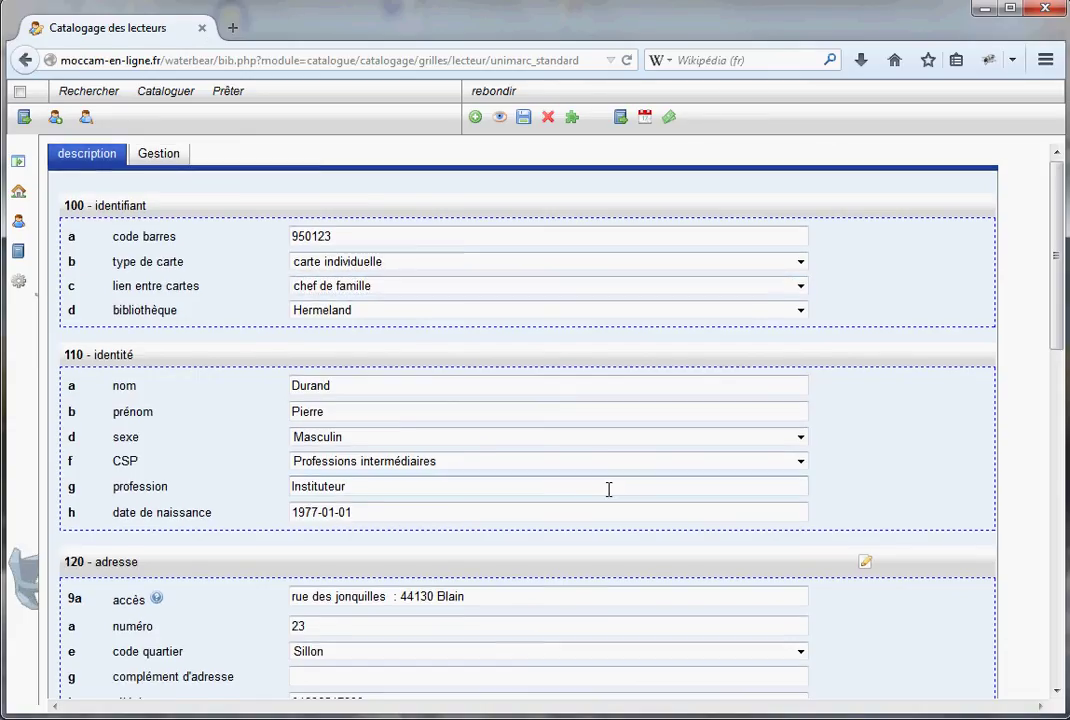
{"action": "scroll", "coordinate": [609, 488], "scroll_direction": "down", "scroll_amount": 2}
{"action": "scroll", "coordinate": [604, 505], "scroll_direction": "up", "scroll_amount": 2}
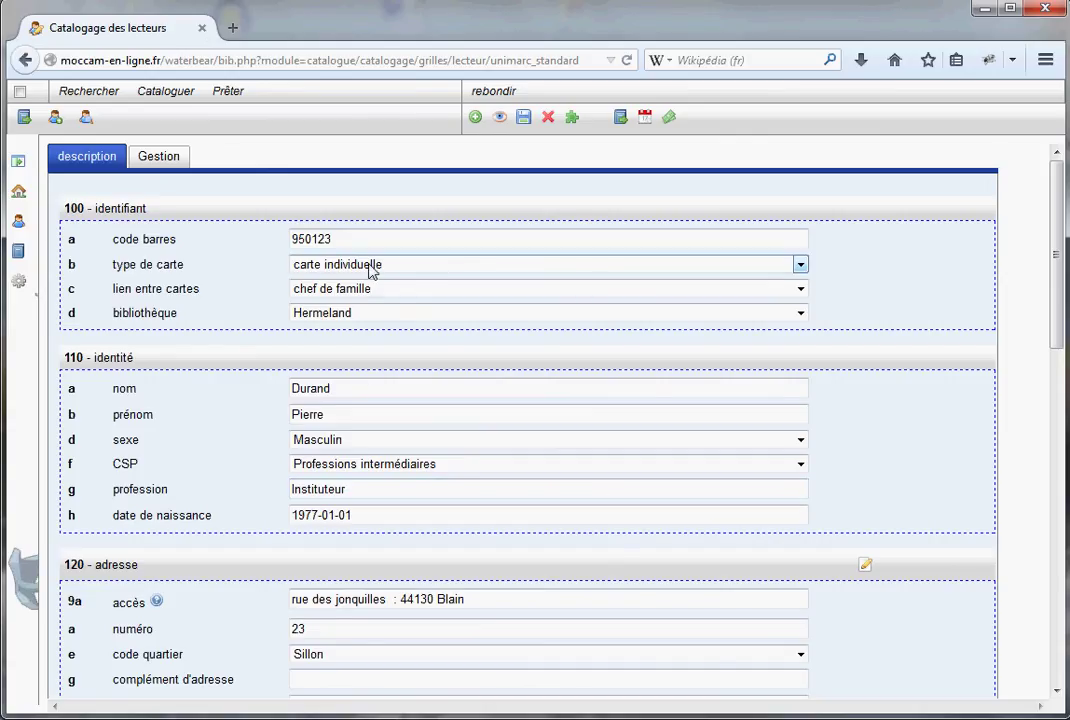
Start a new reader record with its card barcode, linked as a membre de famille card
{"action": "left_click", "coordinate": [55, 118]}
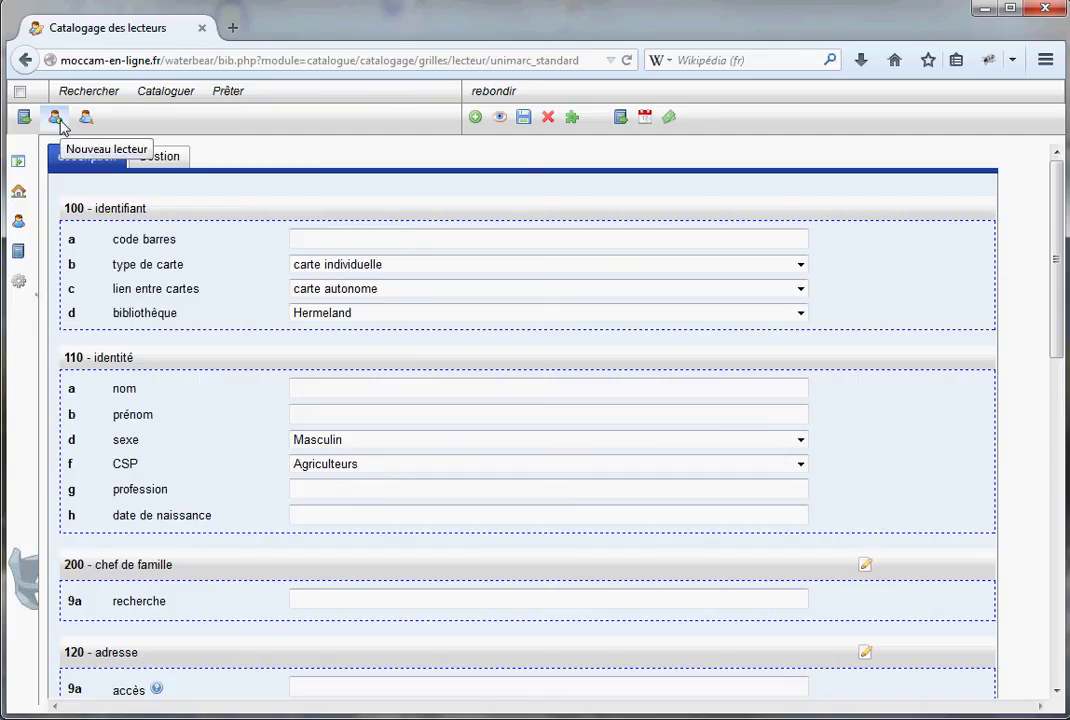
{"action": "left_click", "coordinate": [363, 240]}
{"action": "type", "text": "960"}
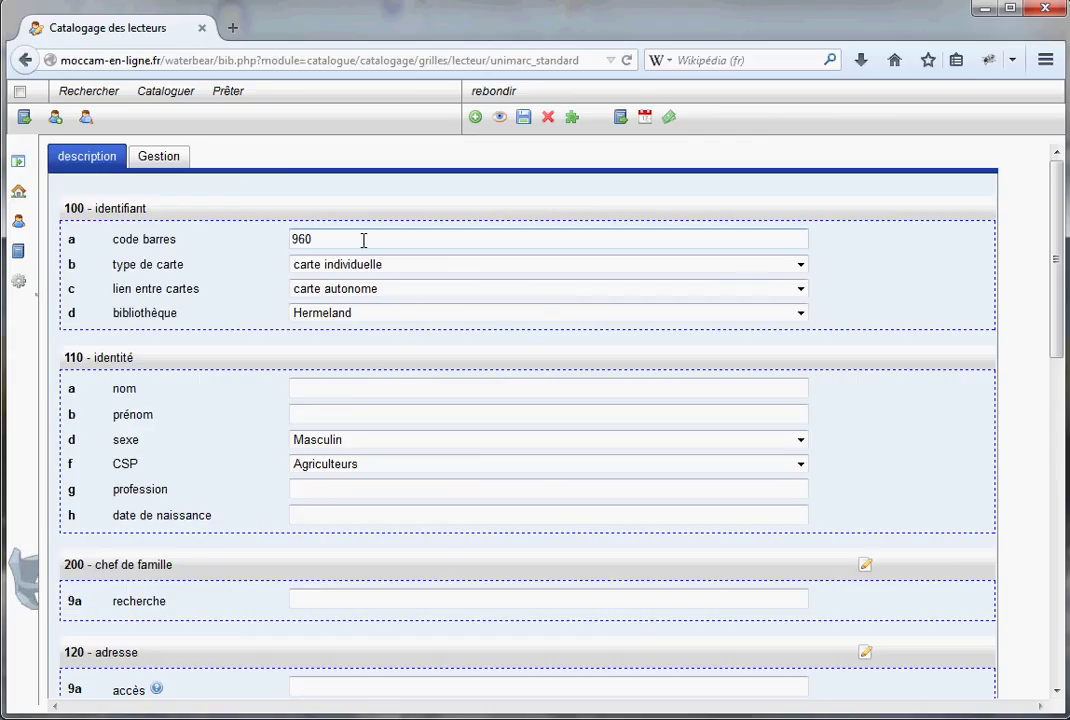
{"action": "type", "text": "123"}
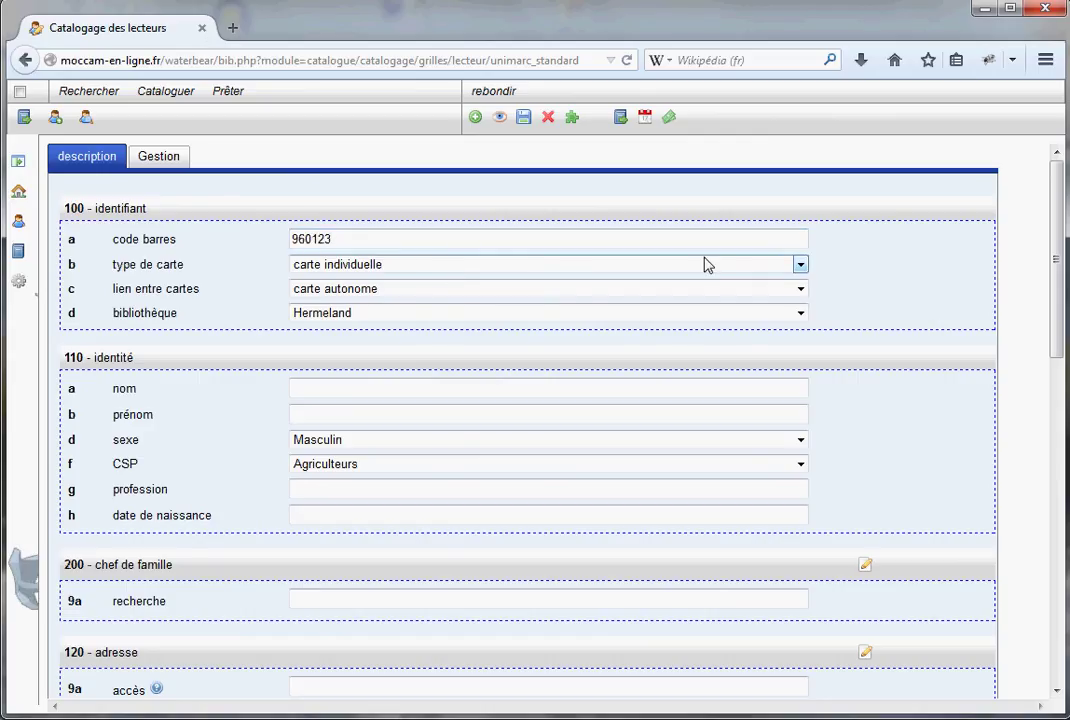
{"action": "left_click", "coordinate": [800, 288]}
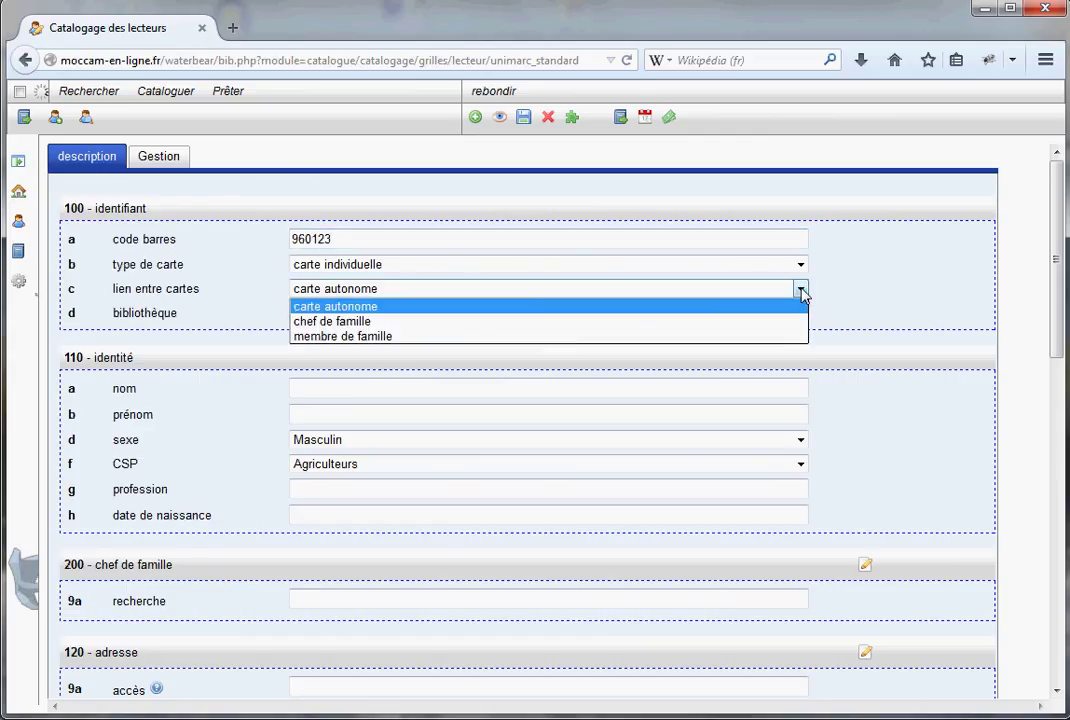
{"action": "left_click", "coordinate": [348, 338]}
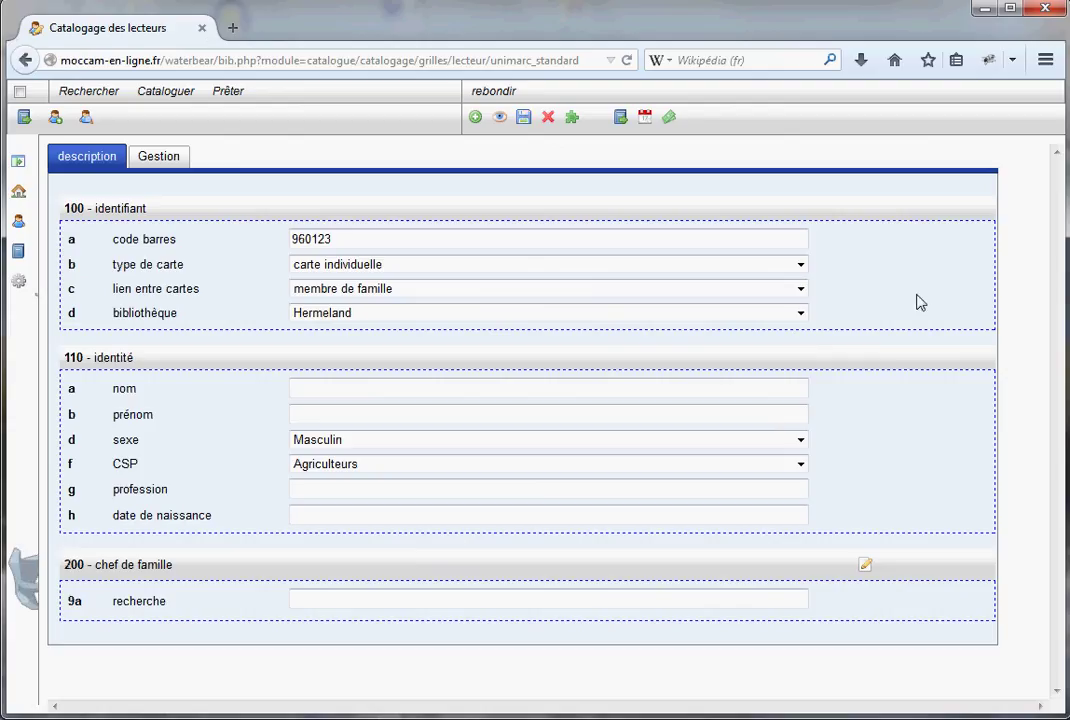
Enter the reader's surname and first name, category Elèves, étudiants, profession primaire, born 2001-01-01
{"action": "left_click", "coordinate": [320, 387]}
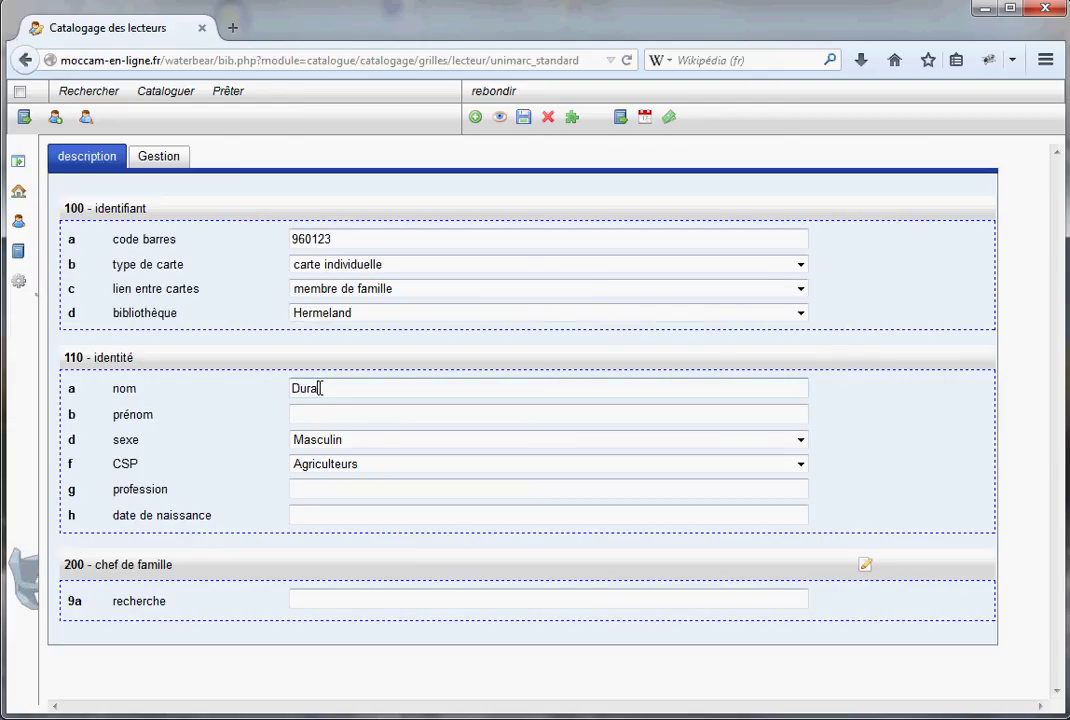
{"action": "key", "text": "Tab"}
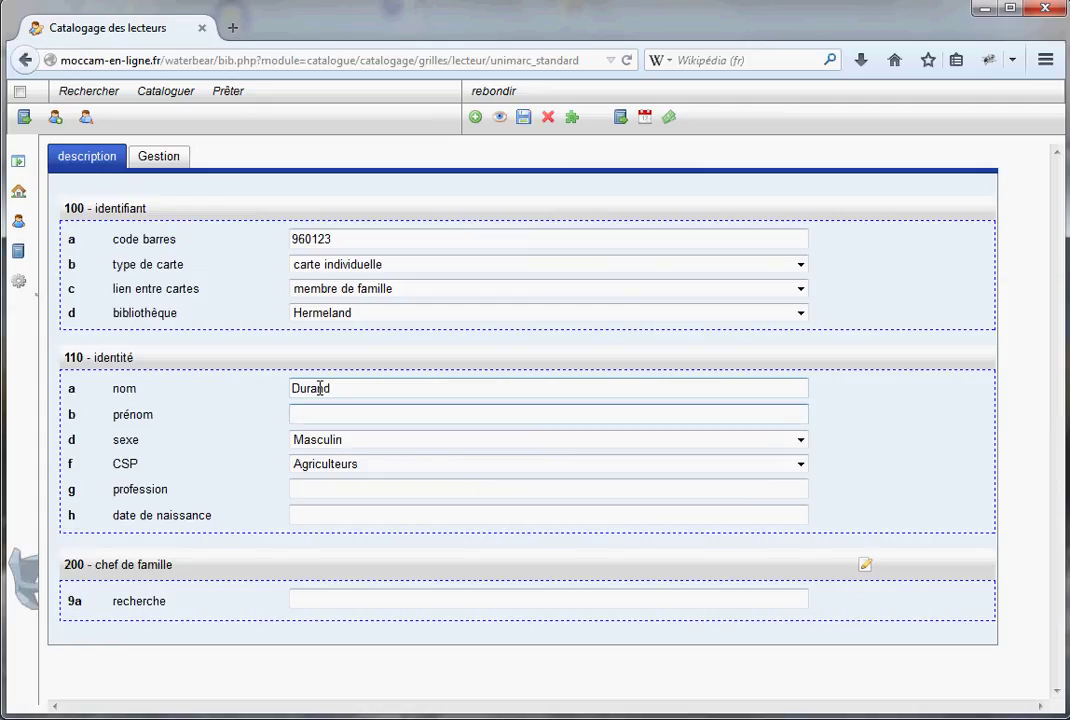
{"action": "left_click", "coordinate": [806, 474]}
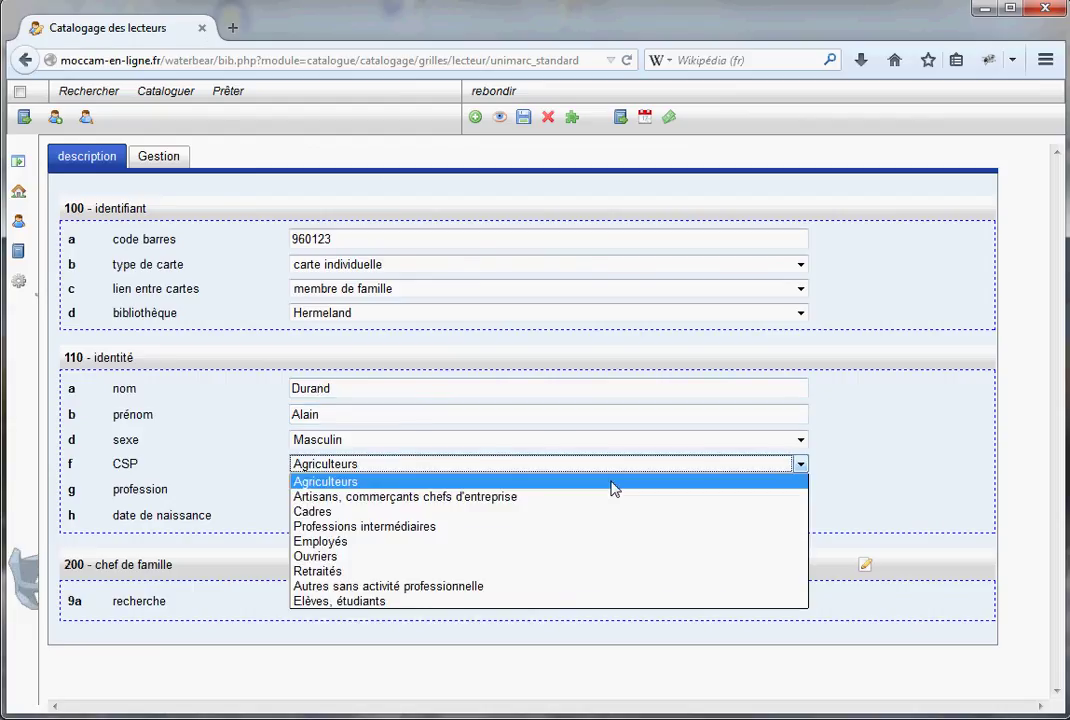
{"action": "left_click", "coordinate": [351, 602]}
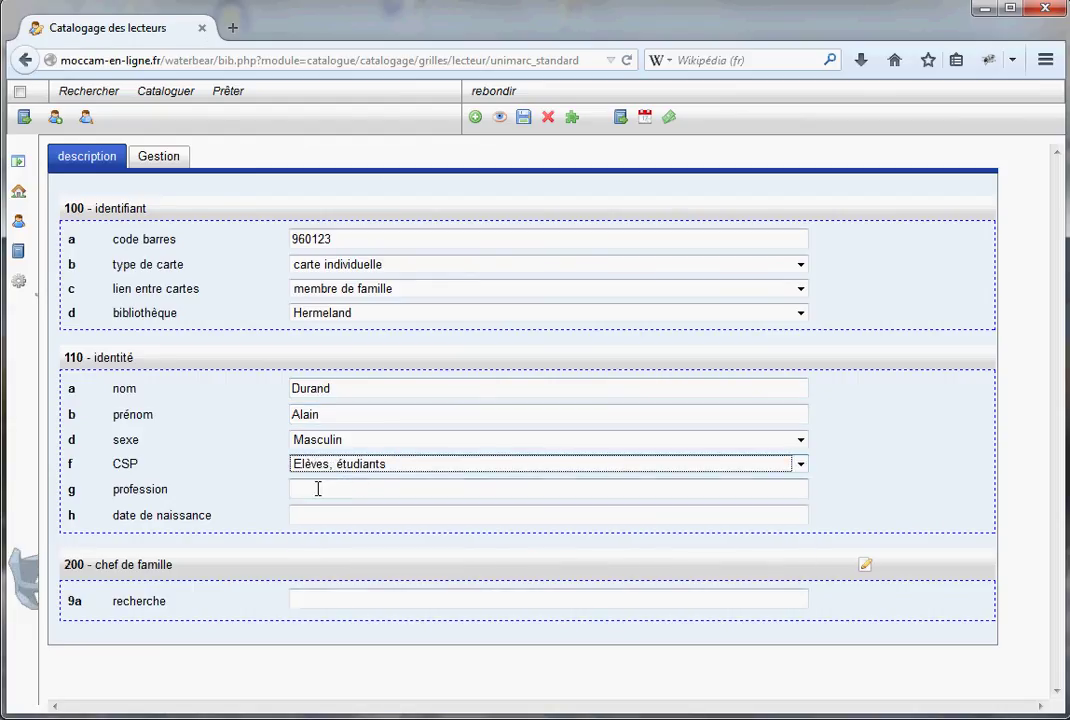
{"action": "left_click", "coordinate": [319, 487]}
{"action": "type", "text": "pr"}
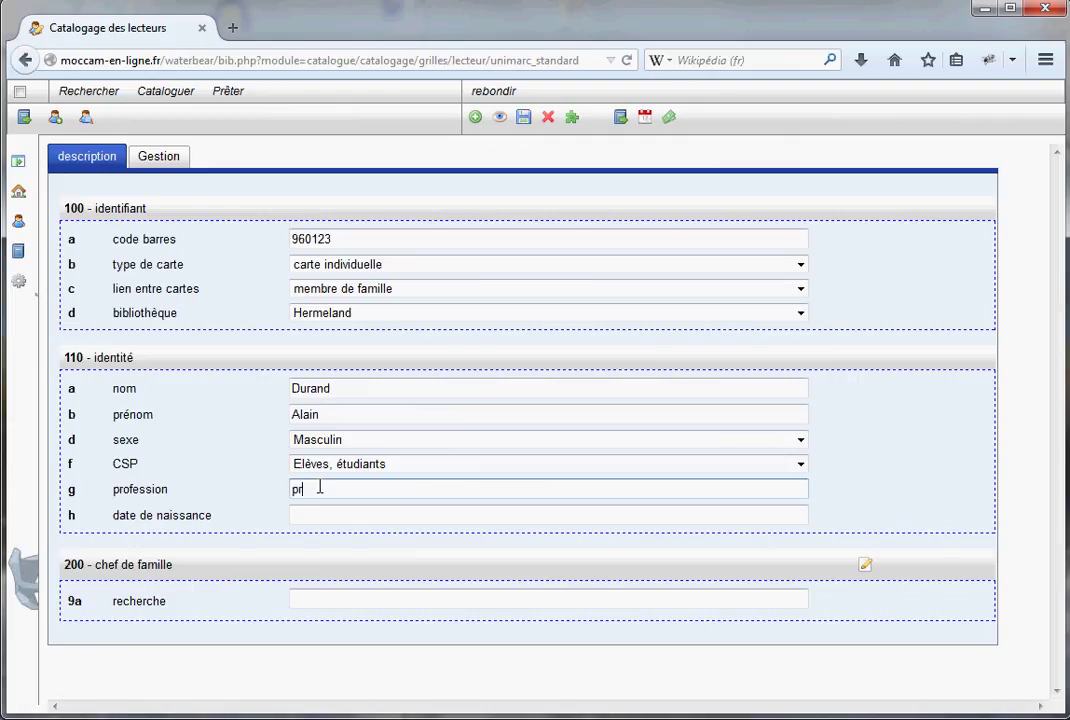
{"action": "type", "text": "imaire"}
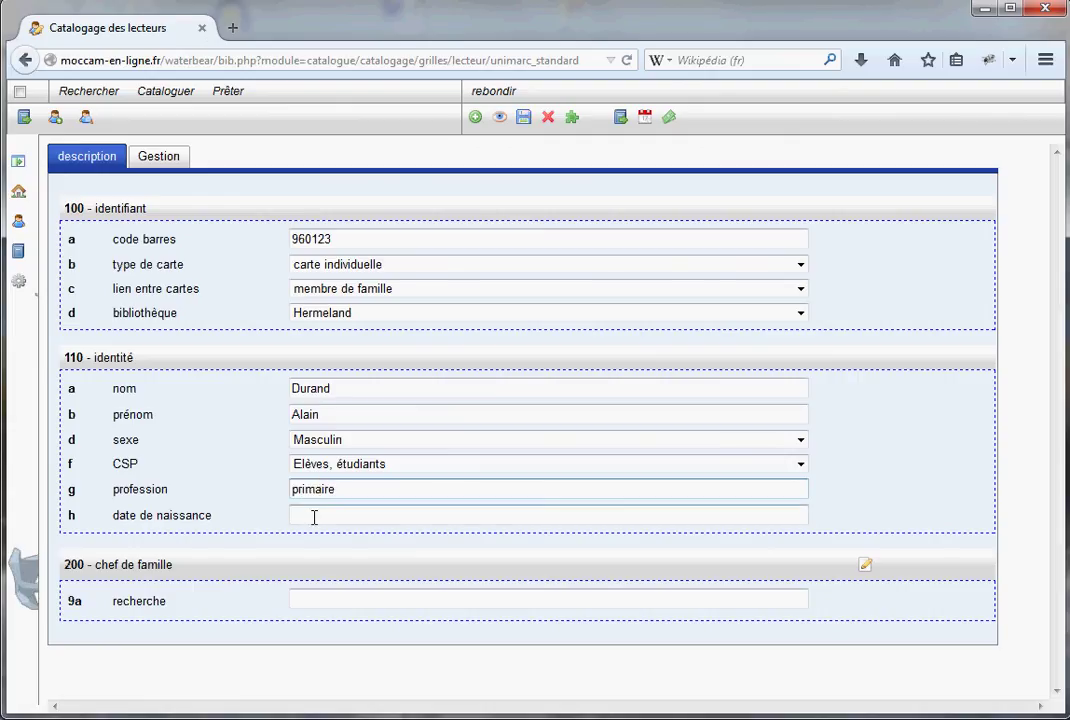
{"action": "left_click", "coordinate": [321, 514]}
{"action": "type", "text": "2001-01-01"}
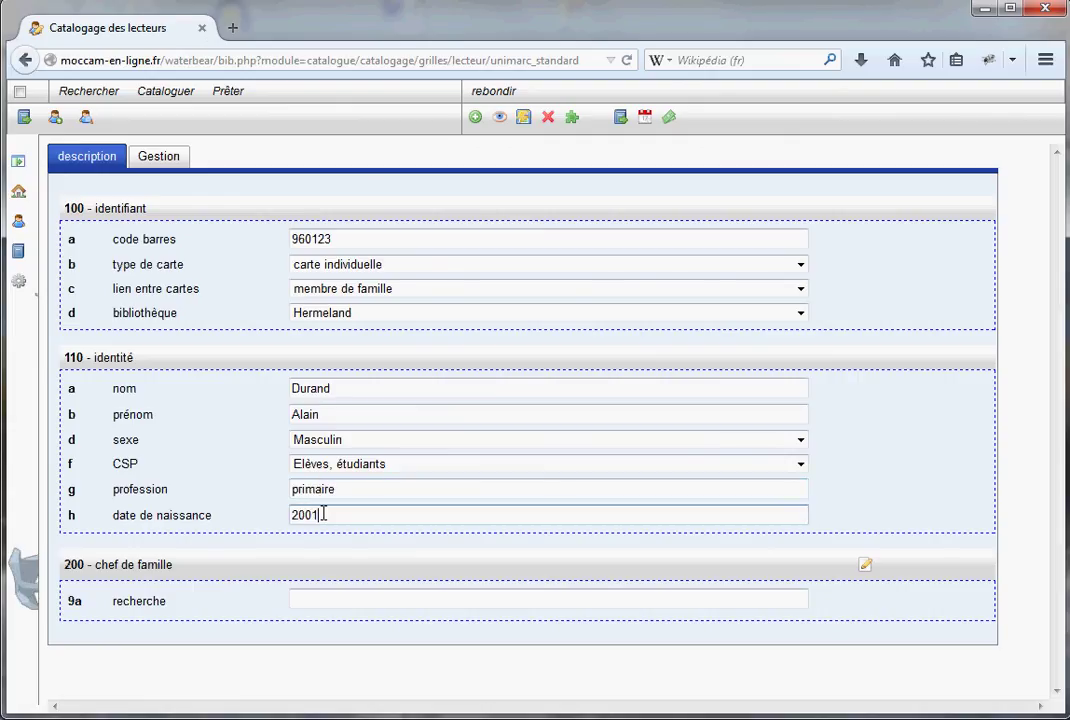
Search for the head of family by the start of the surname in the chef de famille box
{"action": "left_click", "coordinate": [313, 597]}
{"action": "left_click", "coordinate": [568, 699]}
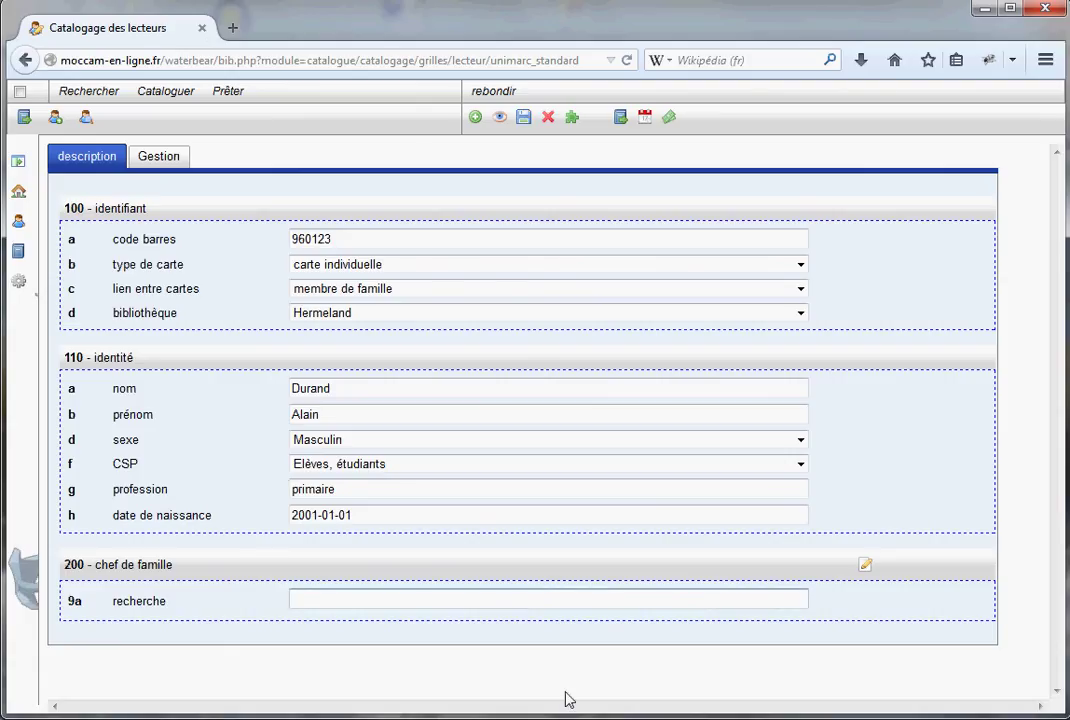
{"action": "type", "text": "dur"}
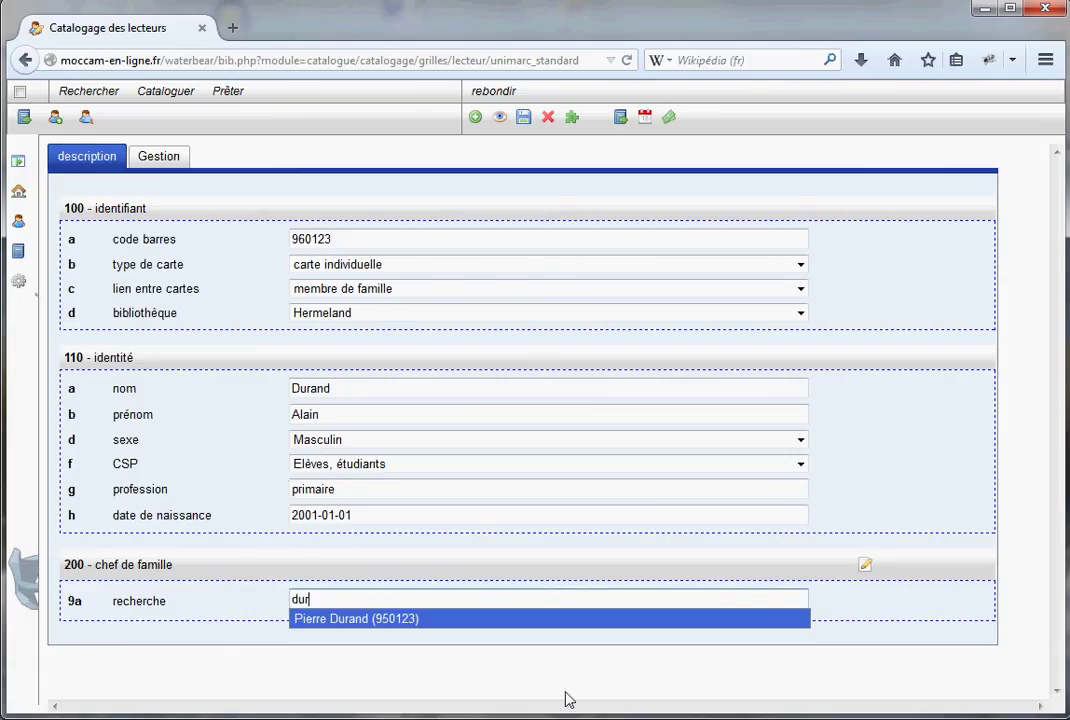
Pick the suggested head of family so the address fills in, then review the Gestion tab
{"action": "left_click", "coordinate": [358, 620]}
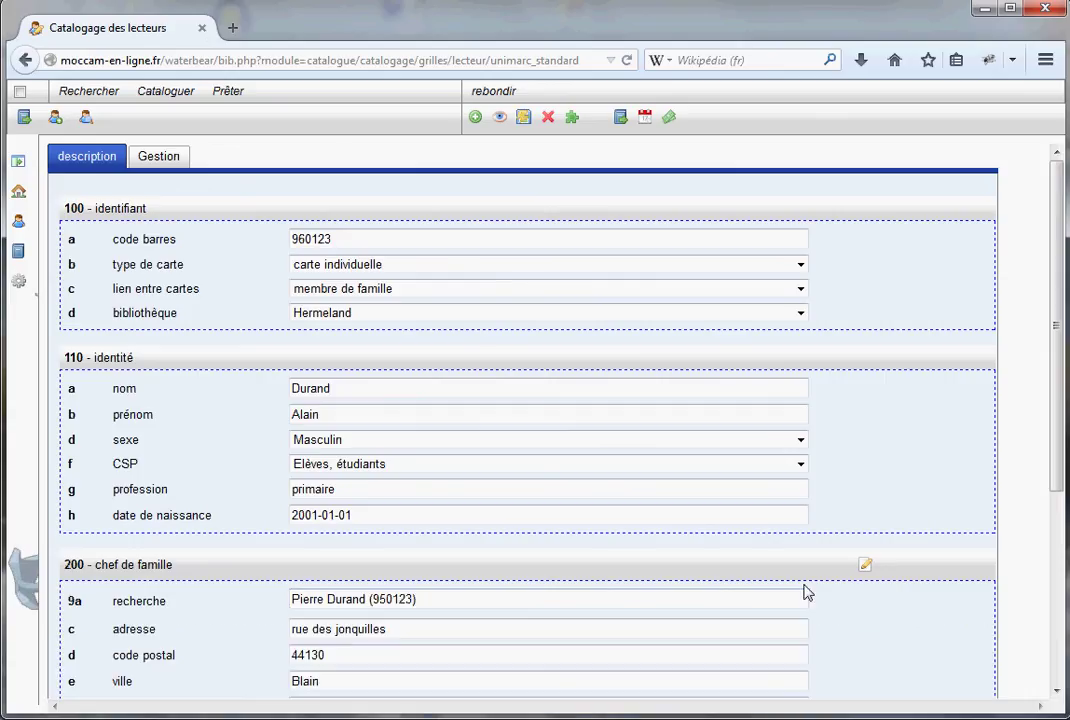
{"action": "scroll", "coordinate": [813, 587], "scroll_direction": "down", "scroll_amount": 2}
{"action": "scroll", "coordinate": [817, 588], "scroll_direction": "down", "scroll_amount": 4}
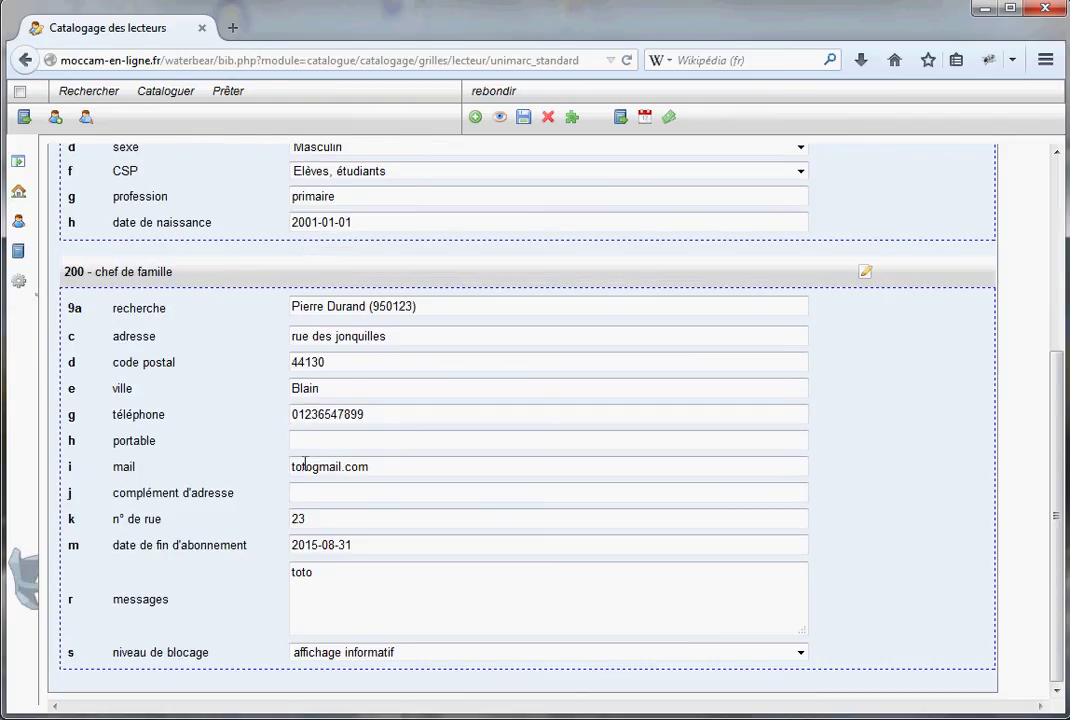
{"action": "scroll", "coordinate": [745, 610], "scroll_direction": "up", "scroll_amount": 6}
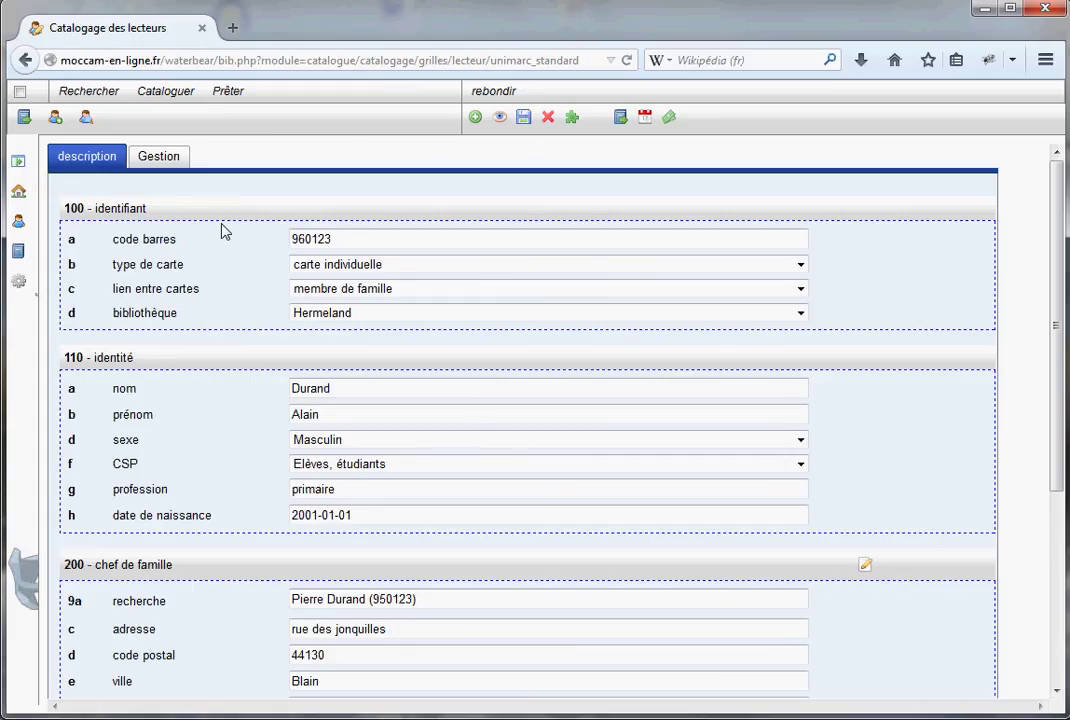
{"action": "left_click", "coordinate": [160, 162]}
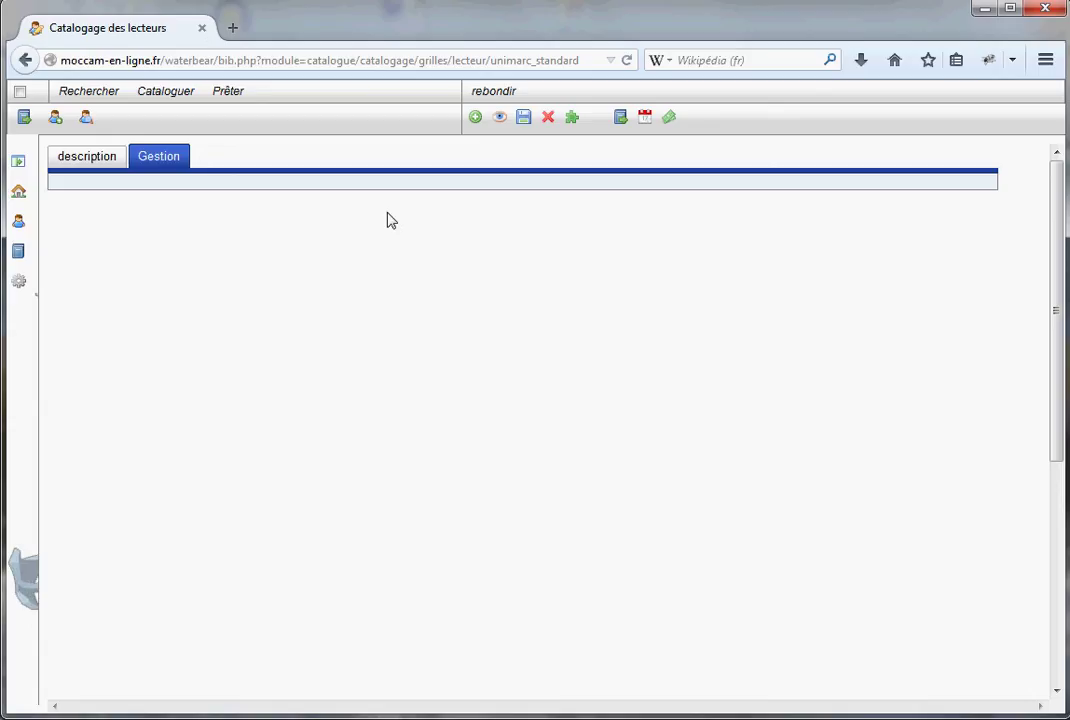
{"action": "left_click", "coordinate": [112, 164]}
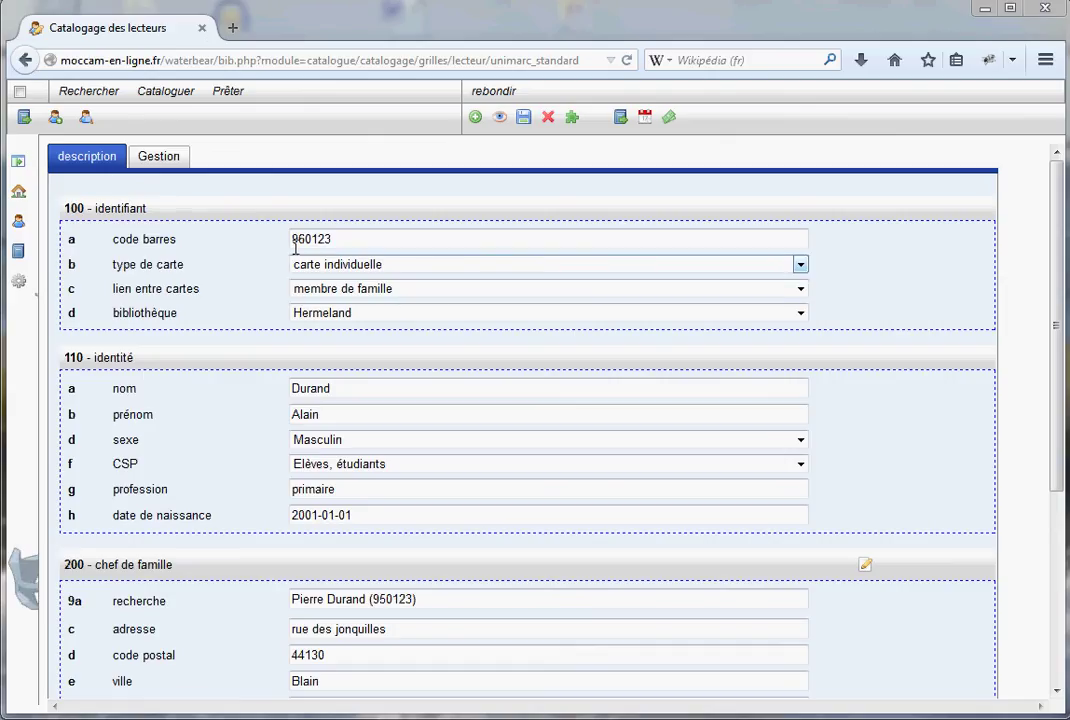
Search readers by the family head's name and open the found record
{"action": "left_click", "coordinate": [87, 120]}
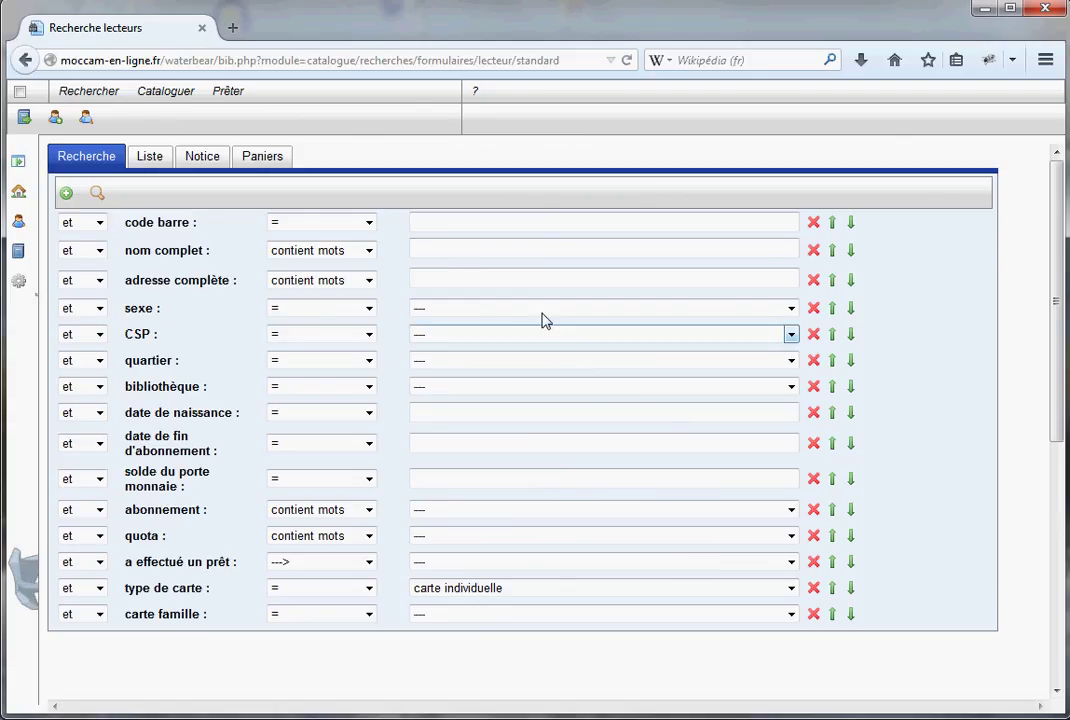
{"action": "left_click", "coordinate": [455, 250]}
{"action": "type", "text": "du"}
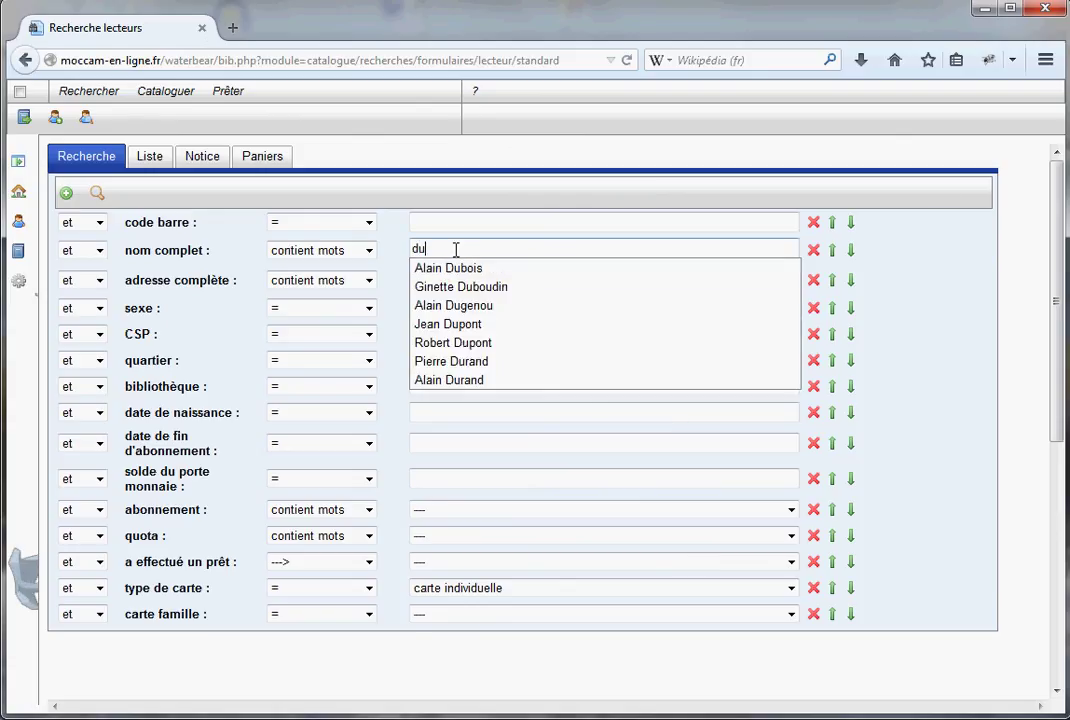
{"action": "type", "text": "r"}
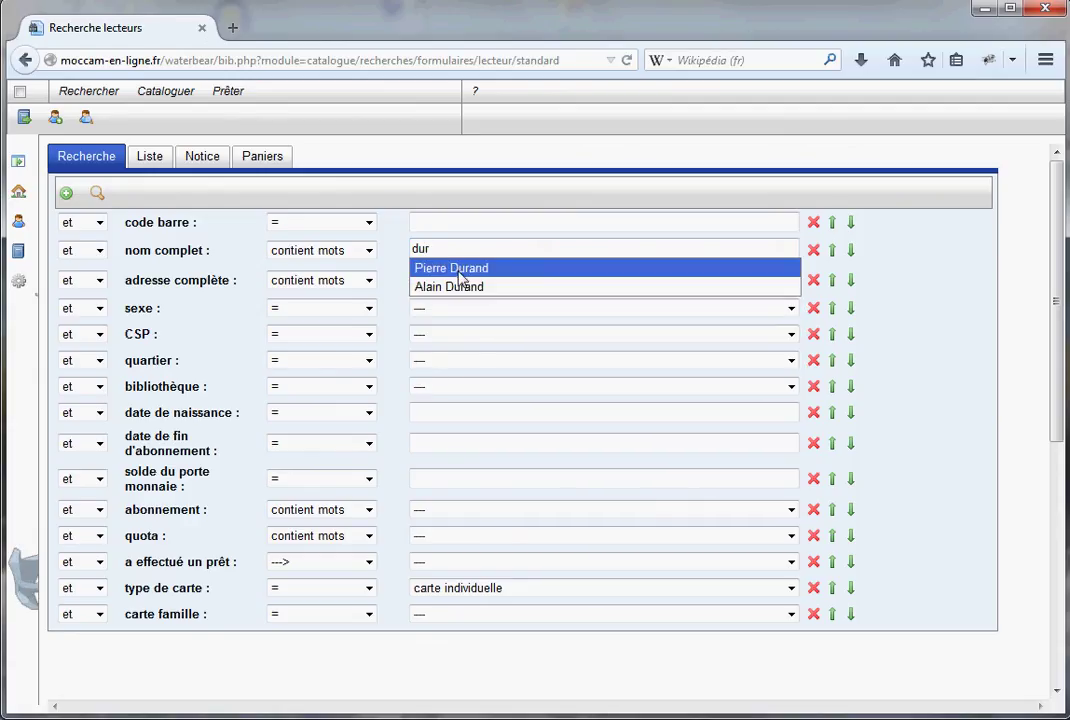
{"action": "left_click", "coordinate": [454, 268]}
{"action": "left_click", "coordinate": [98, 195]}
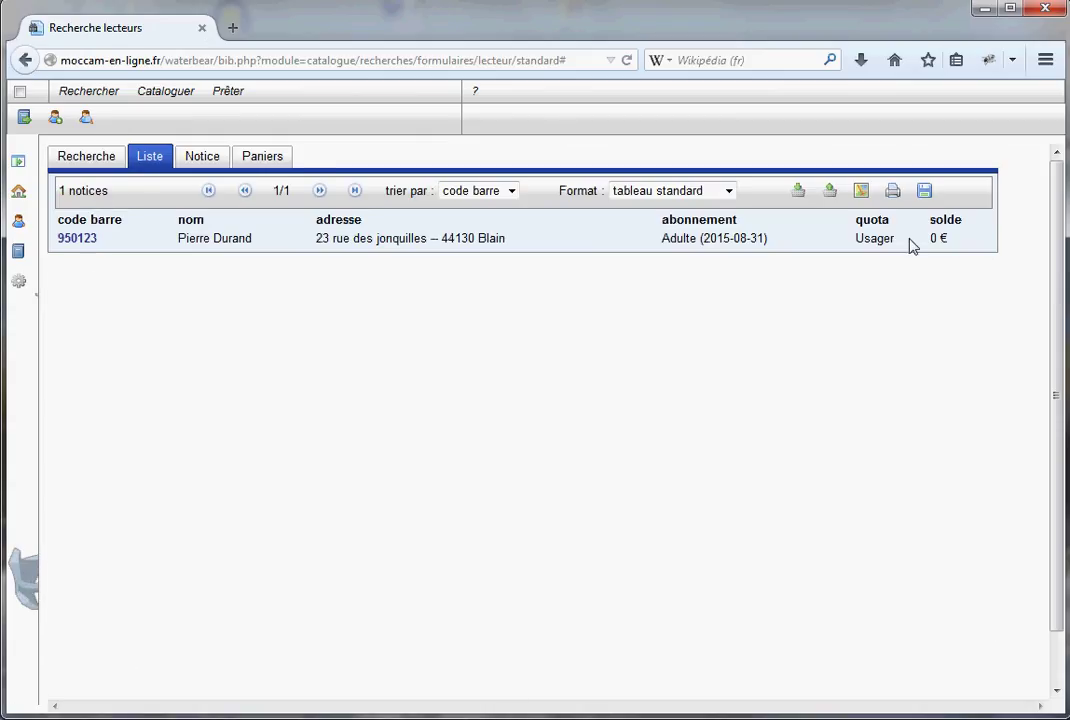
{"action": "left_click", "coordinate": [76, 238]}
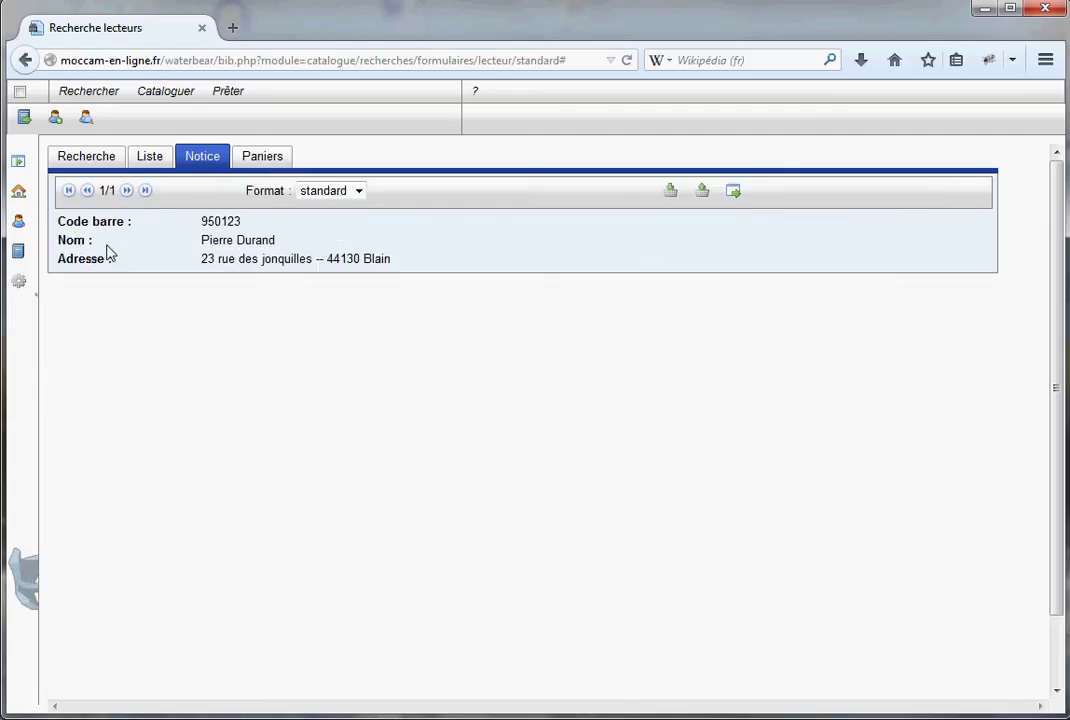
Review the reader's Catalogage form and baskets, then go back to the reader search
{"action": "left_click", "coordinate": [733, 195]}
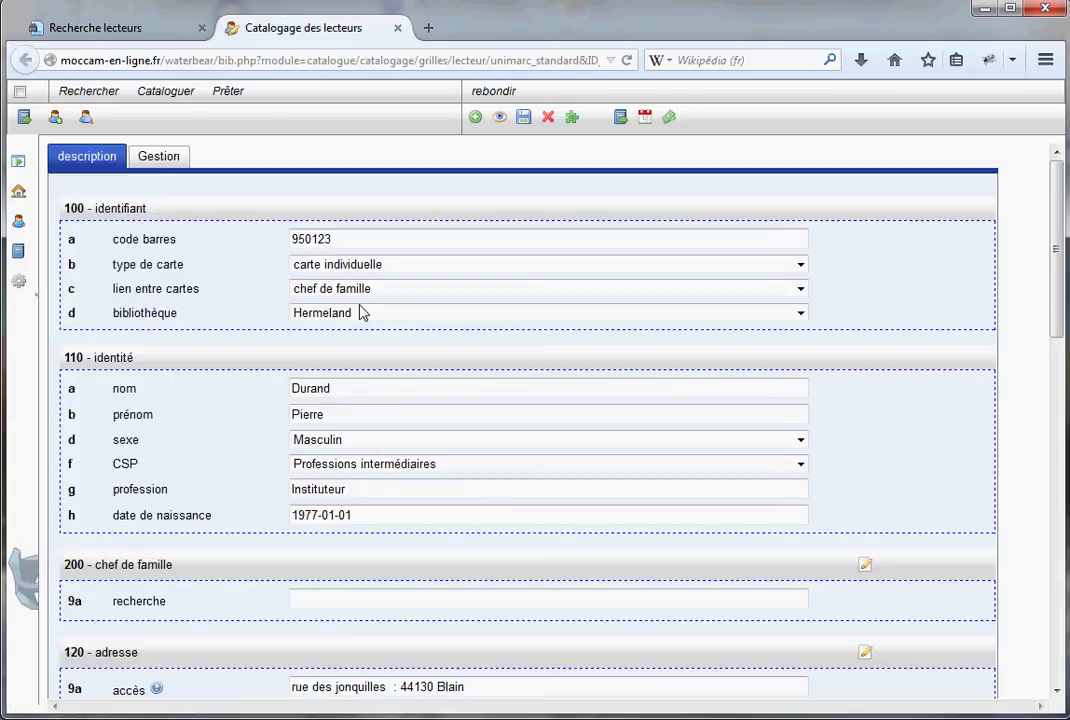
{"action": "scroll", "coordinate": [330, 628], "scroll_direction": "down", "scroll_amount": 2}
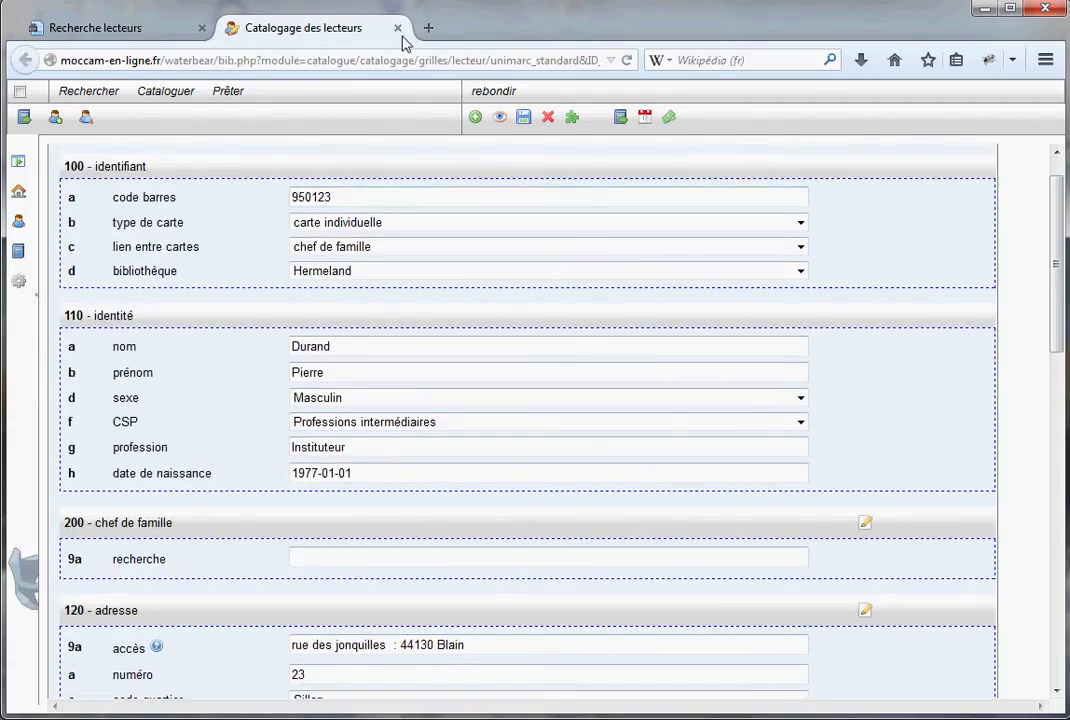
{"action": "left_click", "coordinate": [397, 28]}
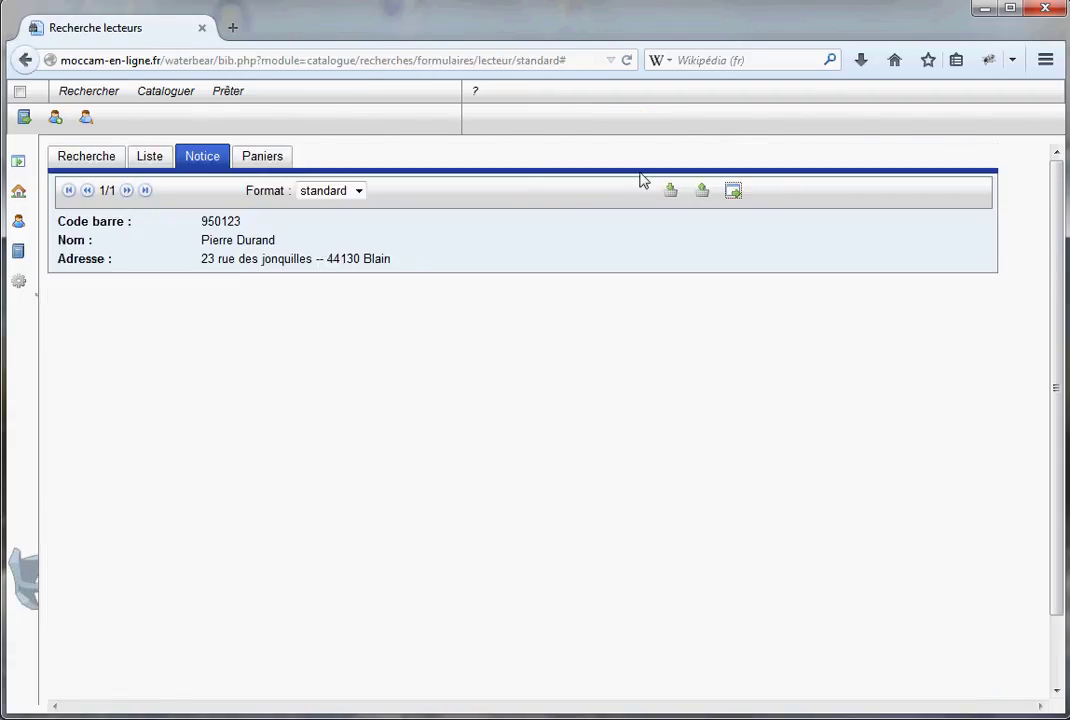
{"action": "left_click", "coordinate": [266, 162]}
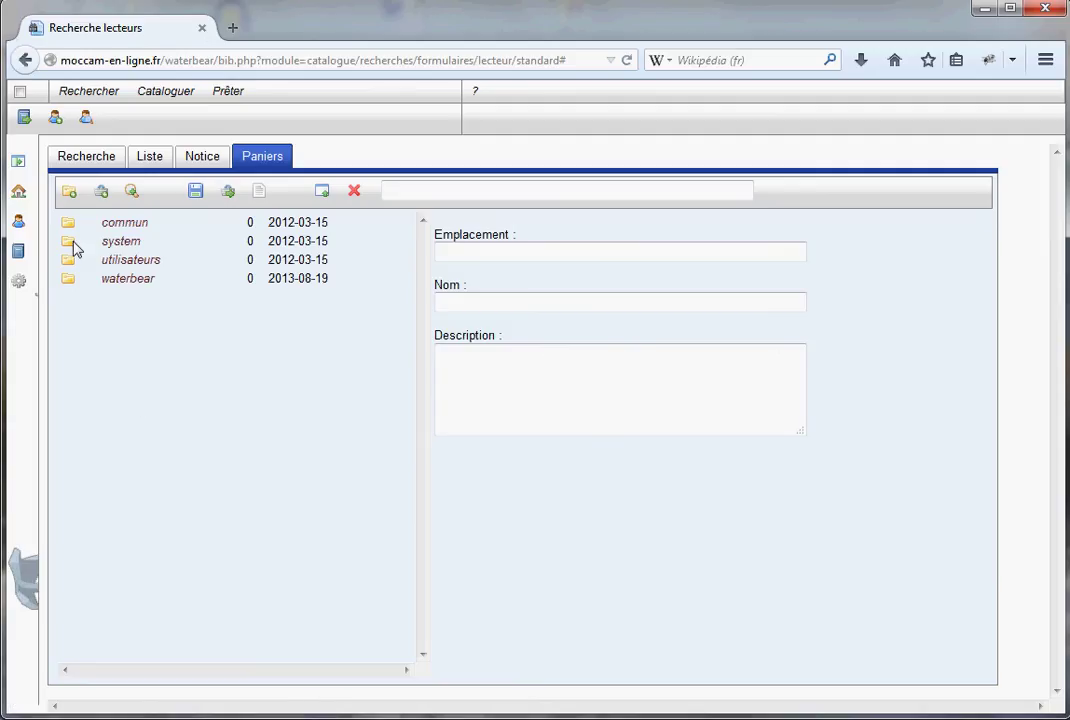
{"action": "left_click", "coordinate": [88, 158]}
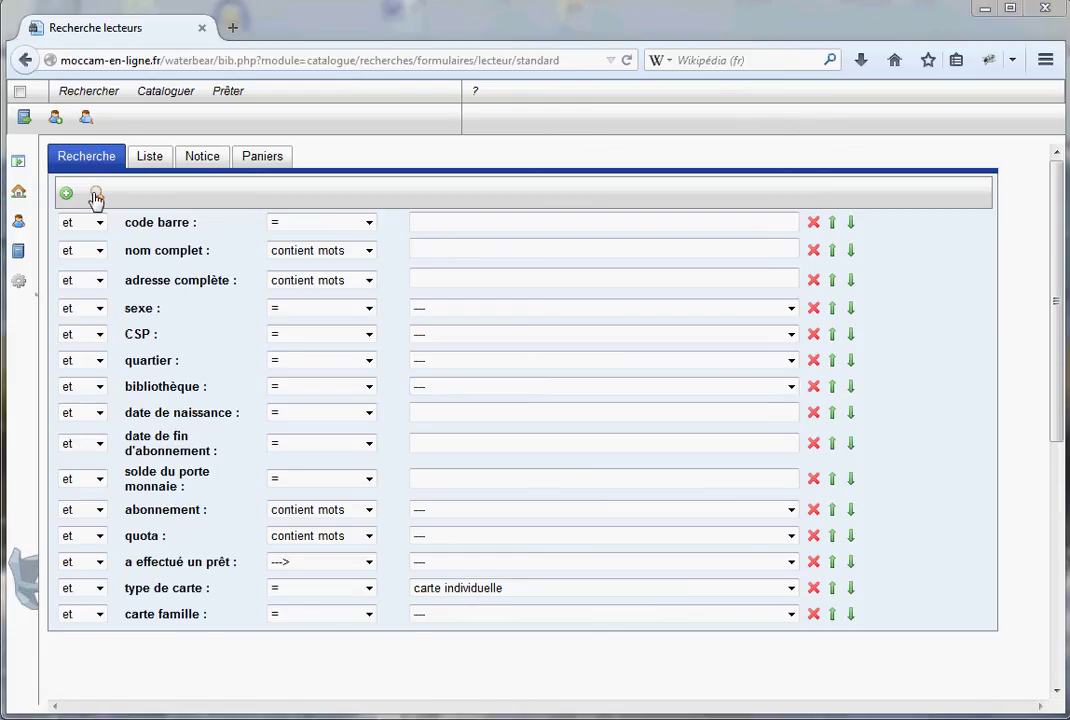
Load the family head as borrower on the loans screen and dismiss the messages notice
{"action": "left_click", "coordinate": [24, 117]}
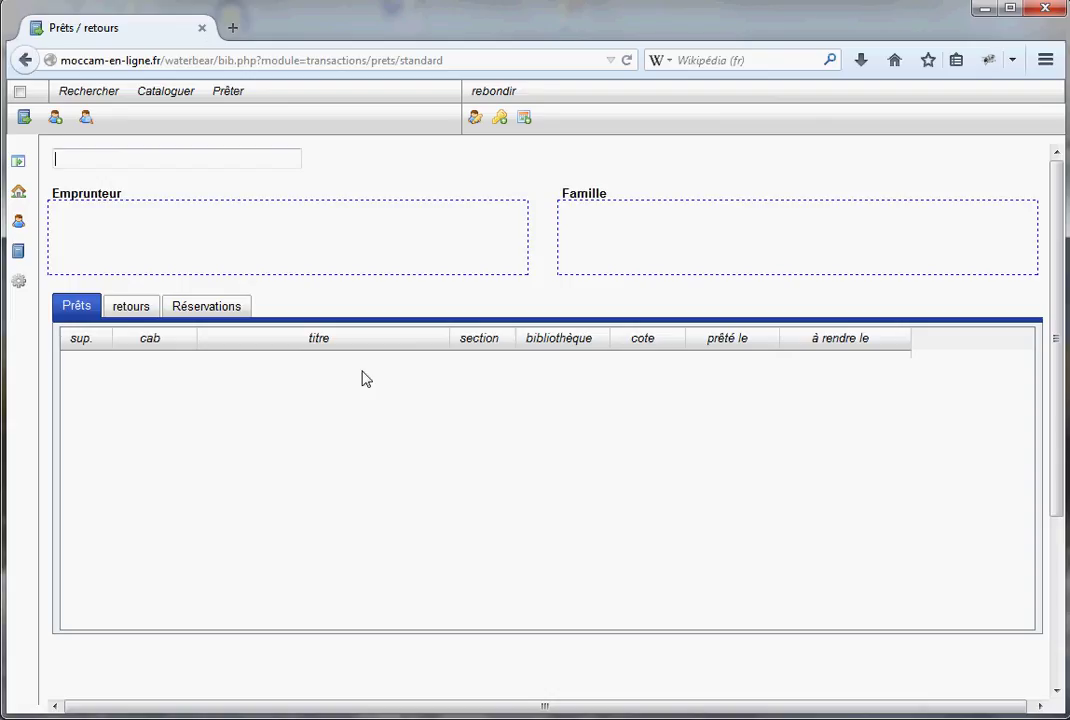
{"action": "type", "text": "932352"}
{"action": "key", "text": "Return"}
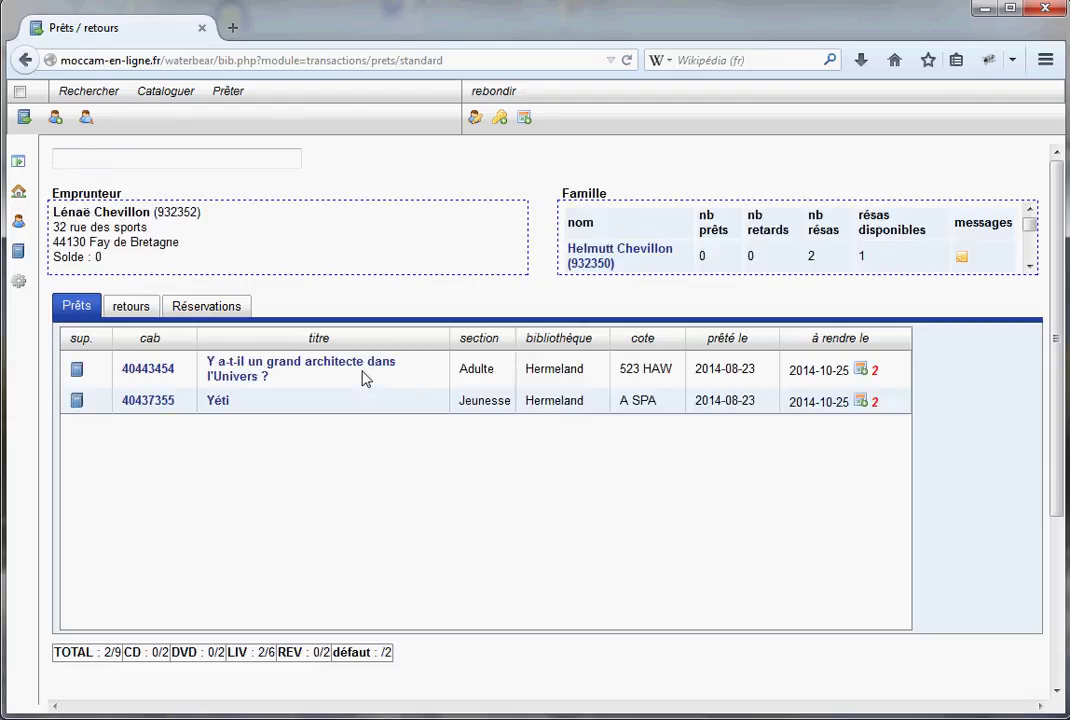
{"action": "left_click", "coordinate": [122, 160]}
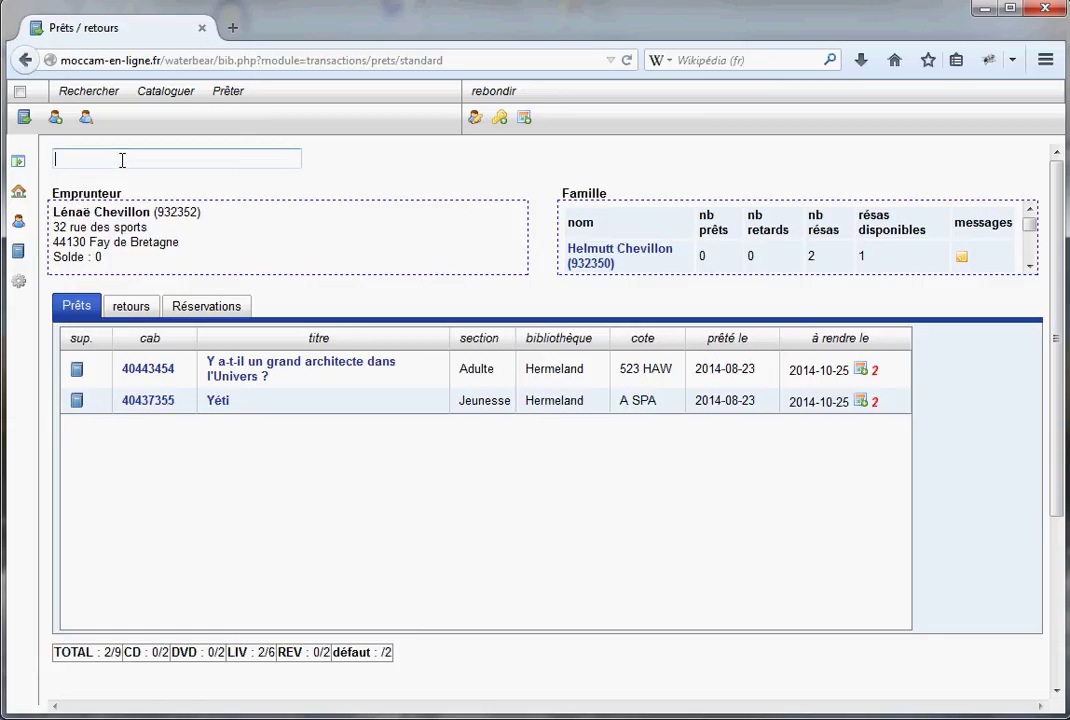
{"action": "type", "text": "ch"}
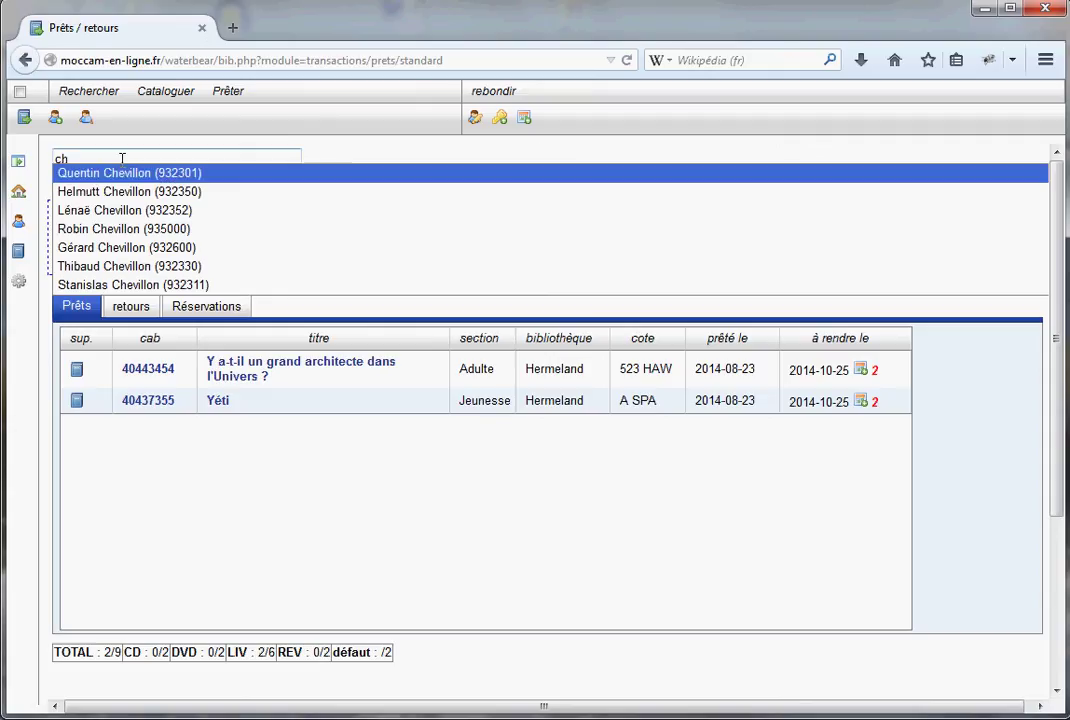
{"action": "type", "text": "e"}
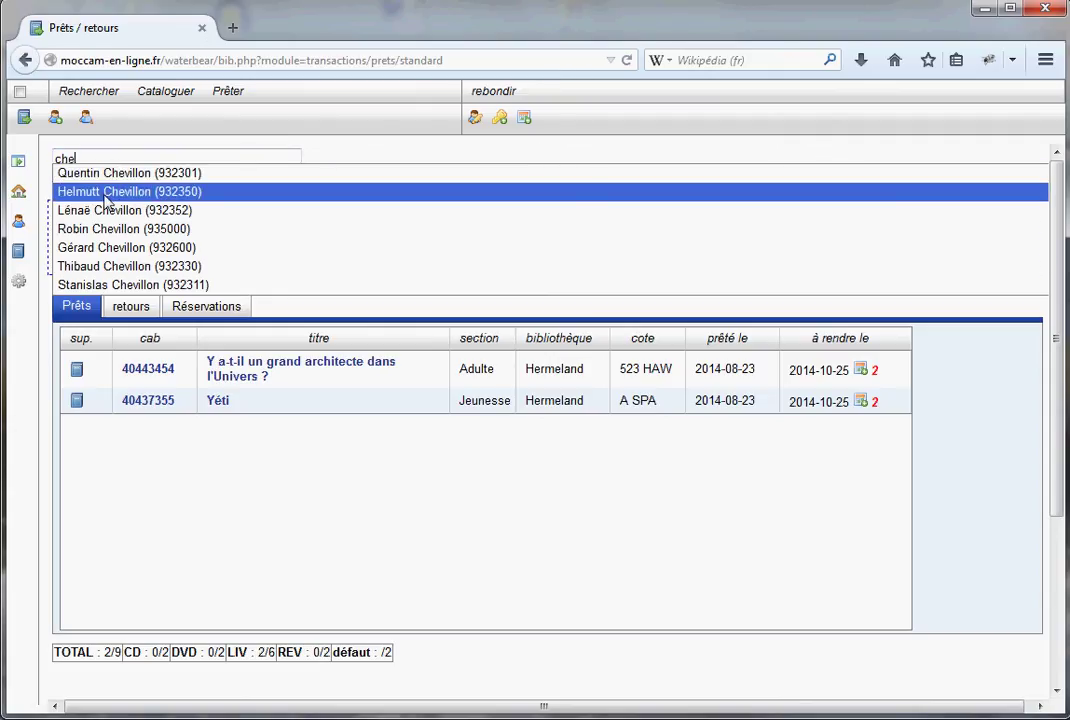
{"action": "left_click", "coordinate": [105, 193]}
{"action": "left_click", "coordinate": [422, 446]}
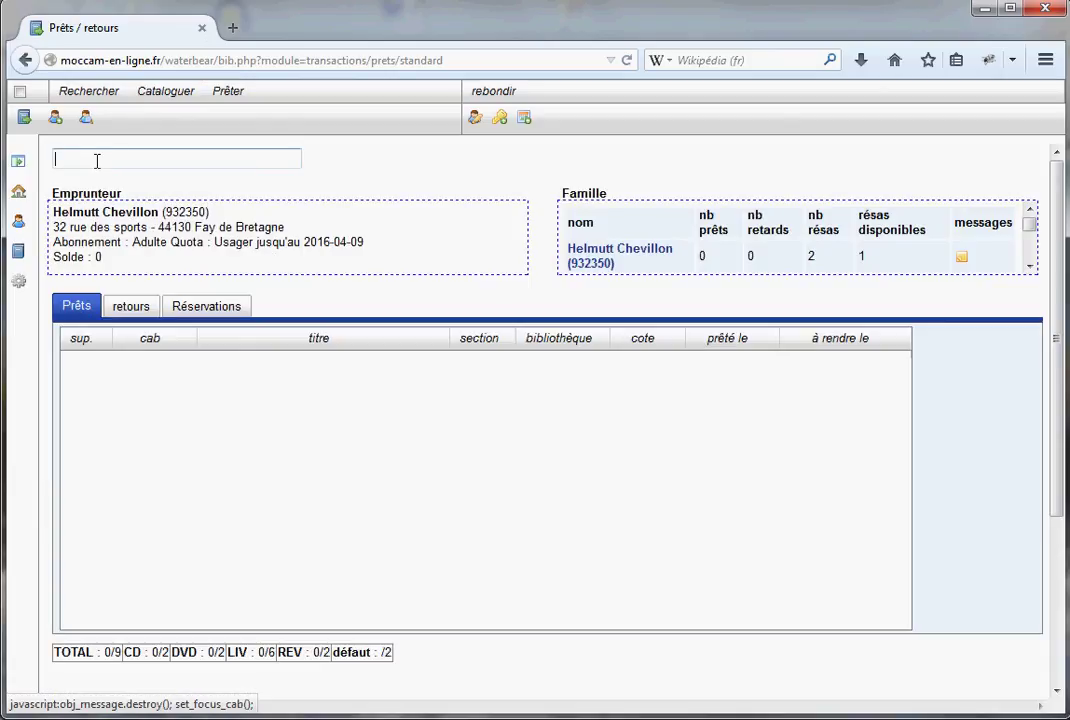
{"action": "type", "text": "lé"}
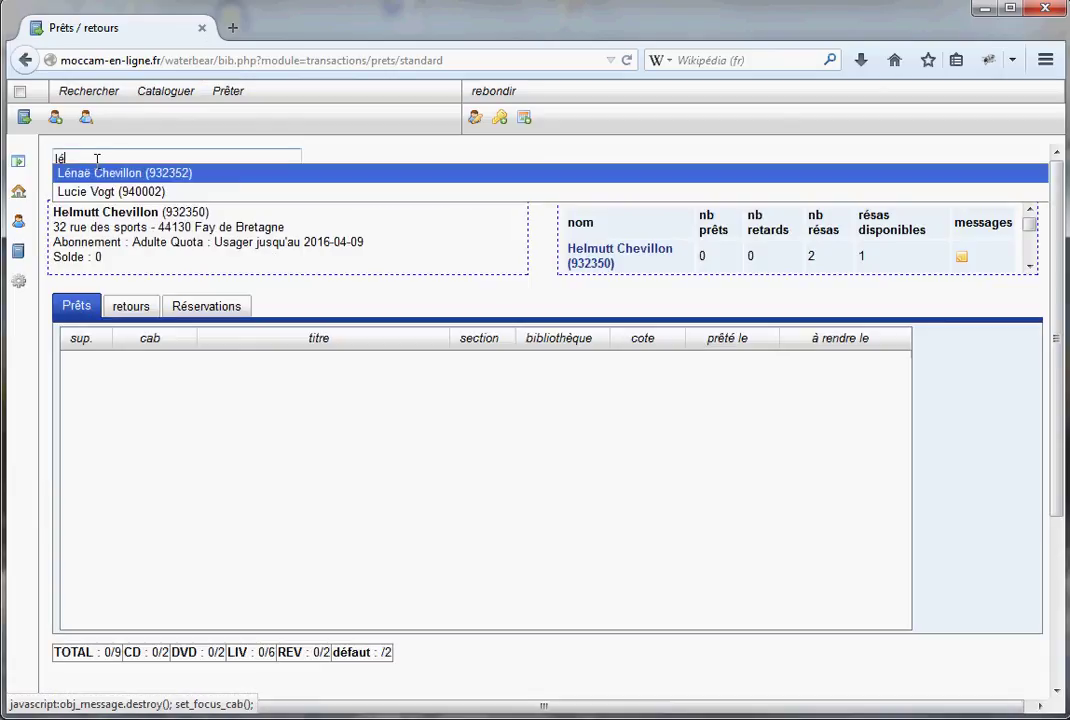
{"action": "left_click", "coordinate": [97, 178]}
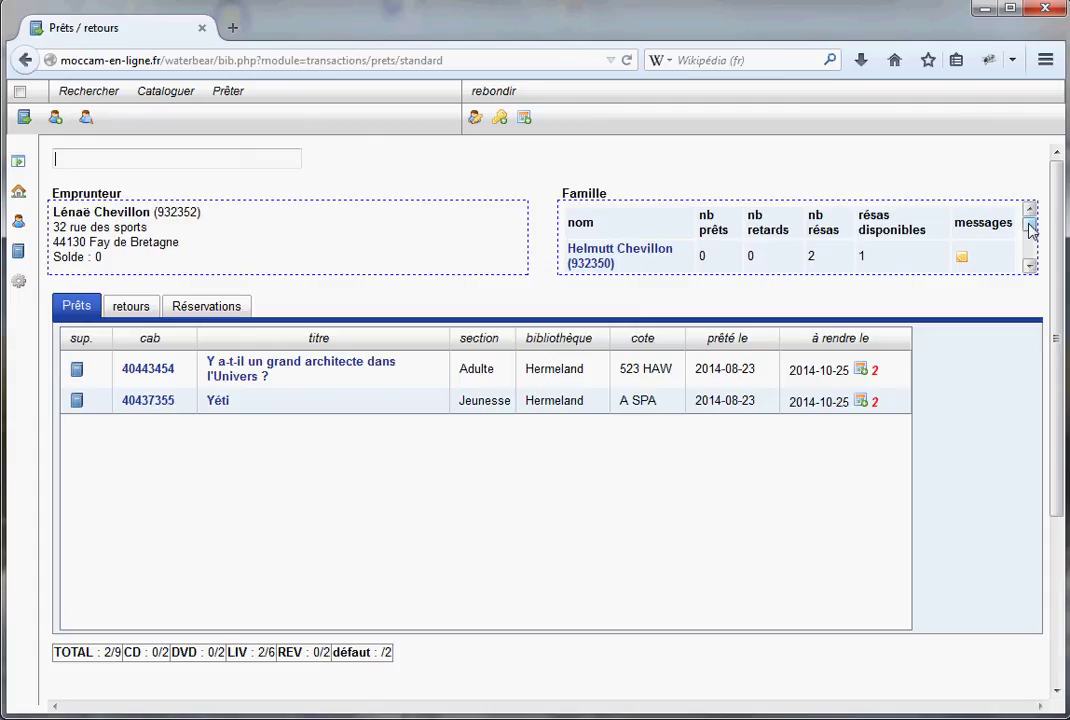
{"action": "left_click_drag", "start_coordinate": [1032, 231], "coordinate": [1033, 260]}
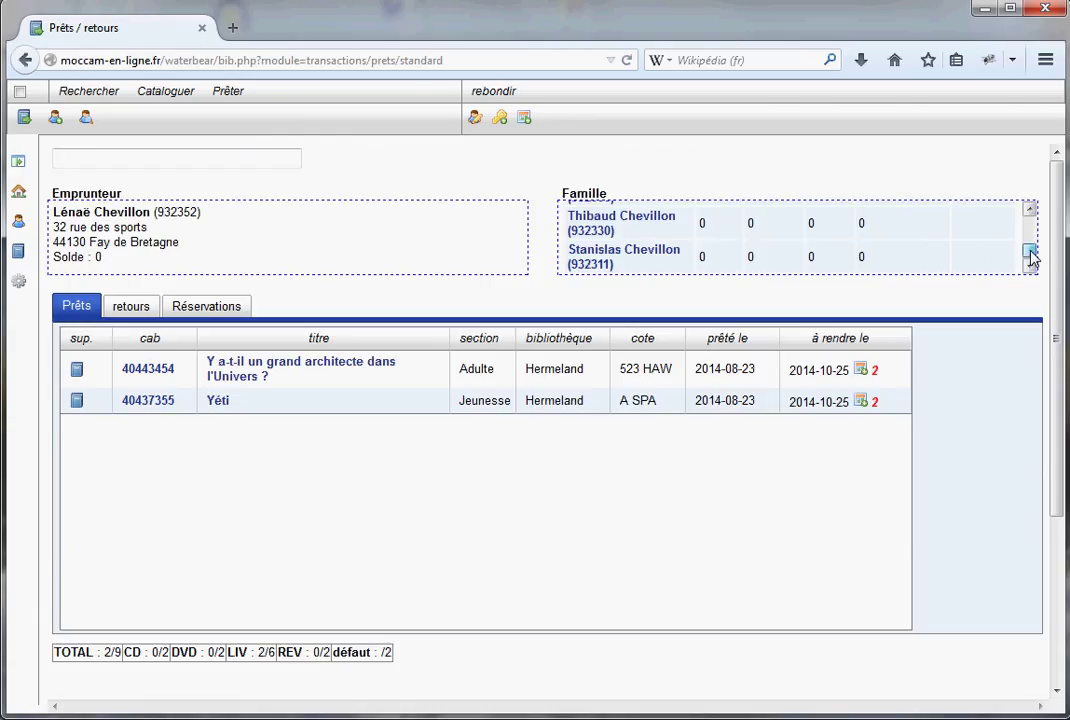
{"action": "left_click_drag", "start_coordinate": [1032, 250], "coordinate": [1032, 220]}
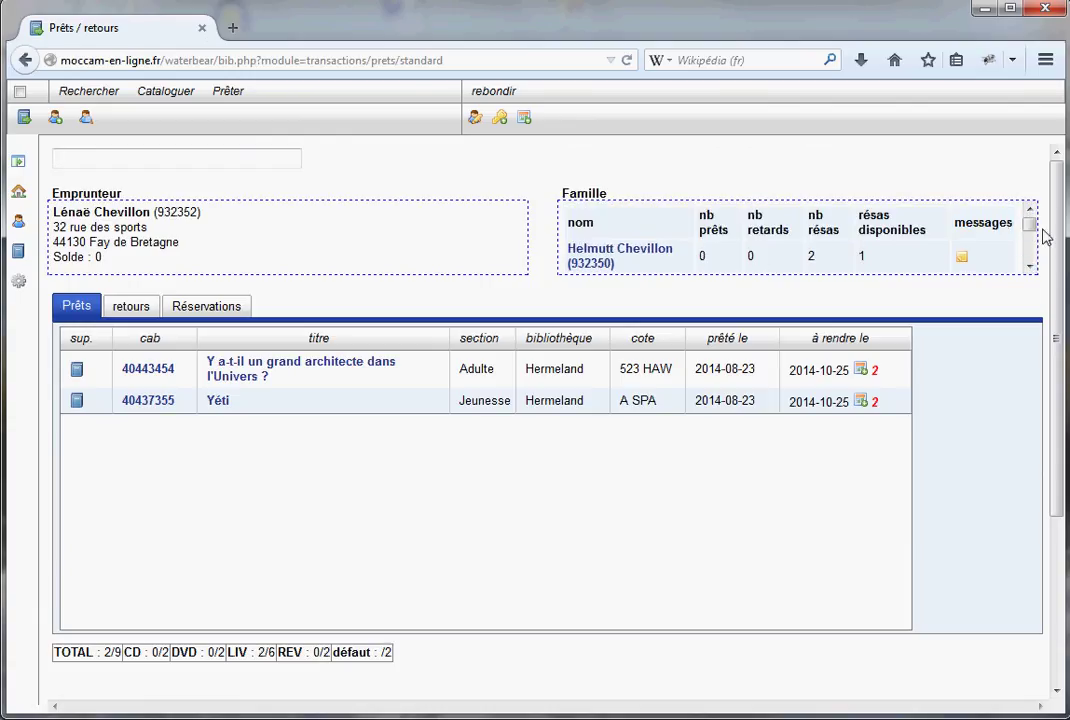
{"action": "left_click", "coordinate": [1030, 267]}
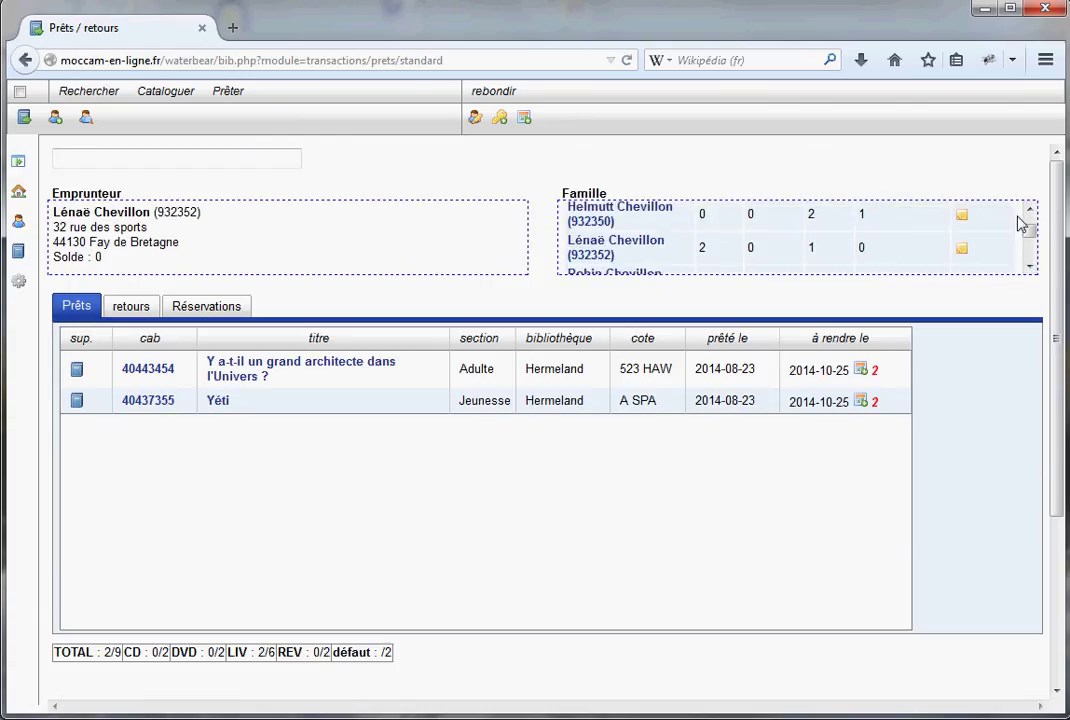
{"action": "left_click", "coordinate": [1030, 209]}
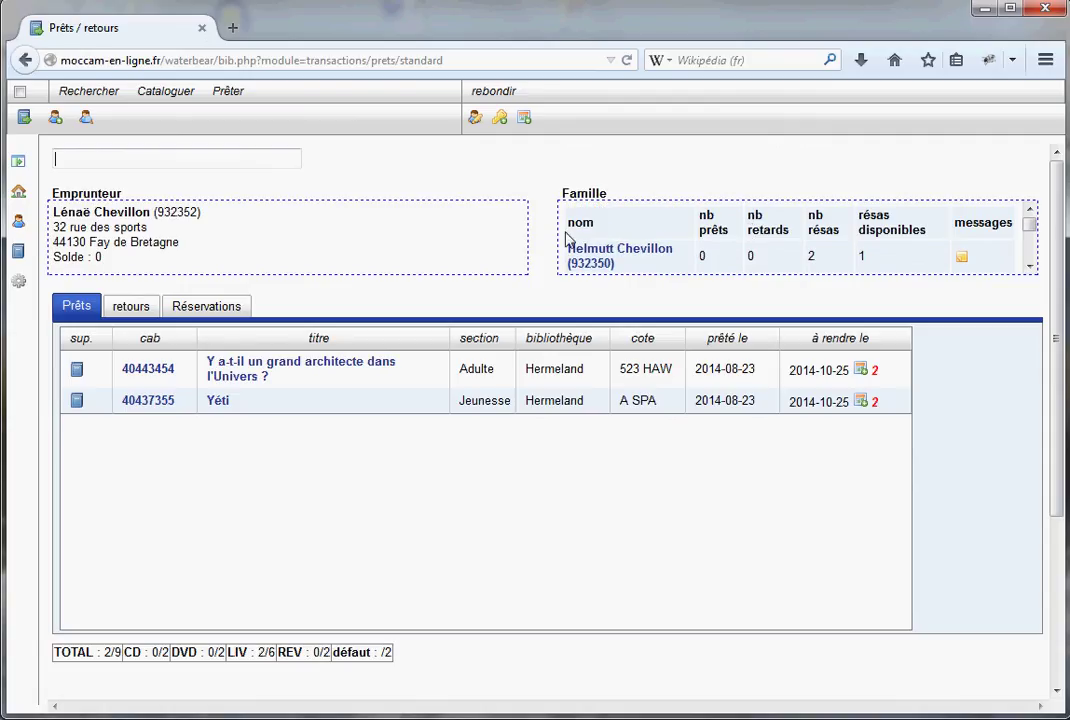
{"action": "left_click", "coordinate": [1030, 268]}
{"action": "left_click", "coordinate": [1030, 268]}
{"action": "left_click", "coordinate": [1030, 268]}
{"action": "left_click", "coordinate": [1030, 268]}
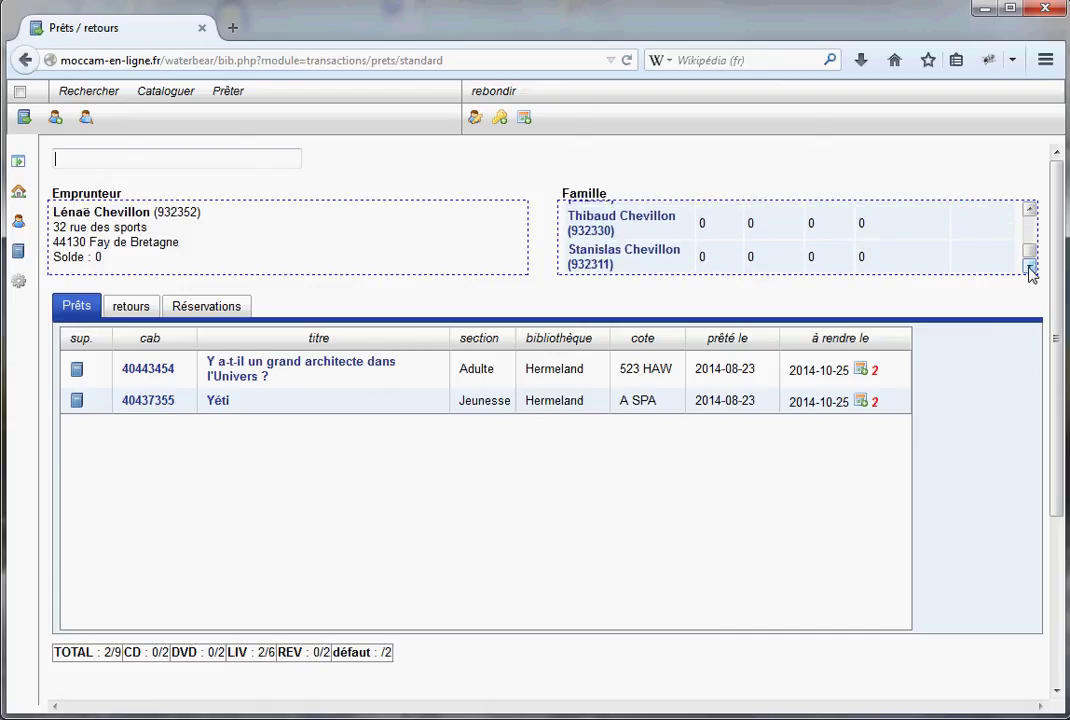
{"action": "left_click", "coordinate": [1030, 209]}
{"action": "left_click", "coordinate": [1030, 209]}
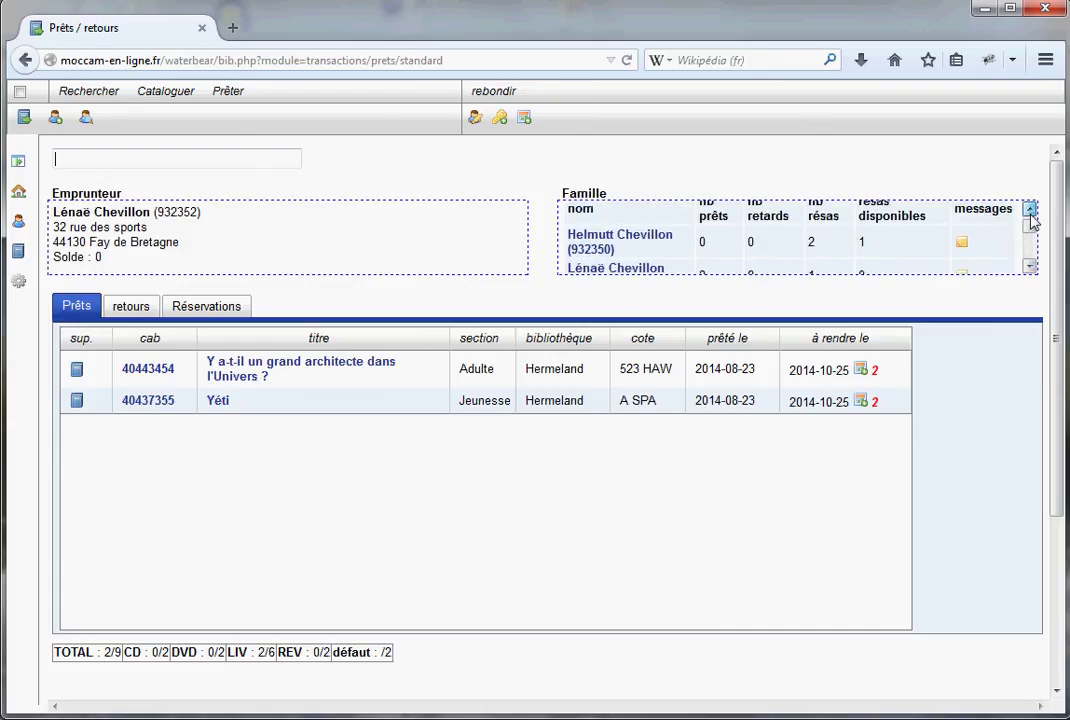
{"action": "left_click", "coordinate": [1030, 209]}
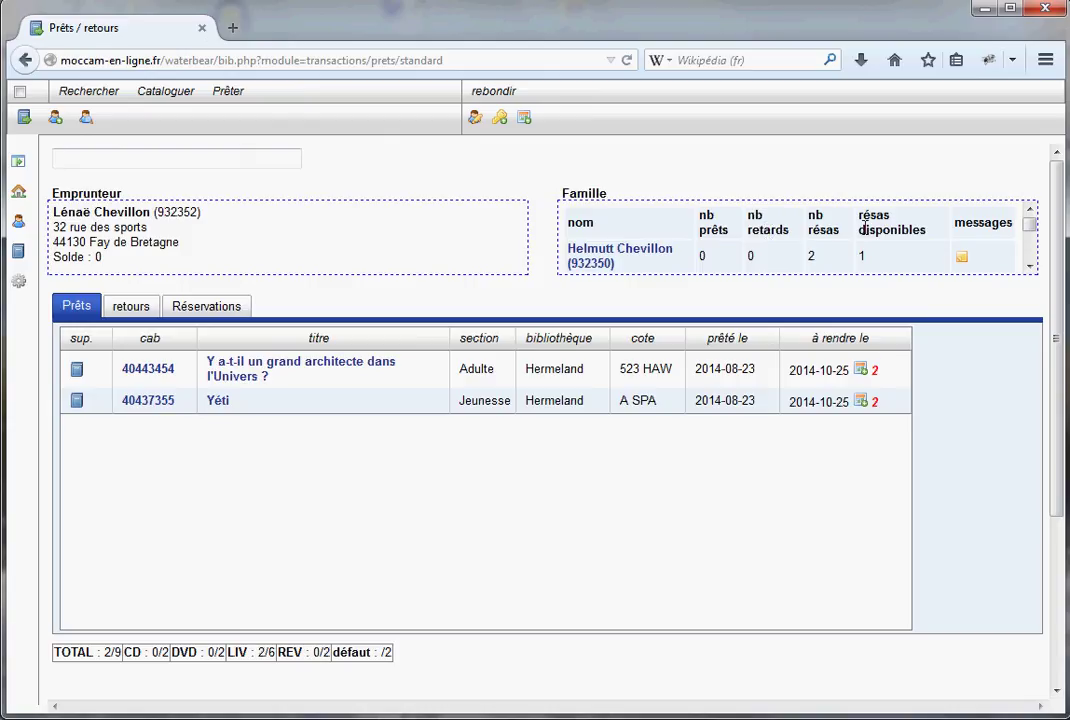
{"action": "left_click", "coordinate": [1030, 266]}
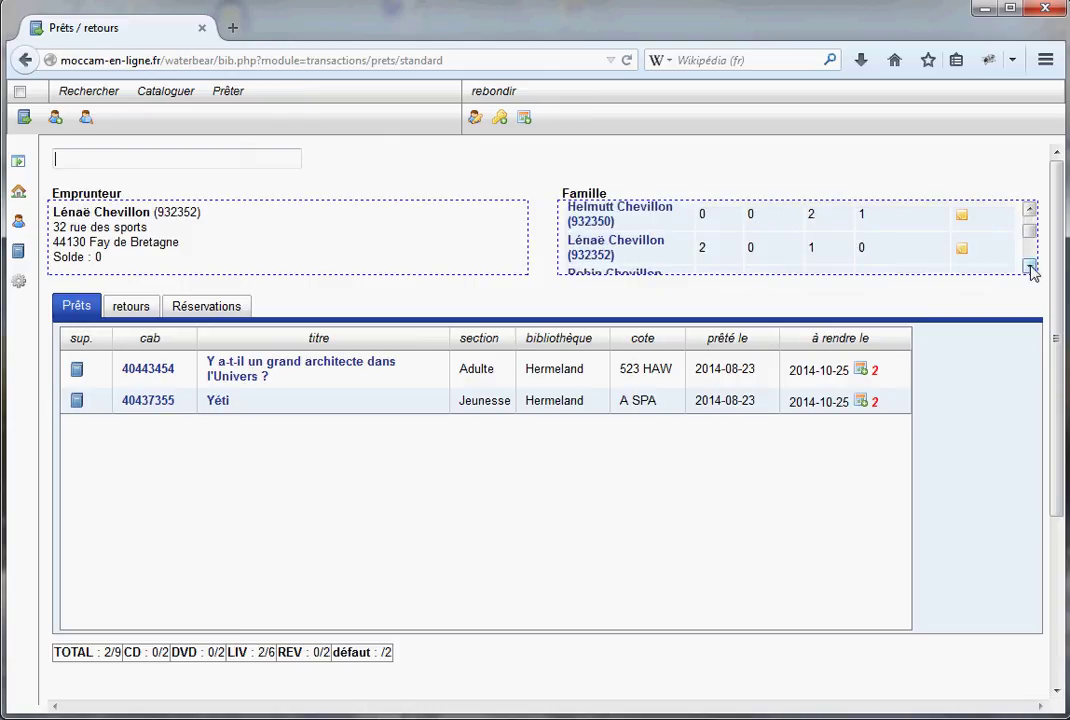
{"action": "left_click", "coordinate": [1030, 210]}
{"action": "left_click", "coordinate": [1030, 210]}
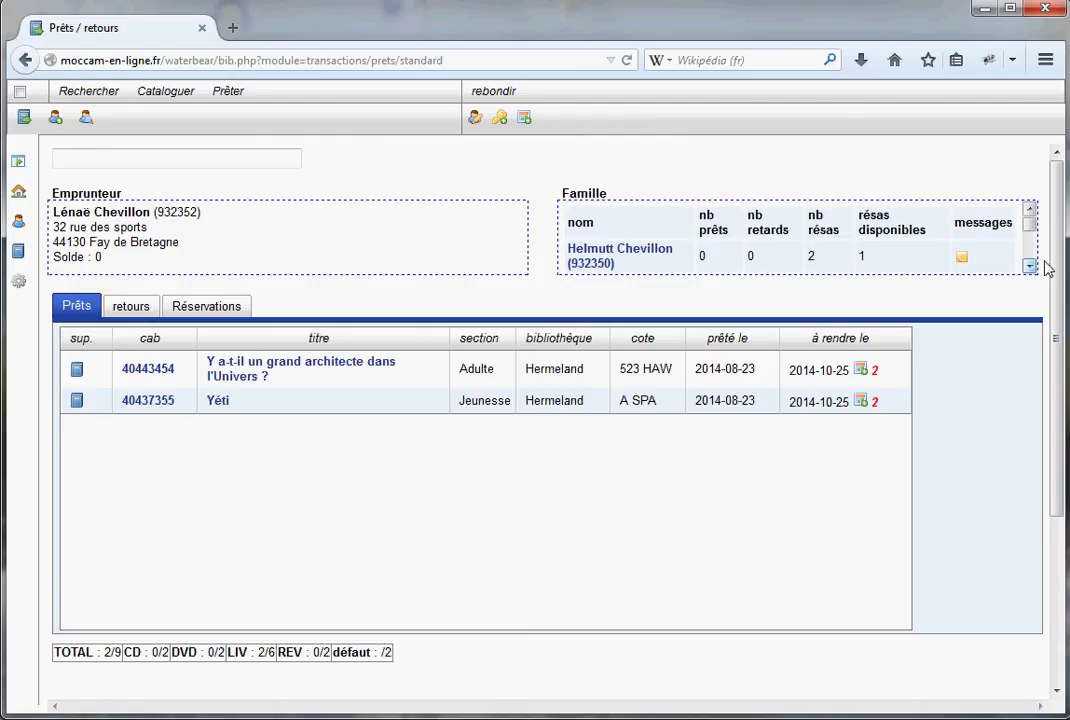
{"action": "left_click", "coordinate": [1030, 266]}
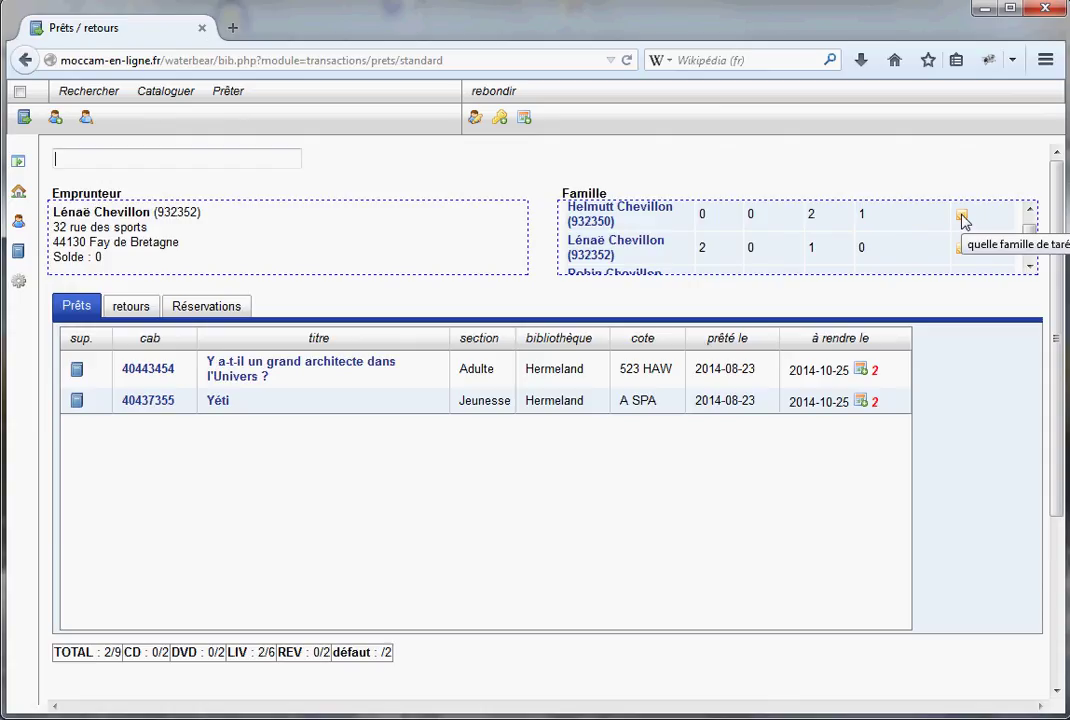
{"action": "scroll", "coordinate": [1032, 245], "scroll_direction": "down", "scroll_amount": 2}
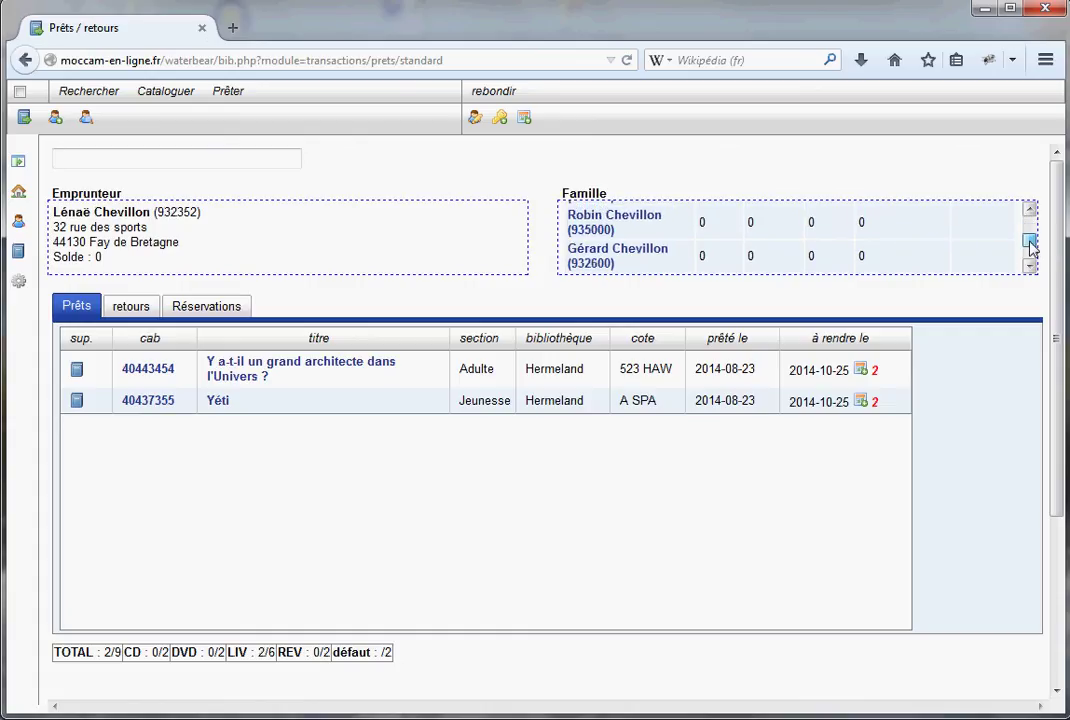
{"action": "scroll", "coordinate": [1032, 251], "scroll_direction": "down", "scroll_amount": 1}
{"action": "left_click_drag", "start_coordinate": [1032, 251], "coordinate": [1037, 208]}
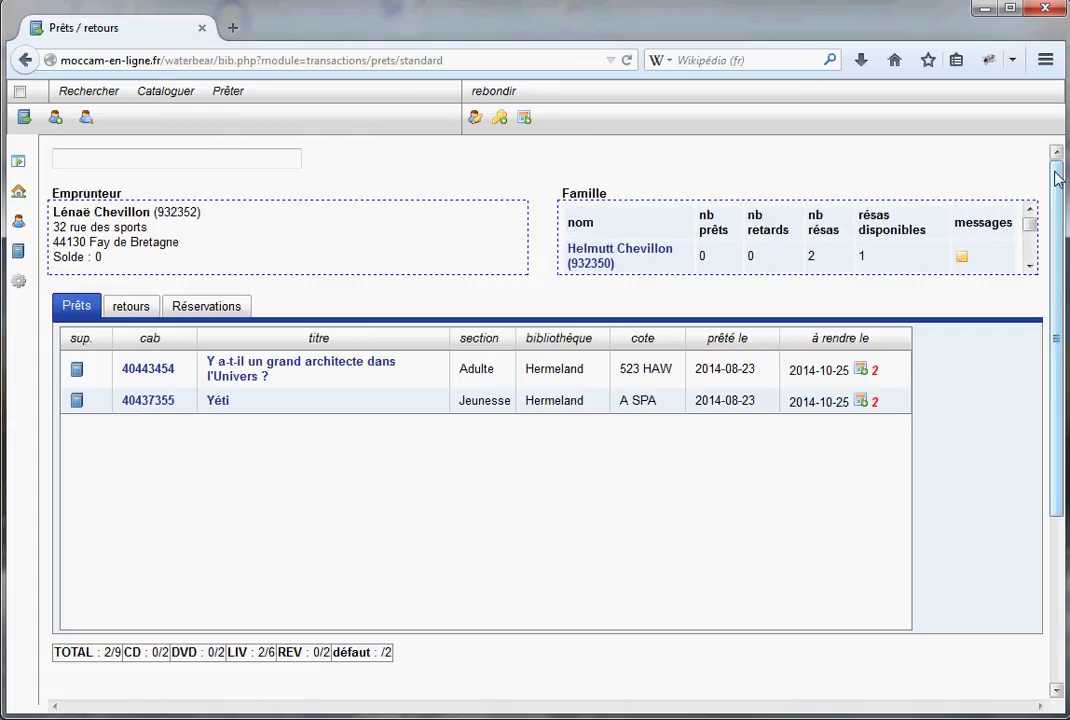
{"action": "left_click", "coordinate": [1030, 267]}
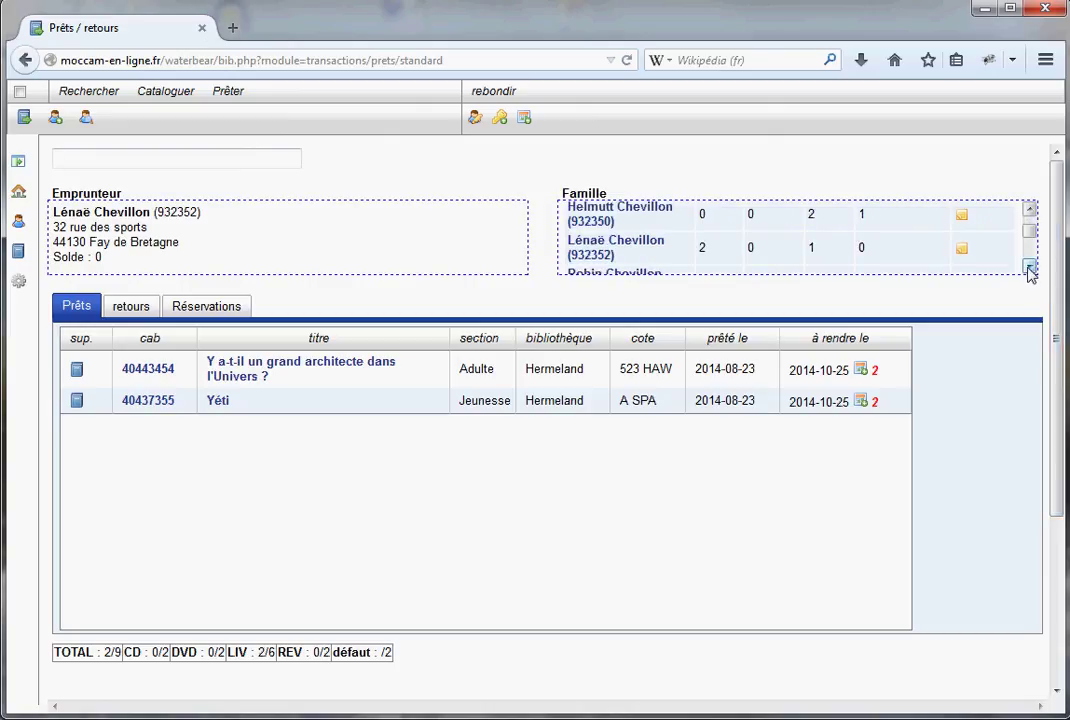
{"action": "left_click", "coordinate": [1030, 214]}
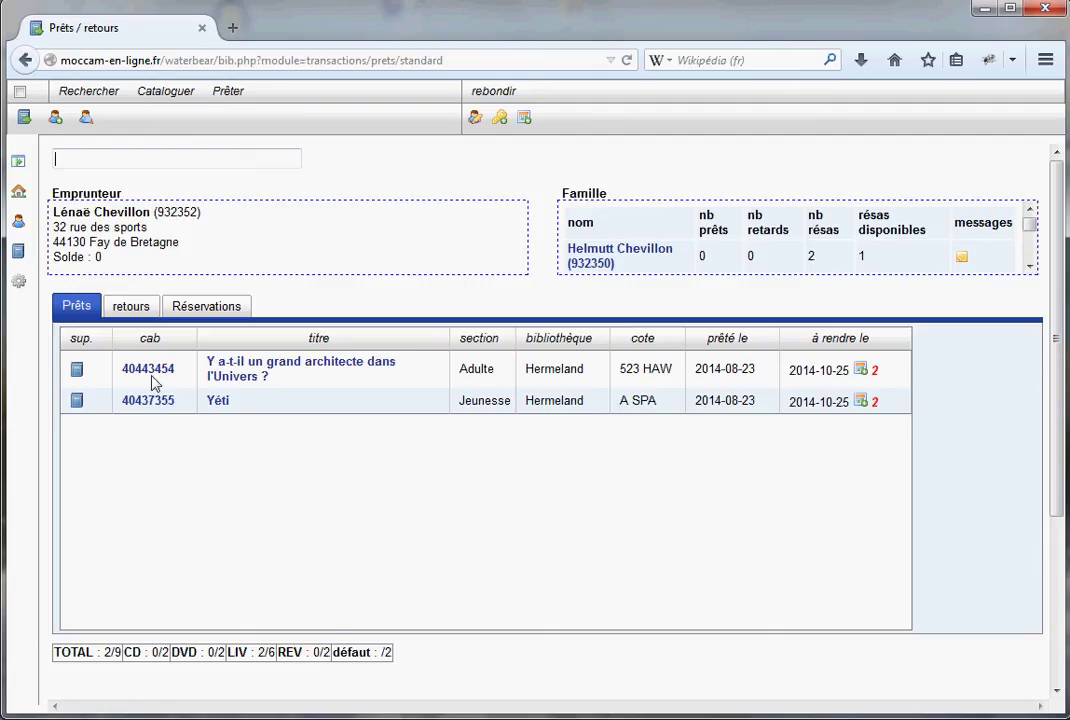
{"action": "left_click", "coordinate": [129, 307]}
{"action": "left_click", "coordinate": [196, 314]}
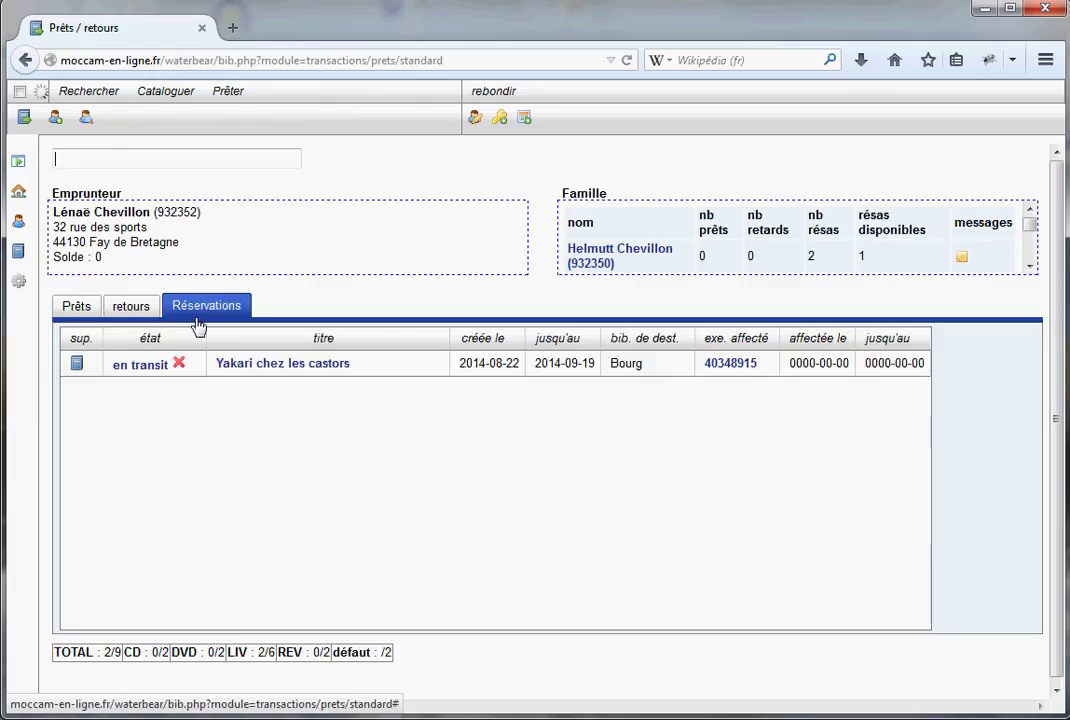
{"action": "left_click", "coordinate": [80, 308]}
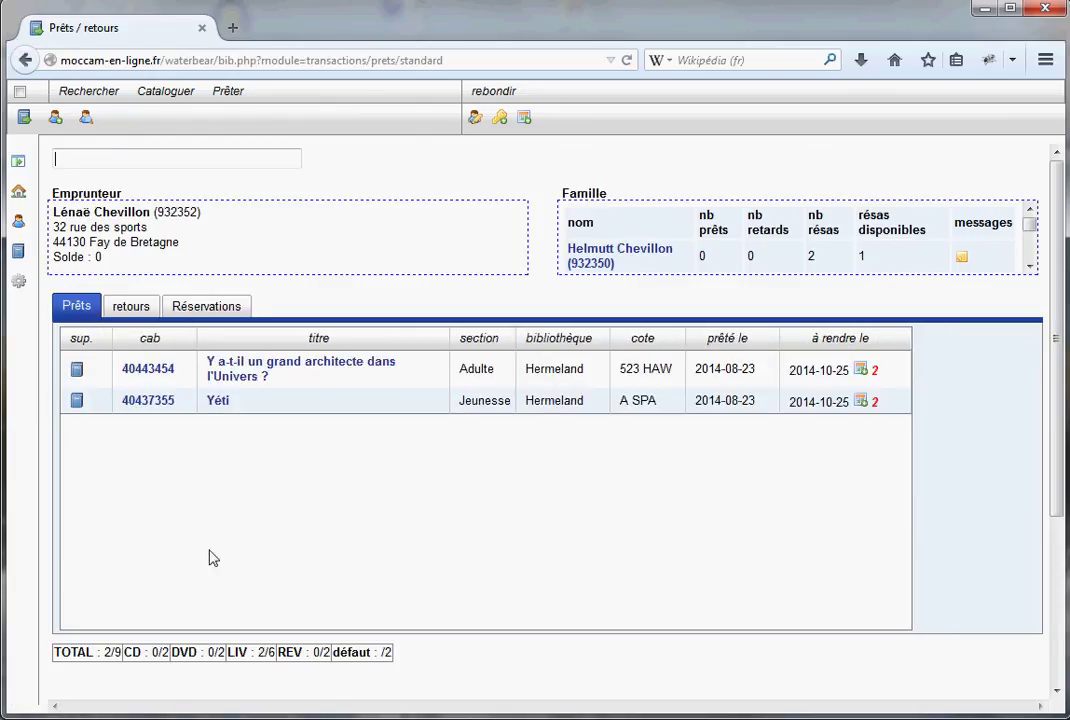
{"action": "left_click", "coordinate": [149, 312]}
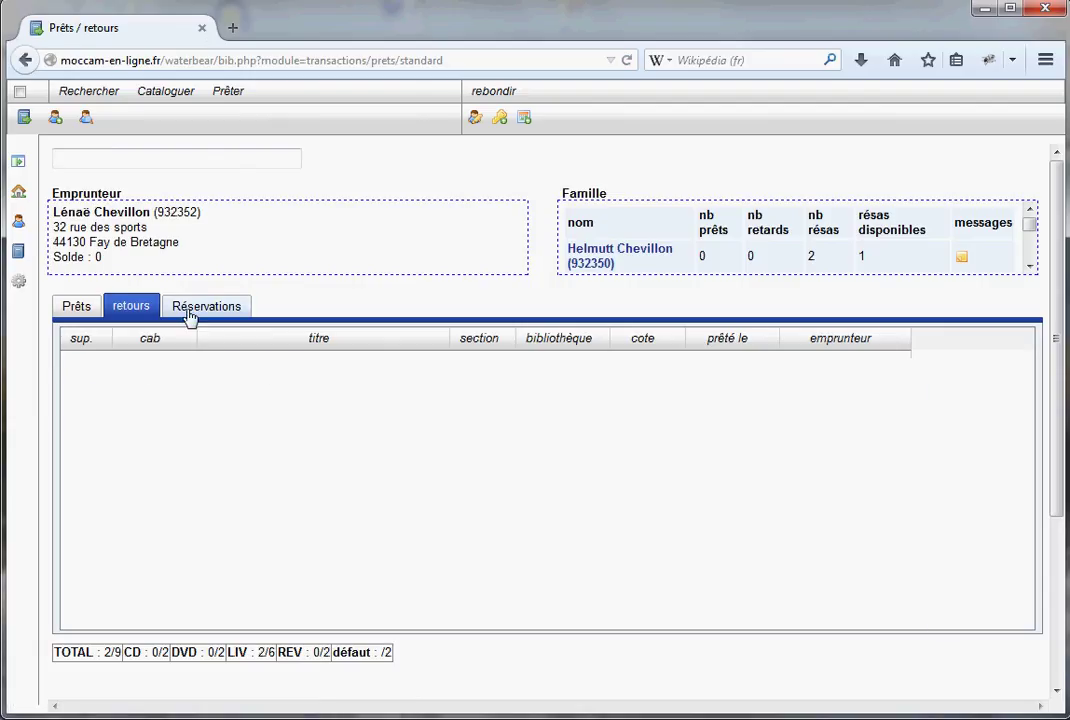
{"action": "left_click", "coordinate": [200, 308]}
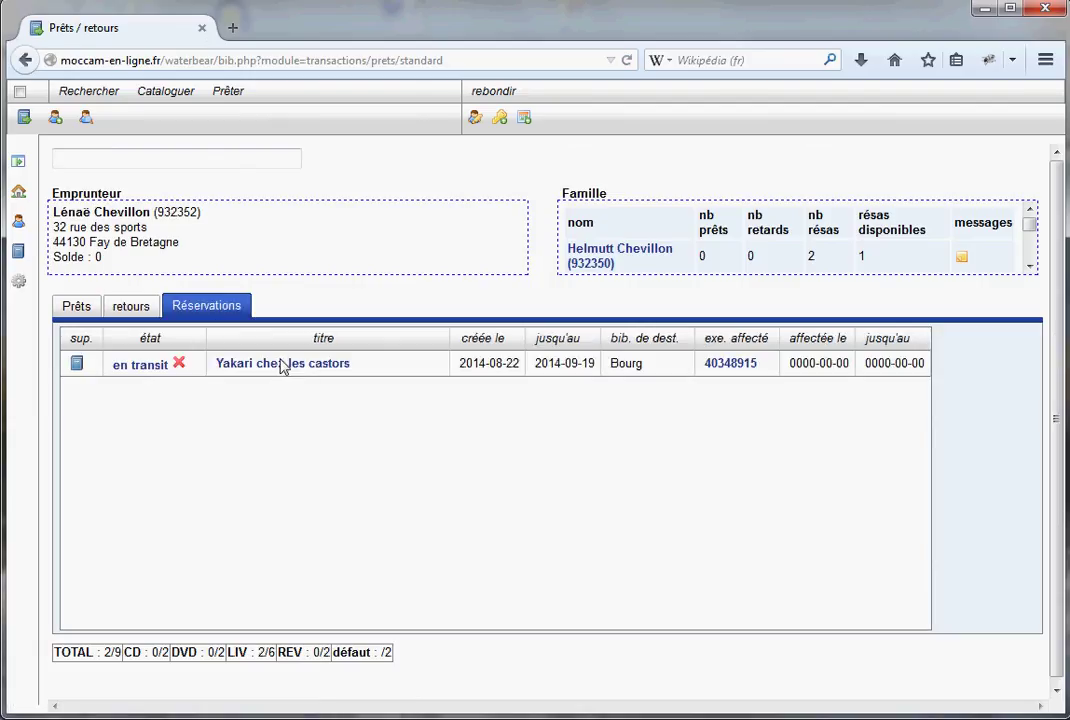
{"action": "left_click", "coordinate": [84, 311]}
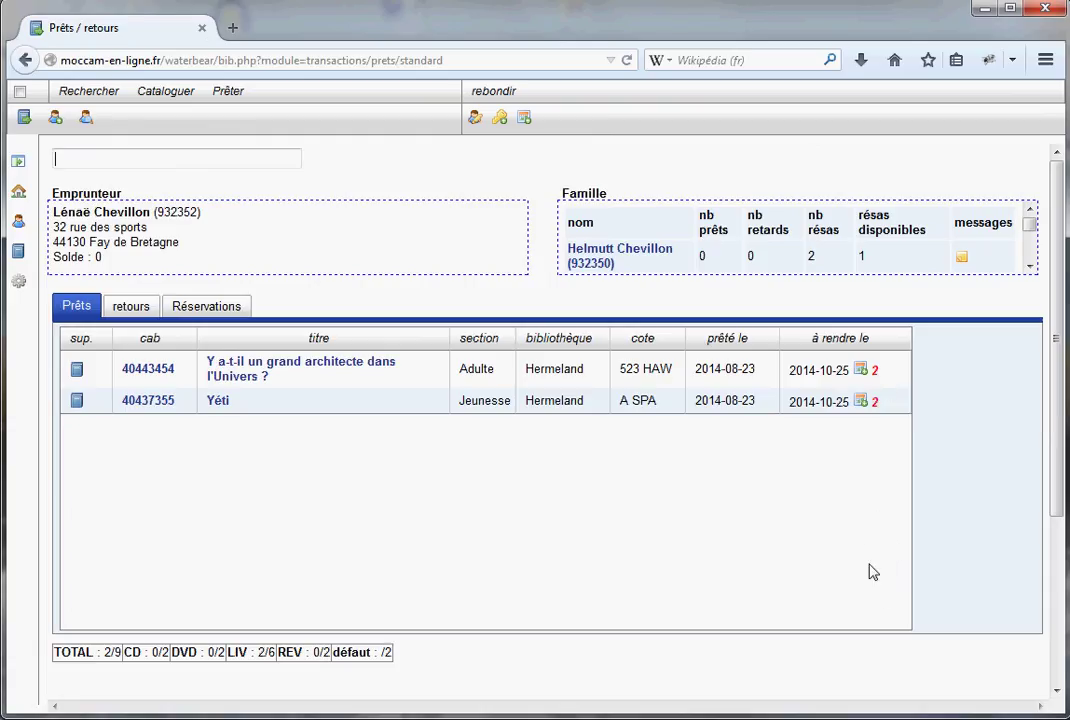
Renew 'Y a-t-il un grand architecte dans l'Univers ?' to 2014-11-14, then check loan totals and due date
{"action": "left_click", "coordinate": [861, 371]}
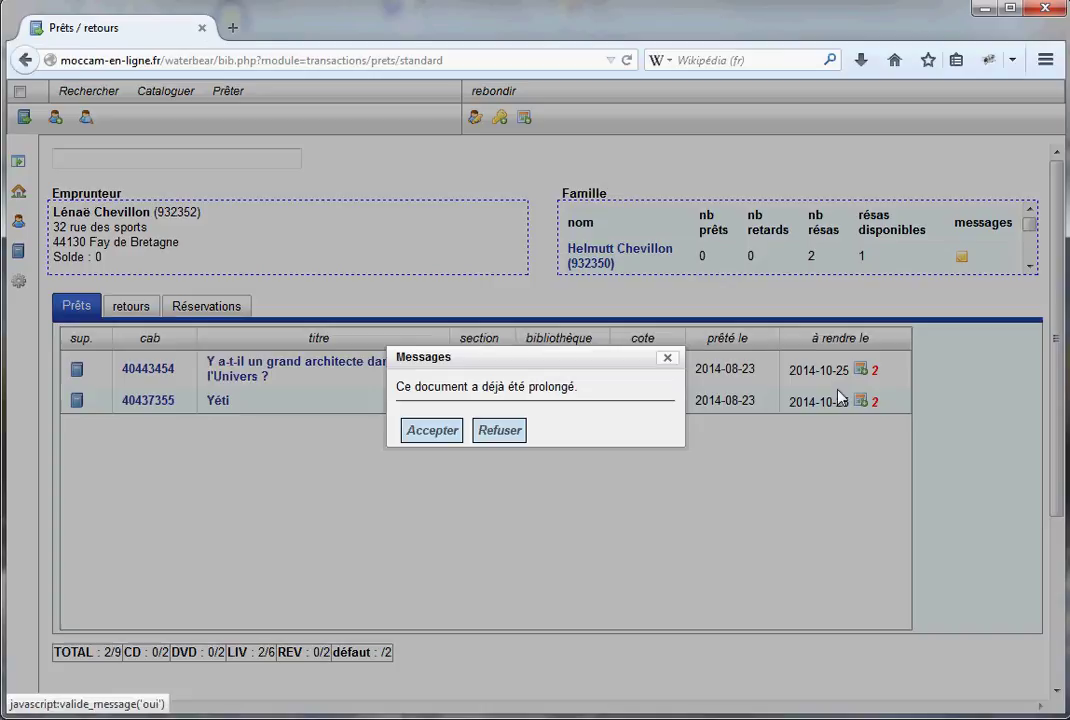
{"action": "left_click", "coordinate": [433, 432]}
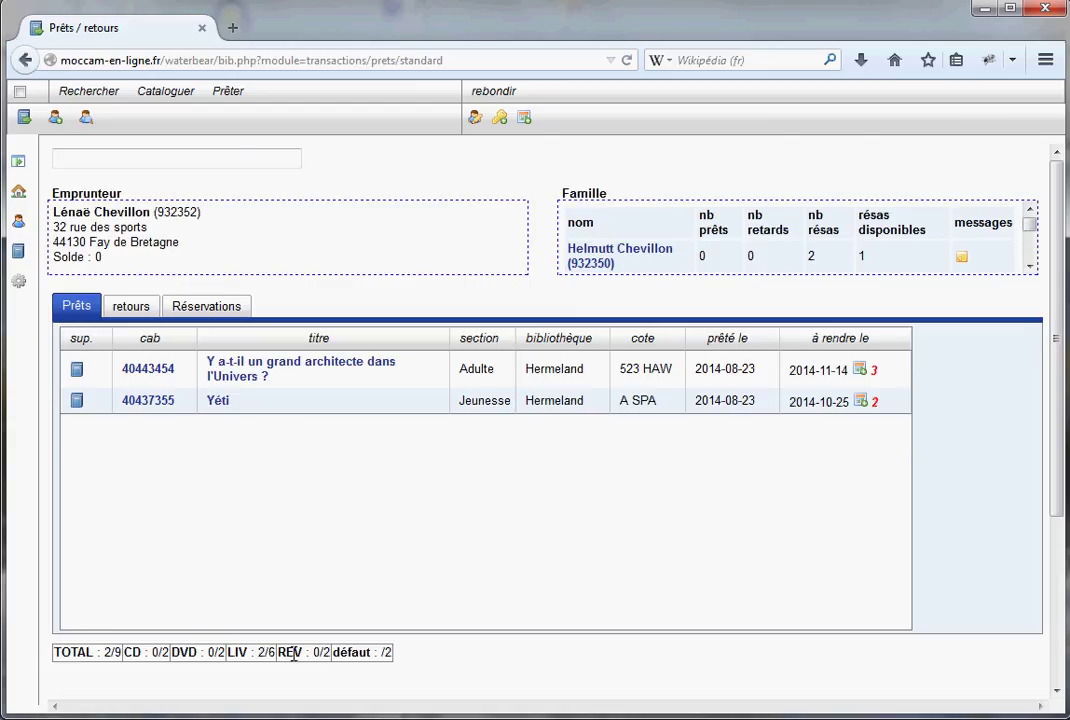
{"action": "left_click_drag", "start_coordinate": [102, 652], "coordinate": [112, 651]}
{"action": "left_click", "coordinate": [118, 654]}
{"action": "double_click", "coordinate": [265, 651]}
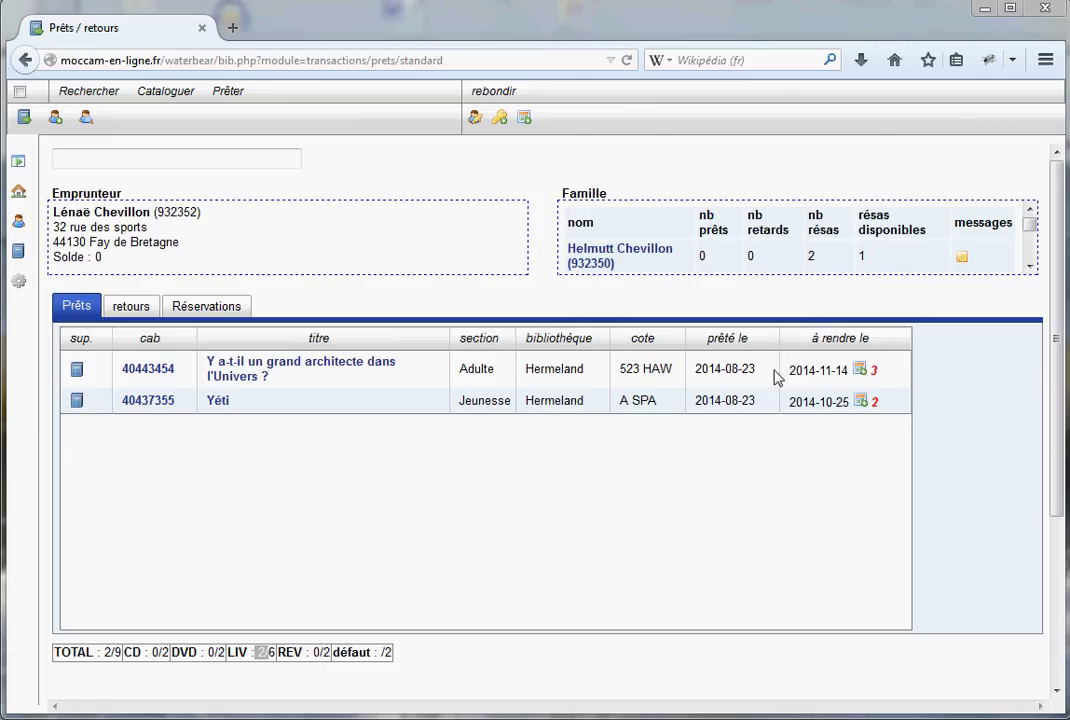
{"action": "left_click_drag", "start_coordinate": [789, 372], "coordinate": [848, 372]}
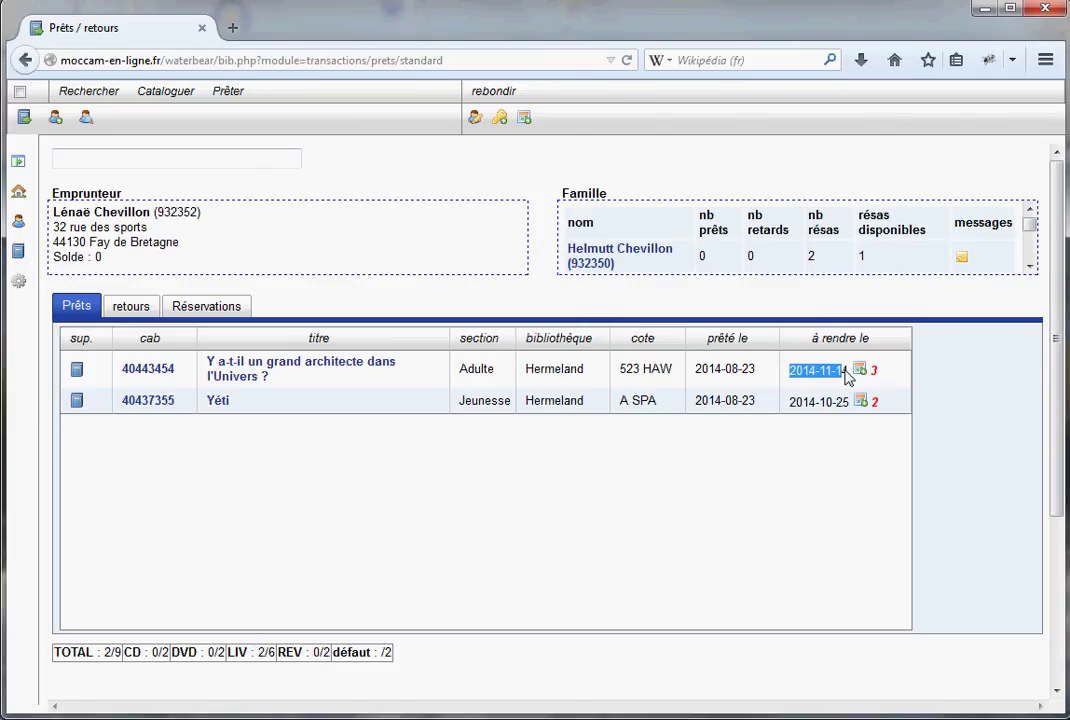
{"action": "left_click", "coordinate": [805, 370]}
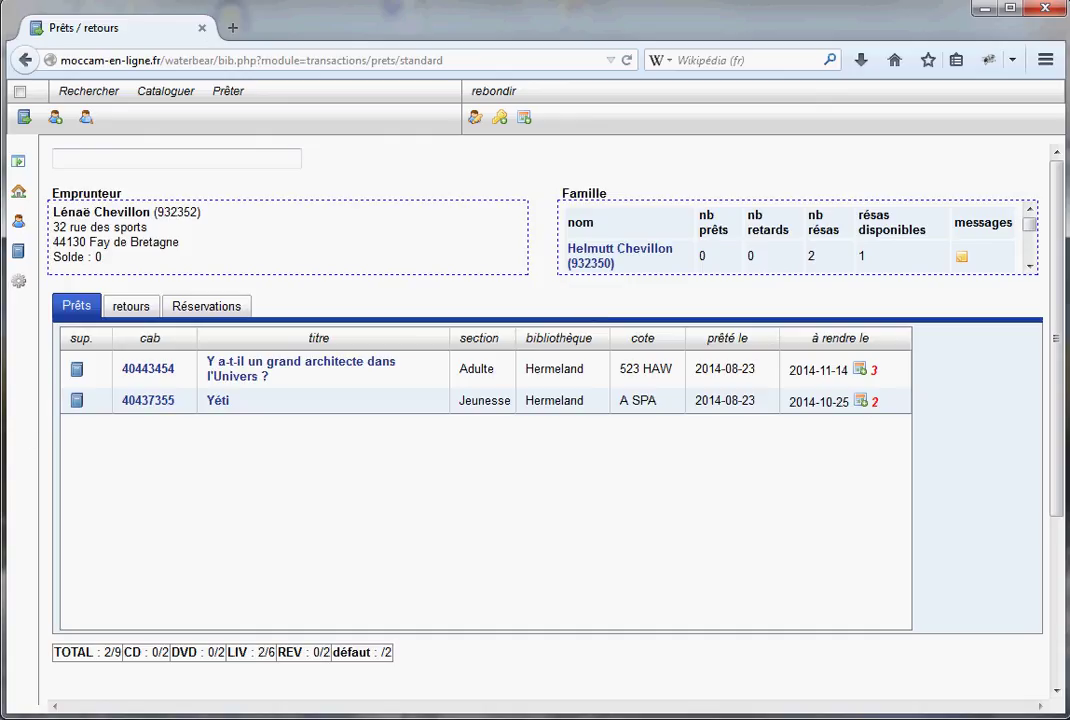
Load another borrower with no current loans (TOTAL 0/9) and dismiss their message
{"action": "left_click", "coordinate": [87, 161]}
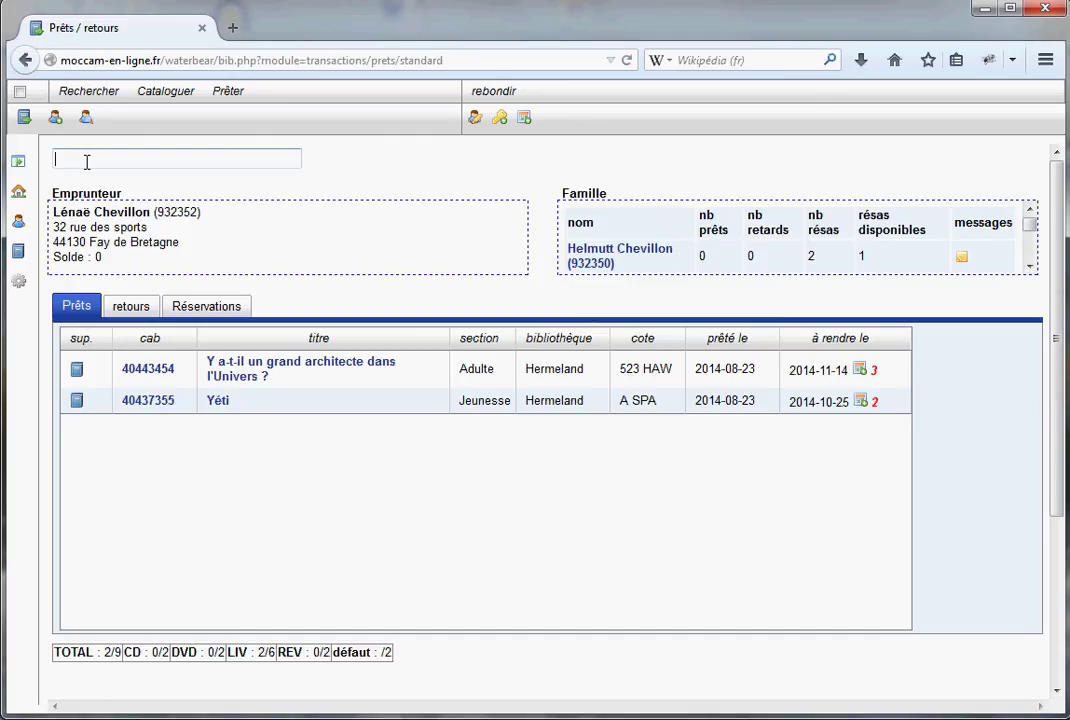
{"action": "type", "text": "dura"}
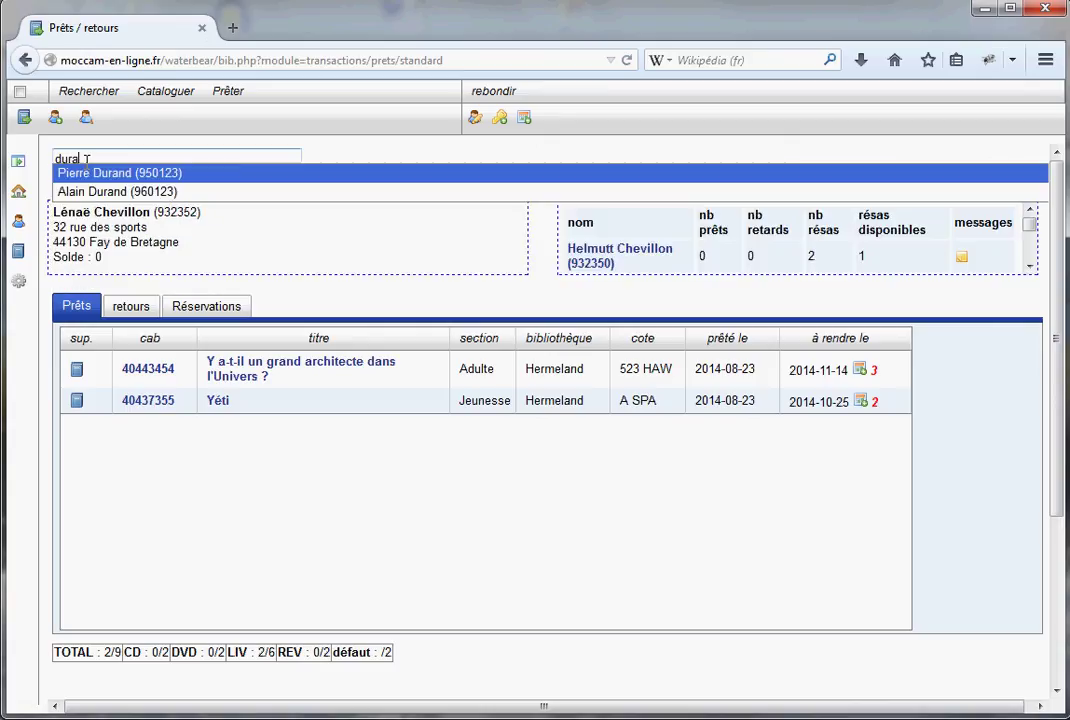
{"action": "key", "text": "Return"}
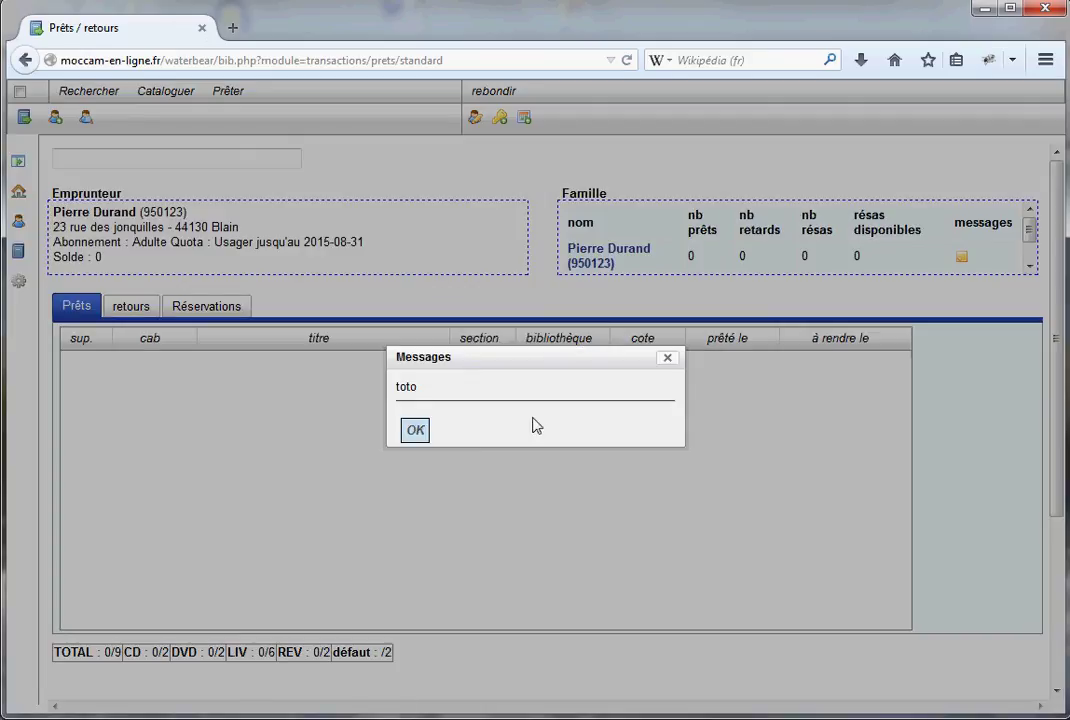
{"action": "left_click", "coordinate": [415, 430]}
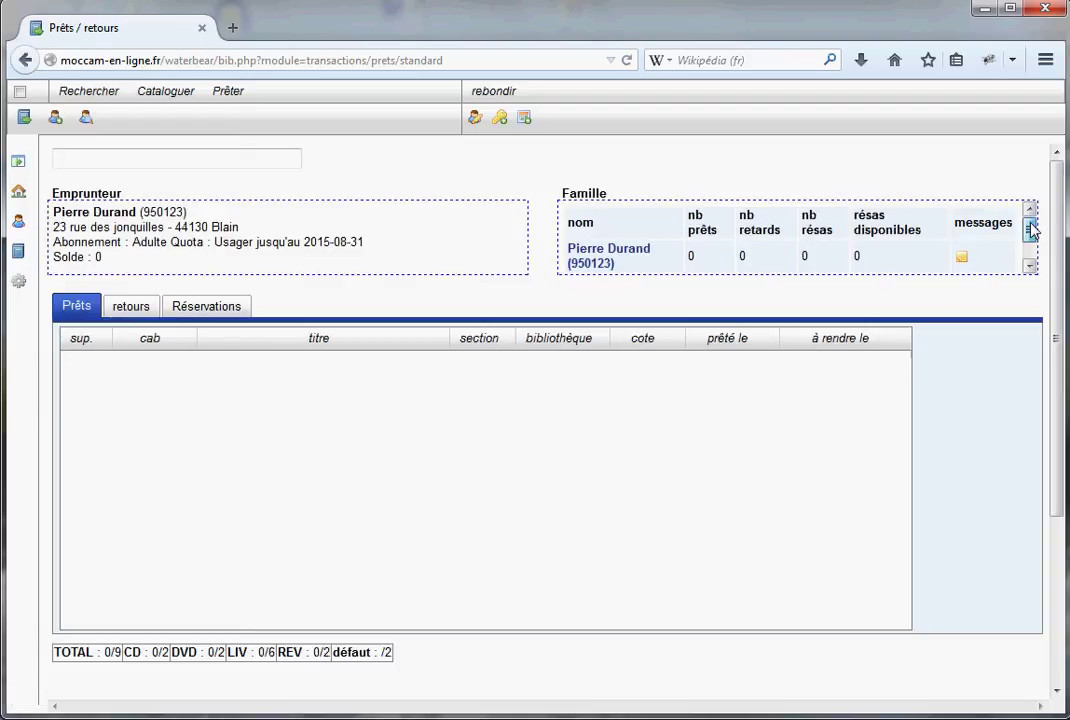
{"action": "mouse_move", "coordinate": [1031, 230]}
{"action": "left_mouse_down"}
{"action": "mouse_move", "coordinate": [1036, 260]}
{"action": "mouse_move", "coordinate": [1032, 232]}
{"action": "left_mouse_up"}
{"action": "left_click", "coordinate": [81, 159]}
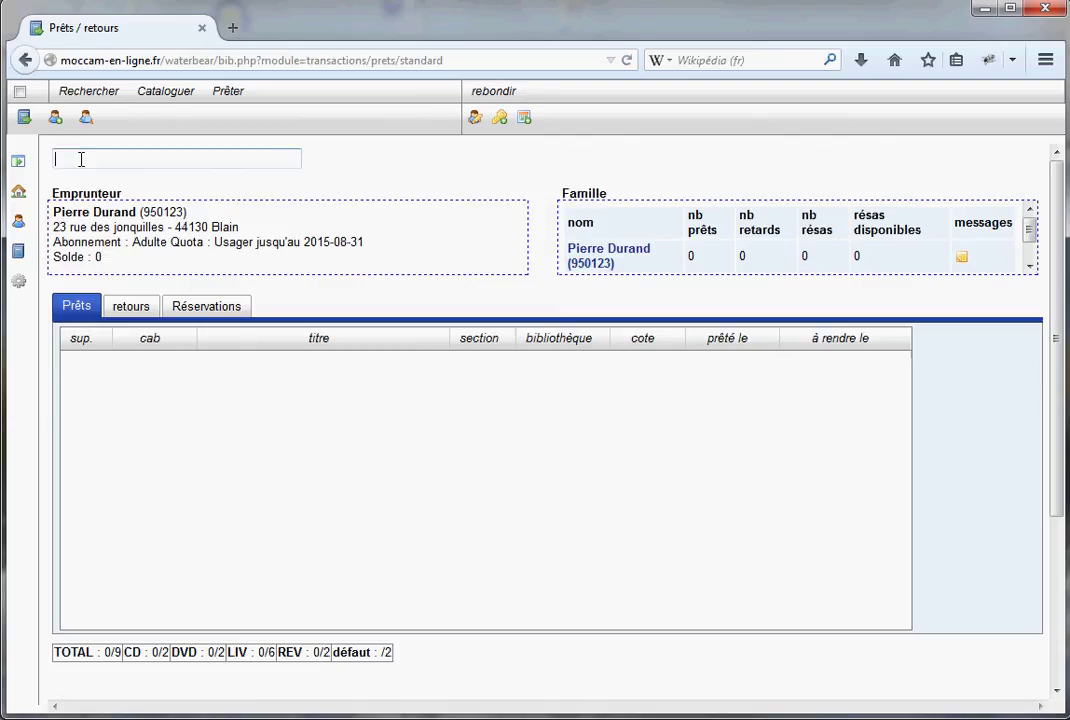
Load the other family head, dismiss the available-reservations message, and browse the Famille panel
{"action": "type", "text": "che"}
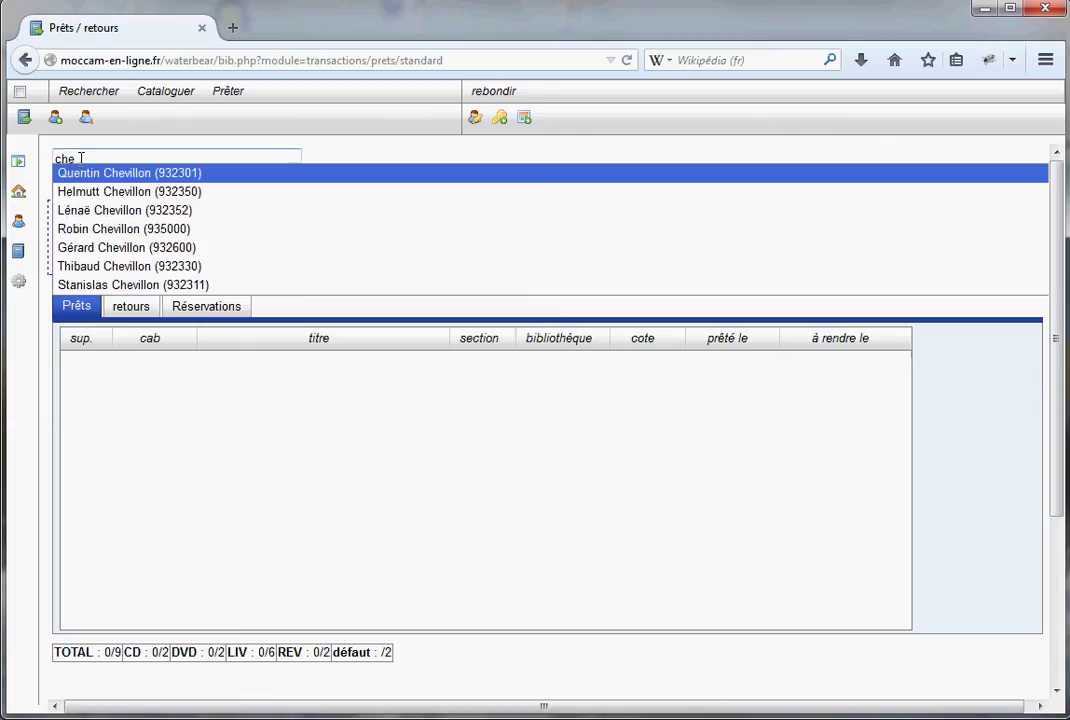
{"action": "left_click", "coordinate": [100, 192]}
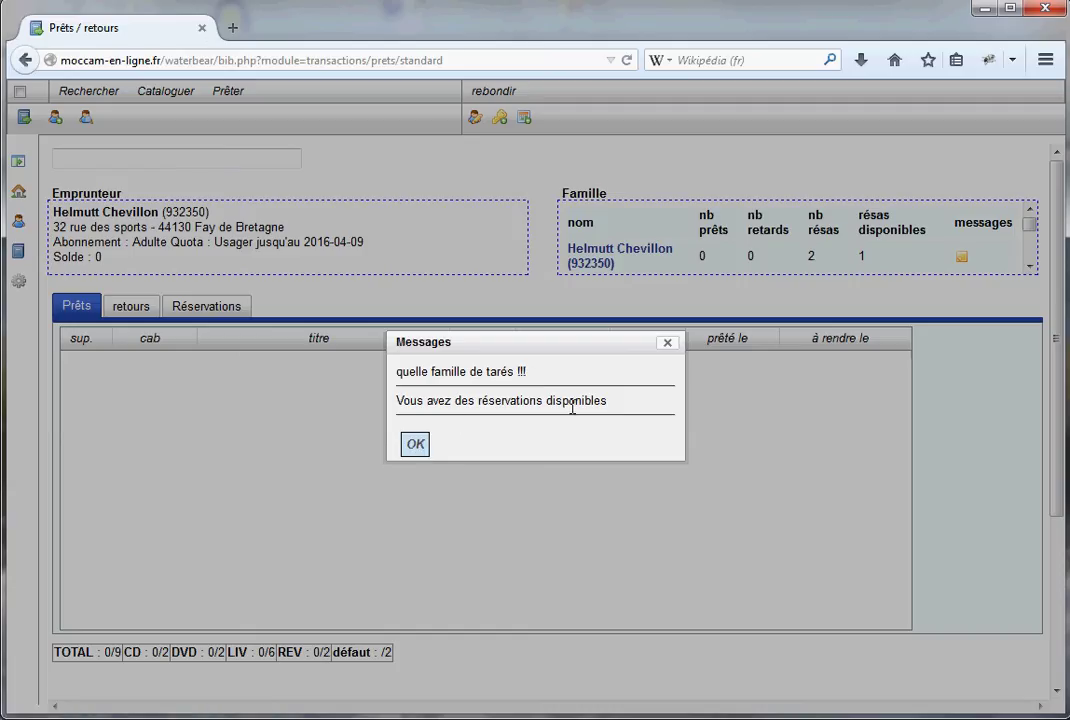
{"action": "left_click", "coordinate": [416, 444]}
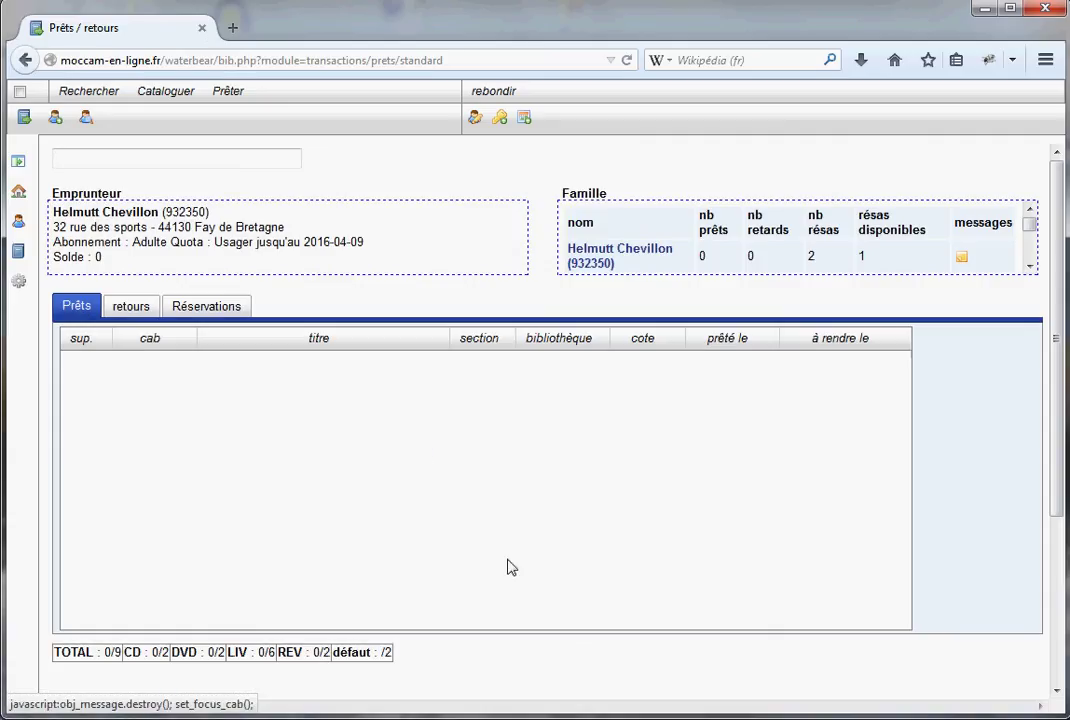
{"action": "mouse_move", "coordinate": [1032, 227]}
{"action": "left_mouse_down"}
{"action": "mouse_move", "coordinate": [1034, 258]}
{"action": "mouse_move", "coordinate": [1033, 228]}
{"action": "left_mouse_up"}
{"action": "left_click", "coordinate": [1029, 268]}
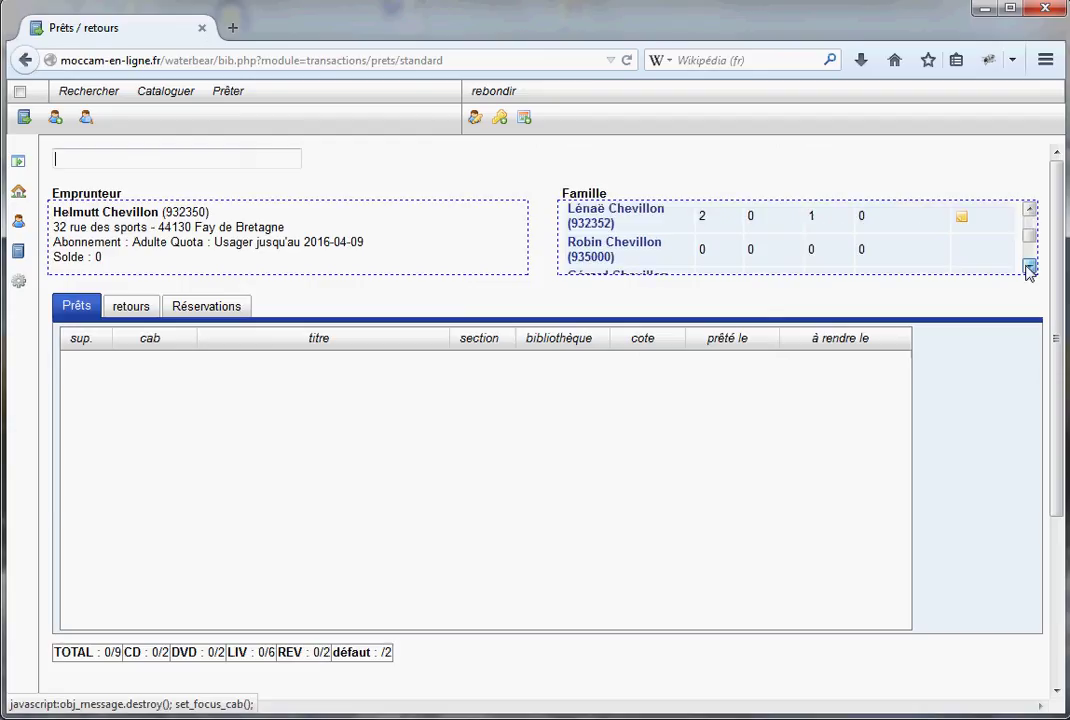
{"action": "left_click", "coordinate": [1029, 268]}
{"action": "left_click", "coordinate": [1031, 211]}
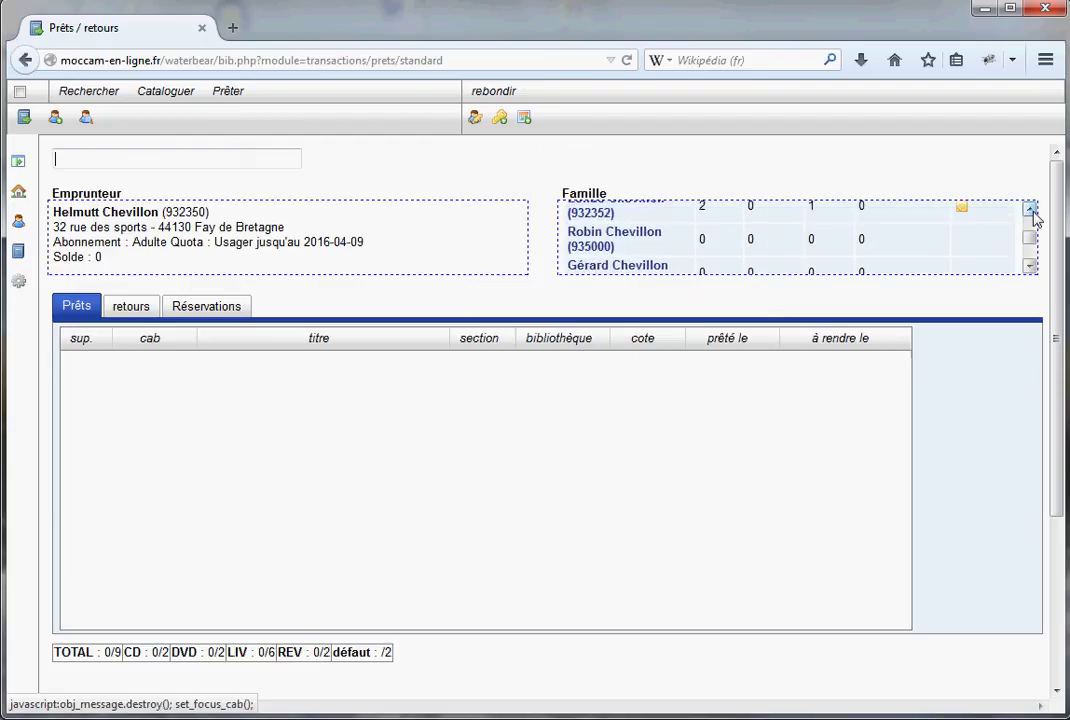
{"action": "left_click", "coordinate": [1031, 211]}
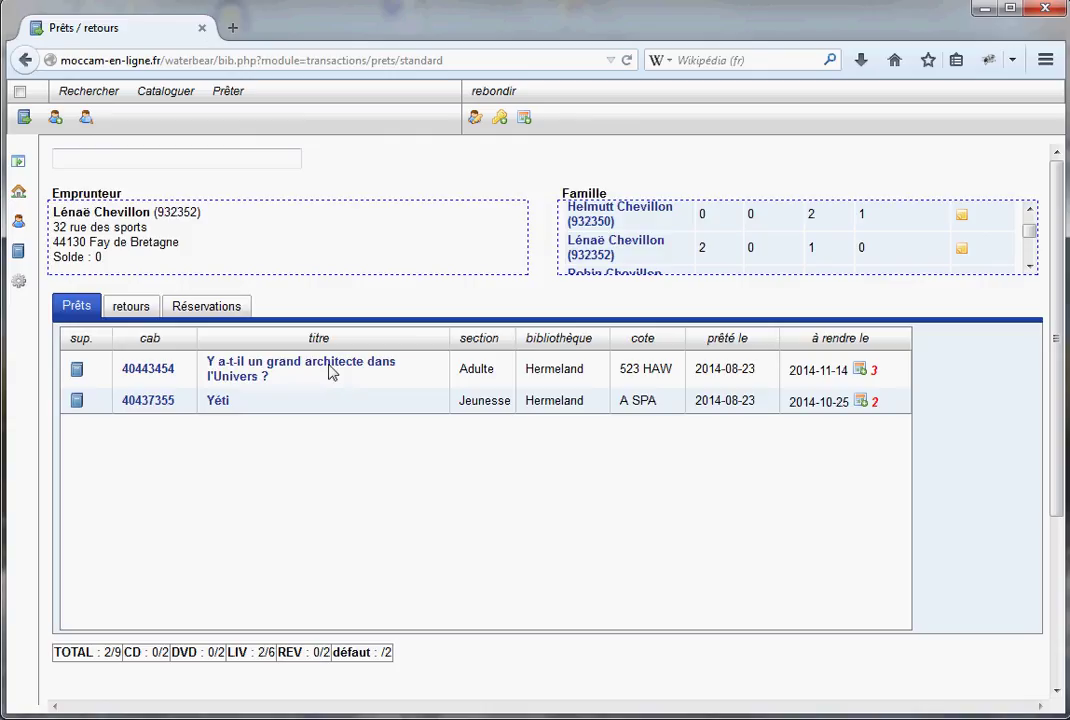
Open the cataloguing record of 'Y a-t-il un grand architecte dans l'Univers ?' and close it again
{"action": "left_click", "coordinate": [248, 368]}
{"action": "left_click", "coordinate": [228, 368]}
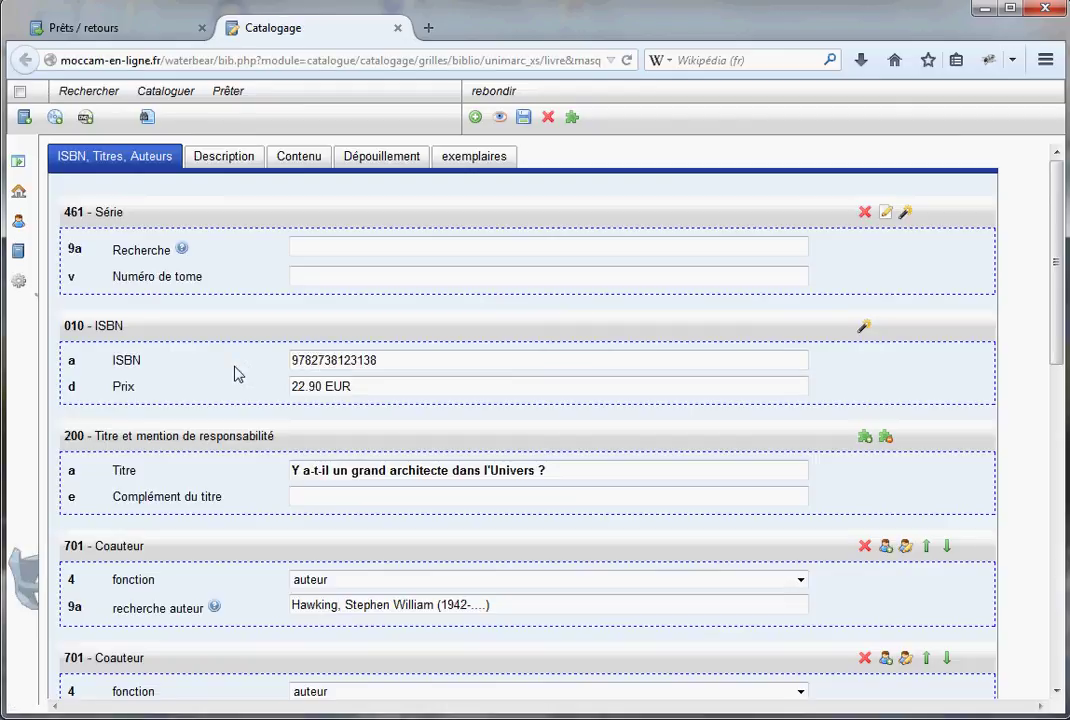
{"action": "scroll", "coordinate": [300, 385], "scroll_direction": "down", "scroll_amount": 2}
{"action": "scroll", "coordinate": [370, 394], "scroll_direction": "up", "scroll_amount": 2}
{"action": "left_click", "coordinate": [397, 28]}
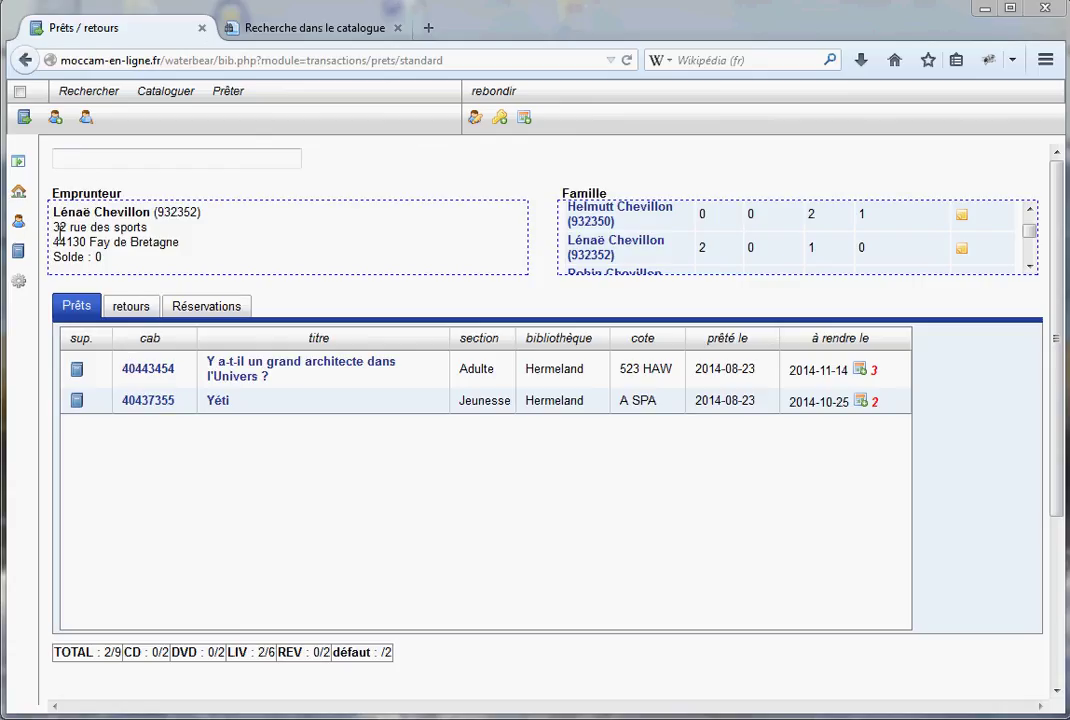
Lend Benny Griessel, 90 films cultes and A bord du Titanic, then load the family member's card
{"action": "left_click", "coordinate": [86, 158]}
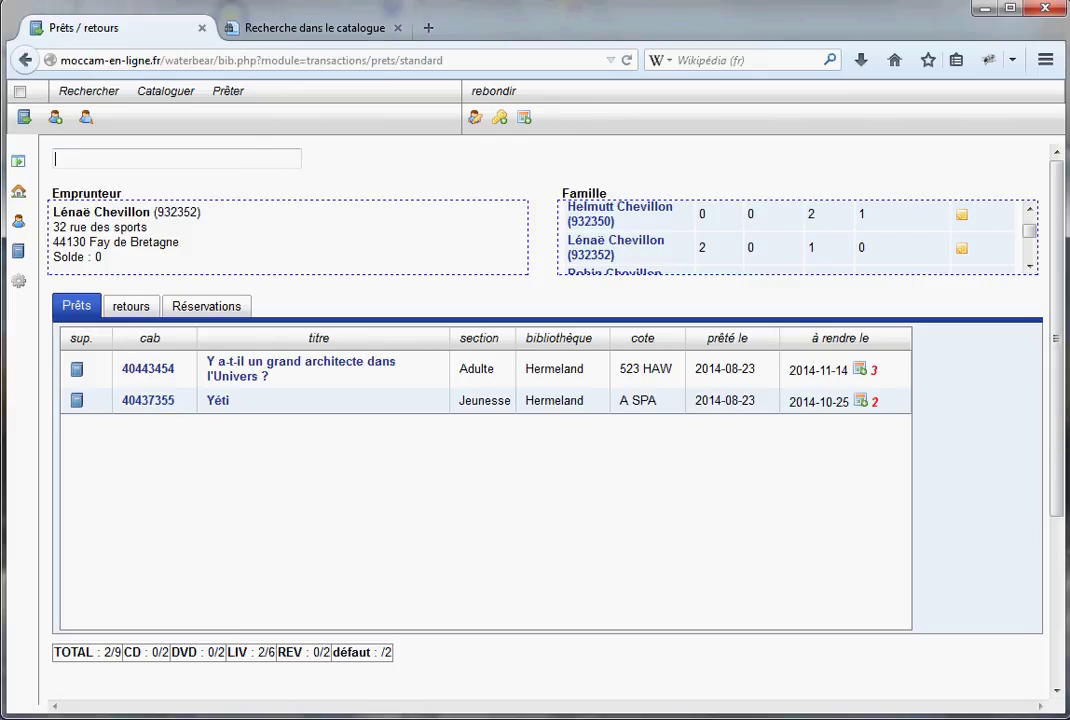
{"action": "type", "text": "40506978"}
{"action": "key", "text": "Return"}
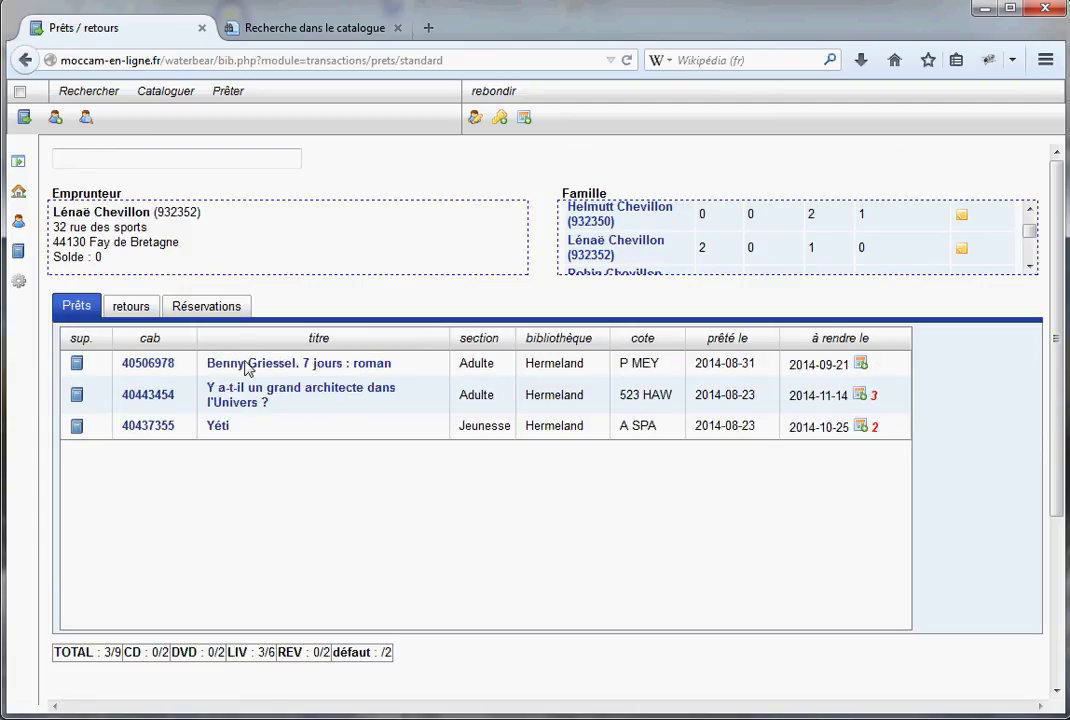
{"action": "left_click", "coordinate": [78, 159]}
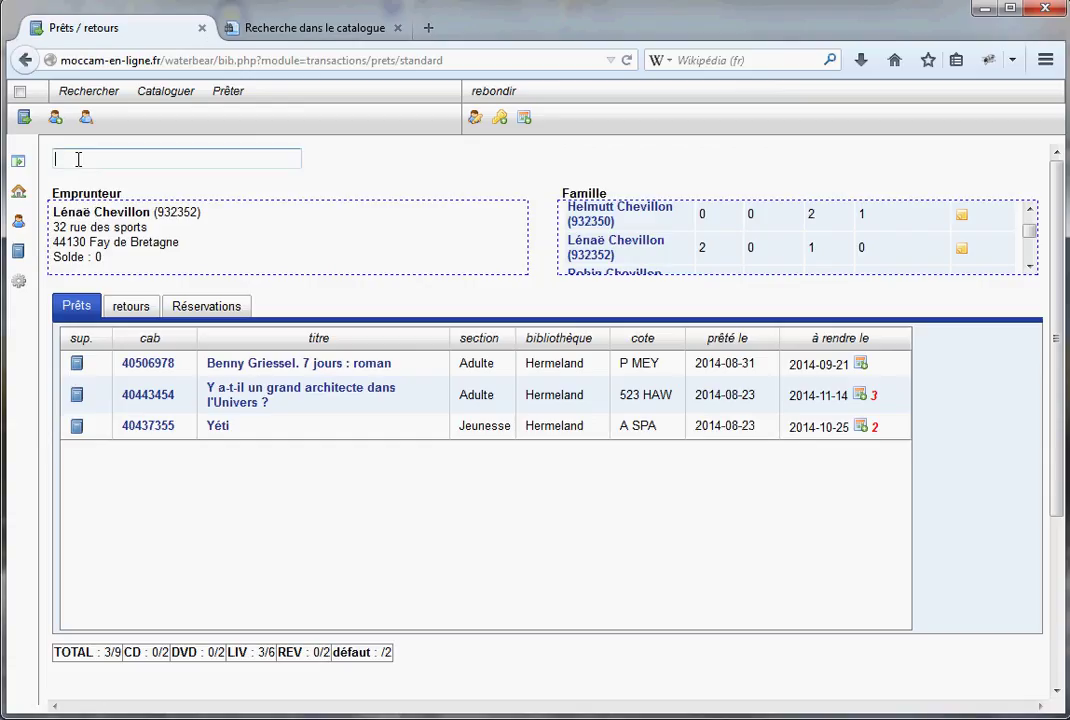
{"action": "type", "text": "404"}
{"action": "type", "text": "2"}
{"action": "type", "text": "4810"}
{"action": "key", "text": "Return"}
{"action": "type", "text": "40"}
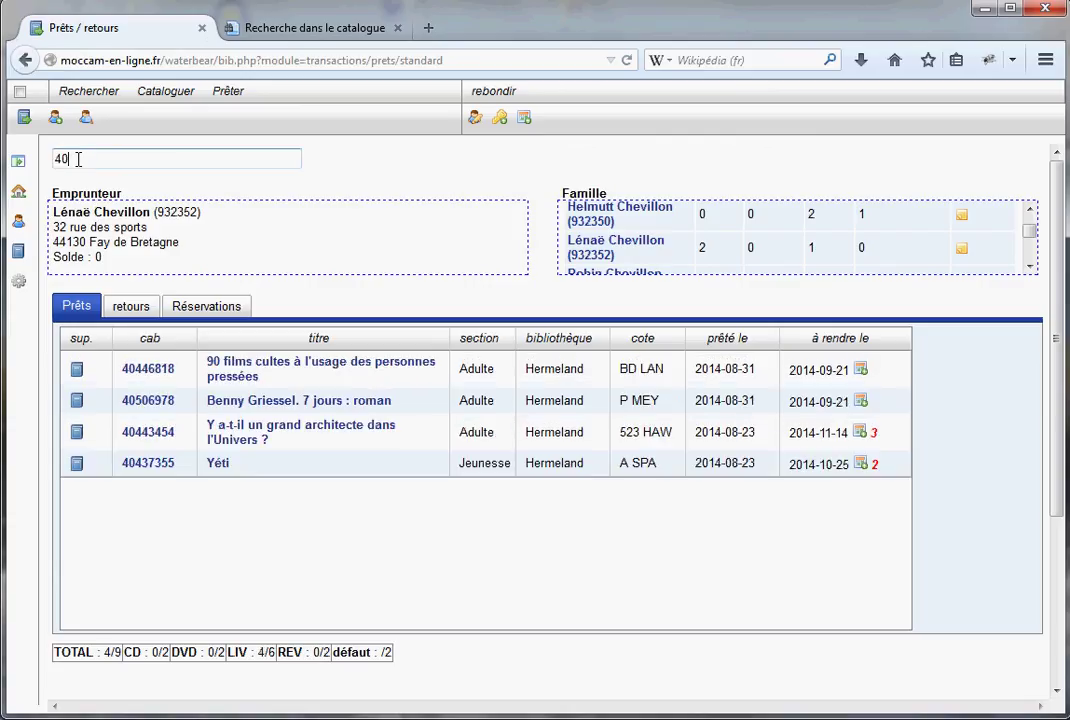
{"action": "type", "text": "422468"}
{"action": "key", "text": "Return"}
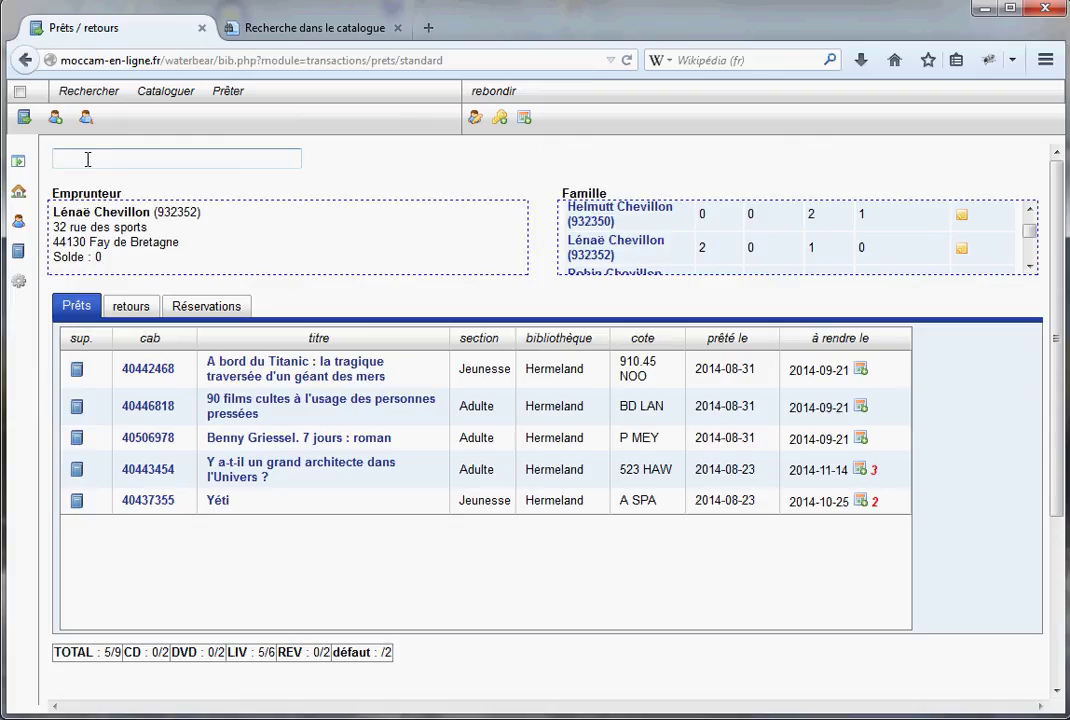
{"action": "type", "text": "932350"}
{"action": "key", "text": "Return"}
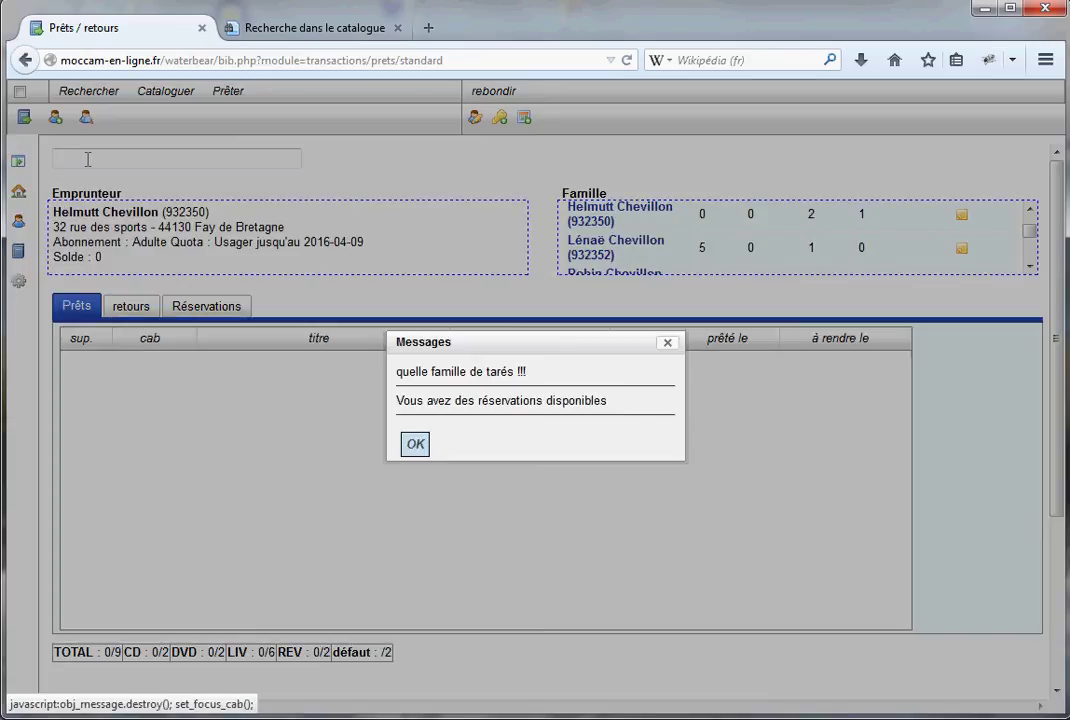
Switch back to the original reader via Famille and lend A crocs et à sang (40472613)
{"action": "left_click", "coordinate": [415, 444]}
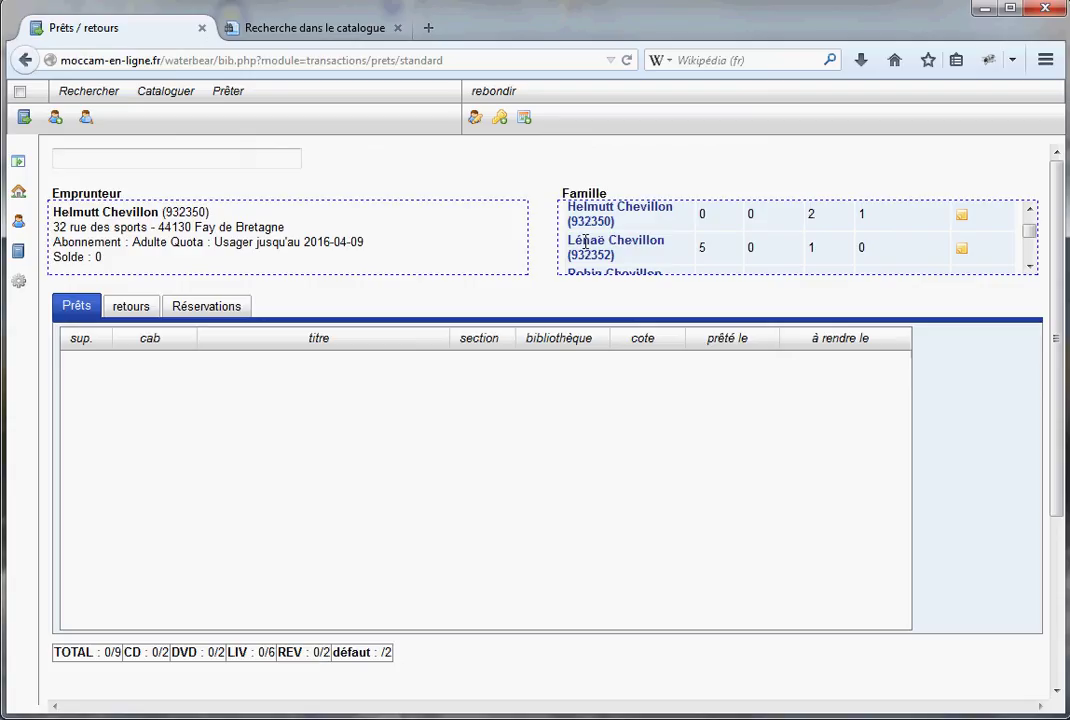
{"action": "left_click", "coordinate": [585, 243]}
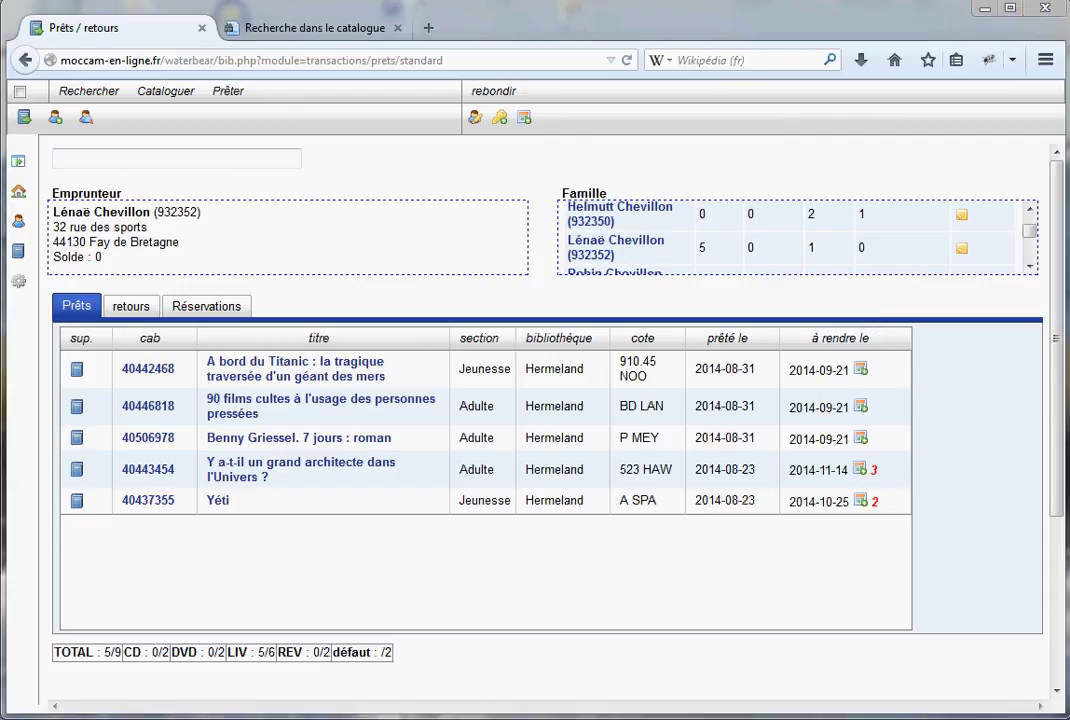
{"action": "left_click", "coordinate": [110, 163]}
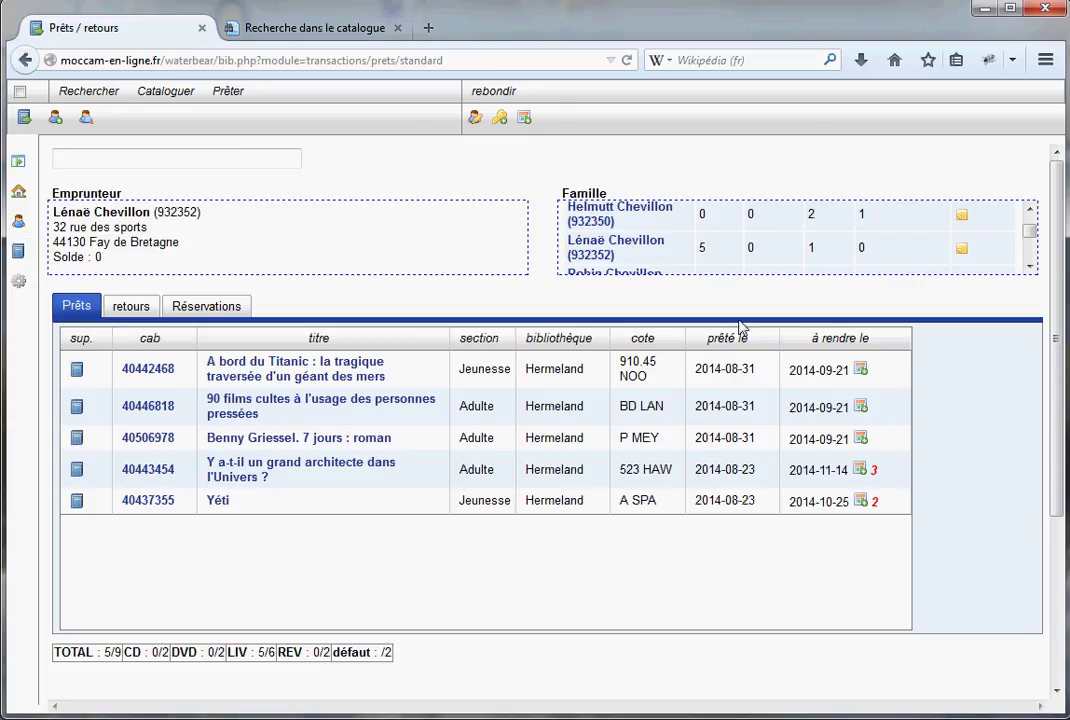
{"action": "type", "text": "40472613"}
{"action": "key", "text": "Return"}
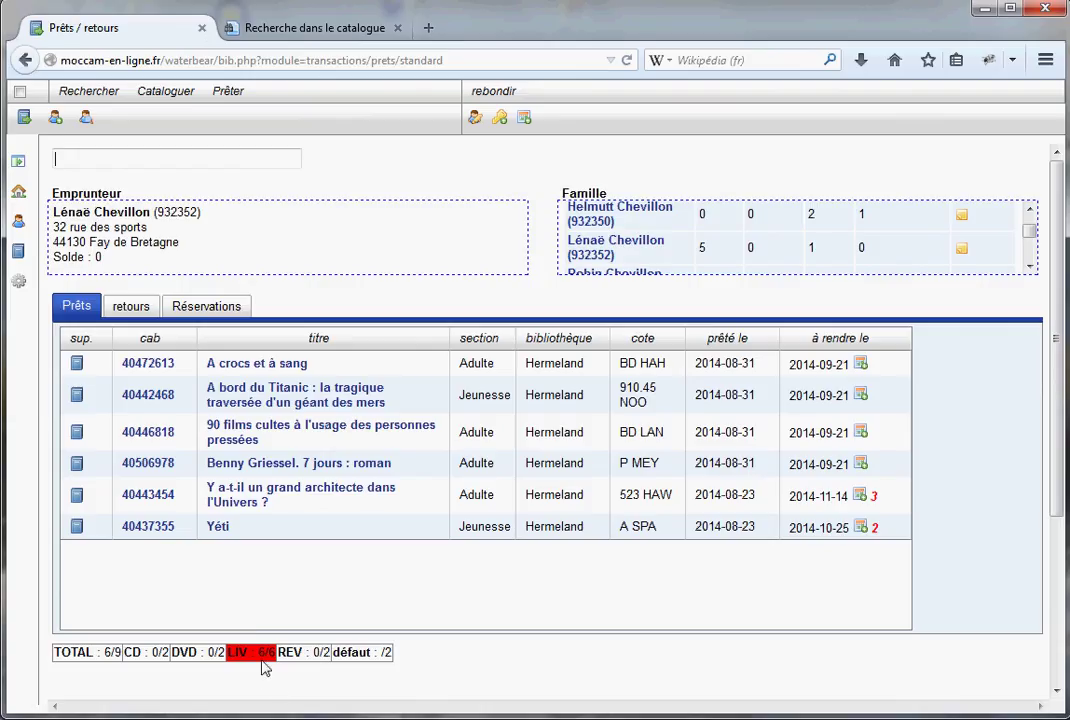
Lend A fond de train ! (barcode 40259049) past the book quota, bringing loans to 7/9
{"action": "type", "text": "40259049"}
{"action": "key", "text": "Return"}
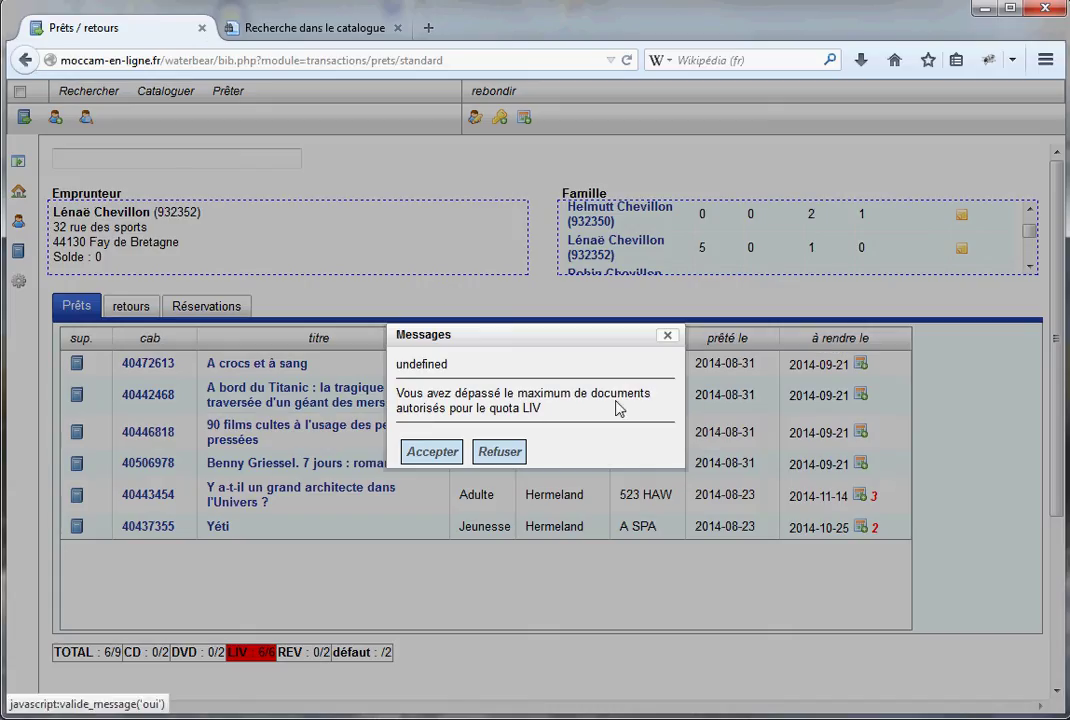
{"action": "left_click", "coordinate": [427, 458]}
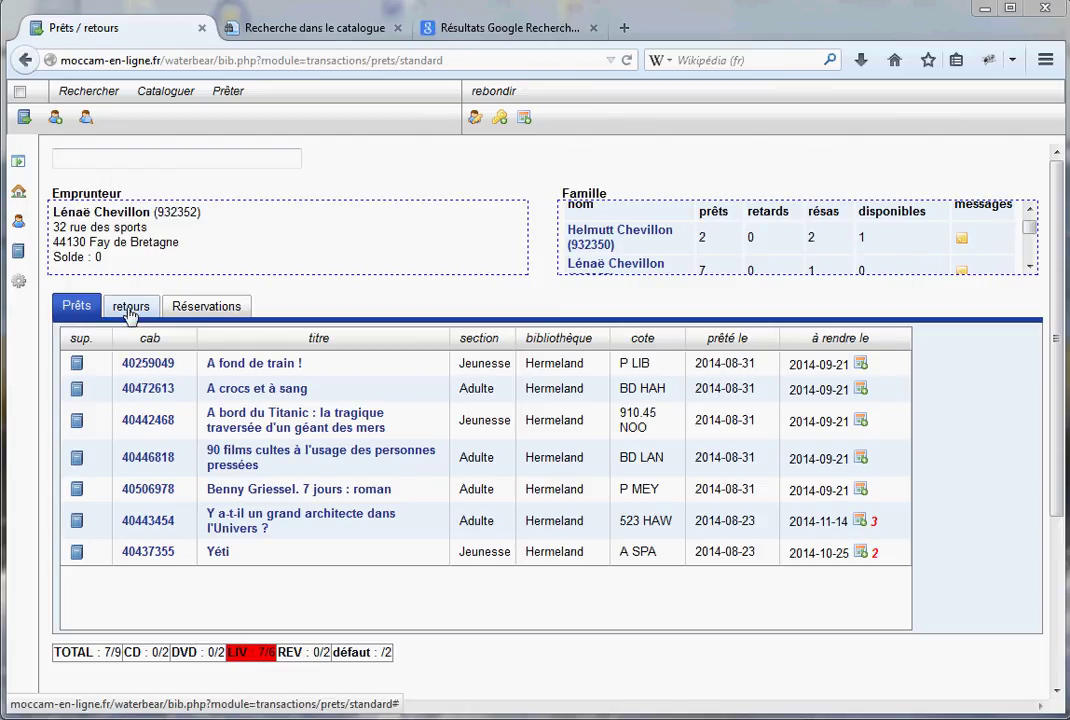
{"action": "left_click", "coordinate": [129, 311]}
{"action": "left_click", "coordinate": [80, 308]}
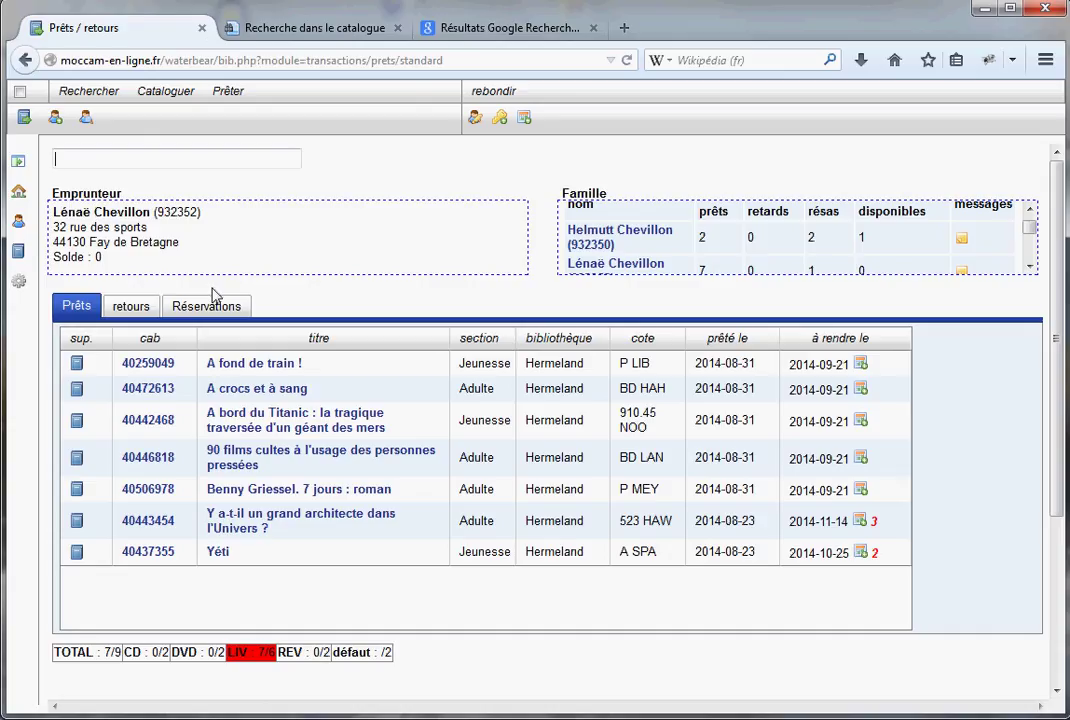
{"action": "left_click", "coordinate": [507, 33]}
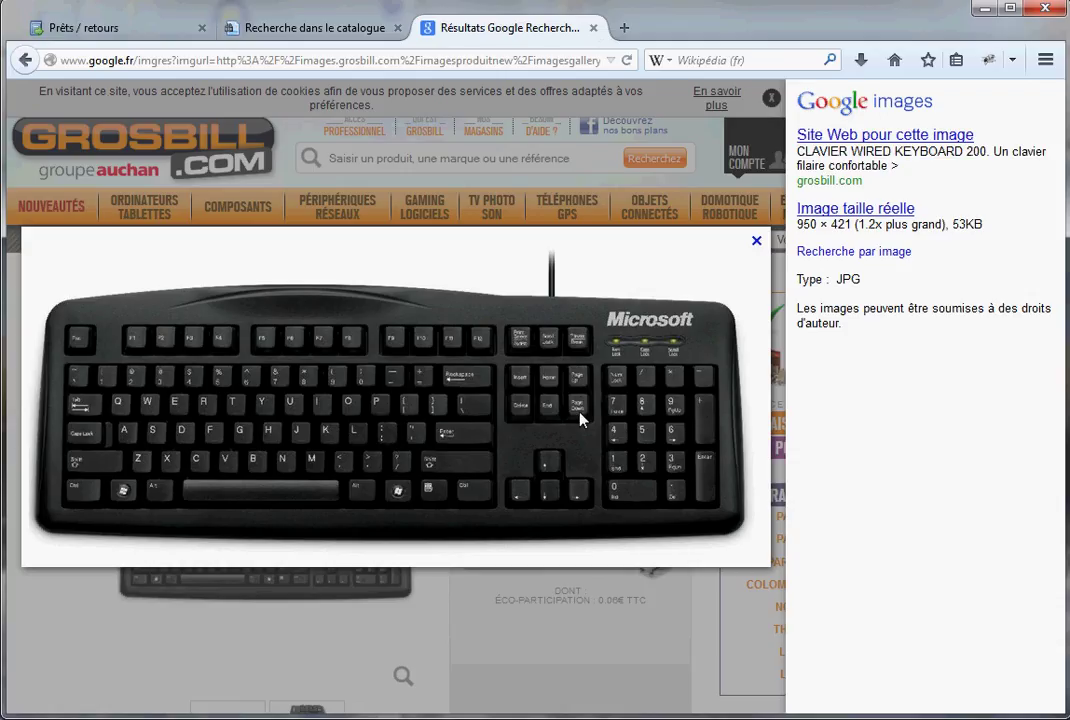
{"action": "left_click", "coordinate": [82, 26]}
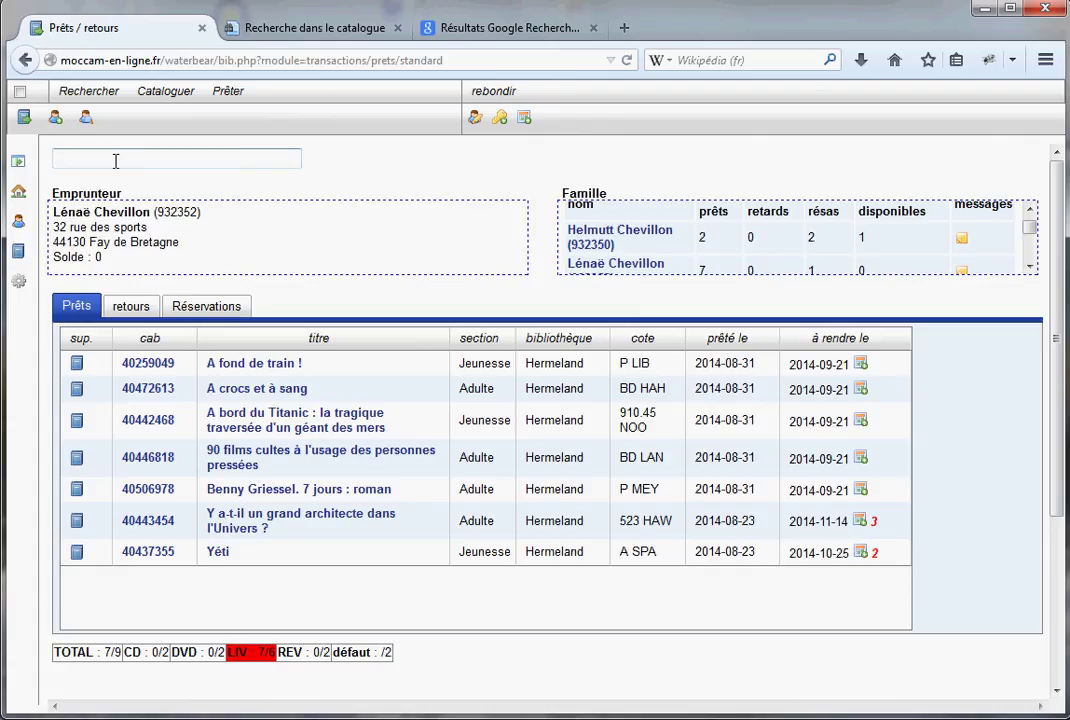
Check in barcodes 40506978, 40369964 and 40446818 as returned books
{"action": "key", "text": "F2"}
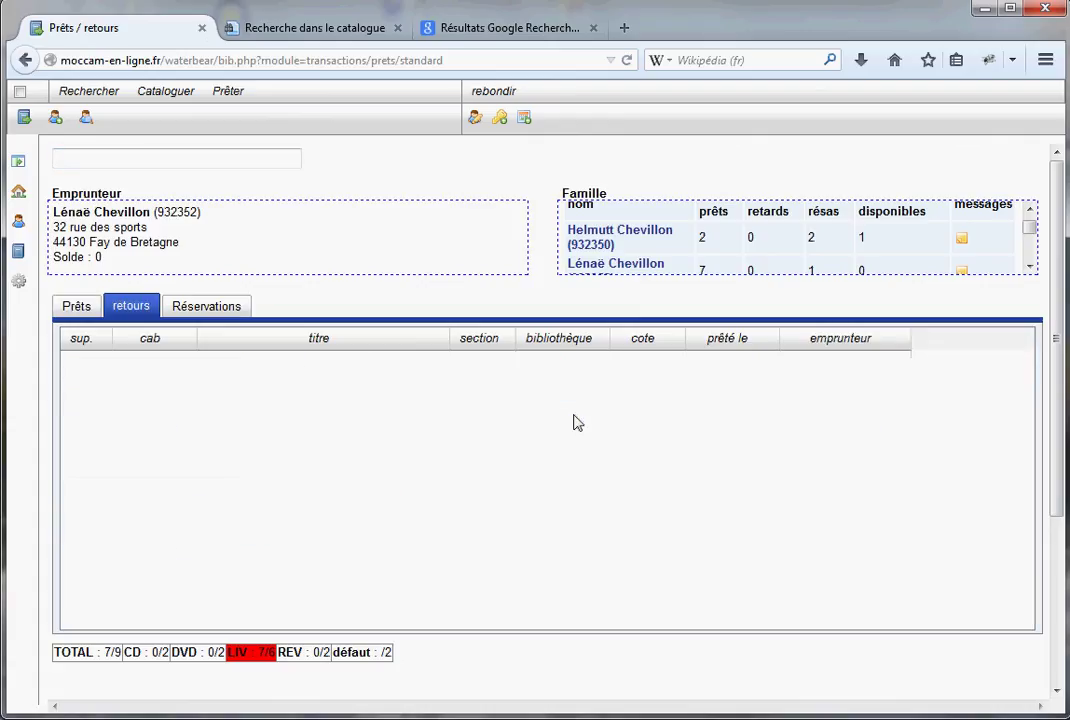
{"action": "key", "text": "F2"}
{"action": "key", "text": "F2"}
{"action": "key", "text": "F2"}
{"action": "key", "text": "F2"}
{"action": "key", "text": "F2"}
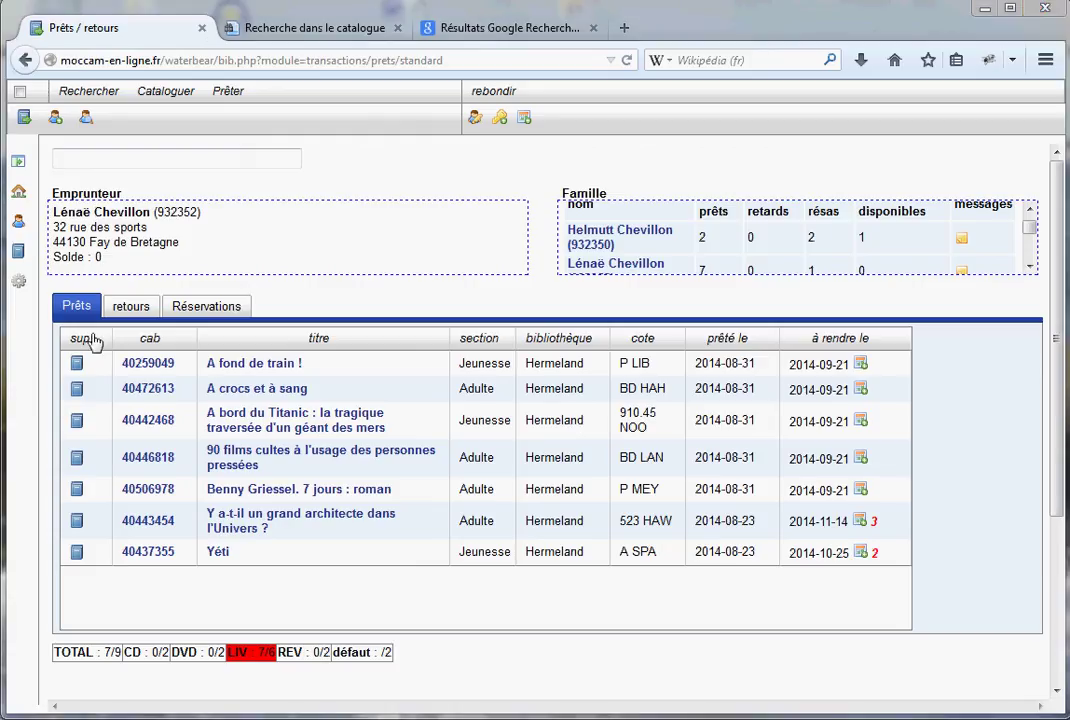
{"action": "left_click", "coordinate": [139, 305]}
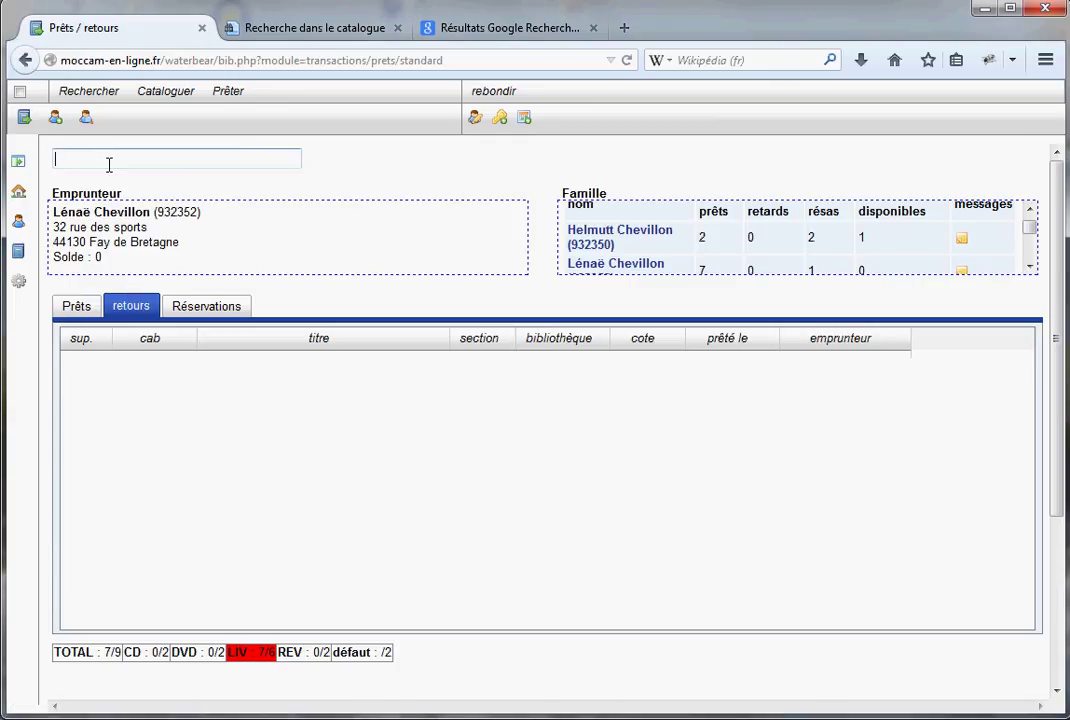
{"action": "type", "text": "40506978"}
{"action": "key", "text": "Return"}
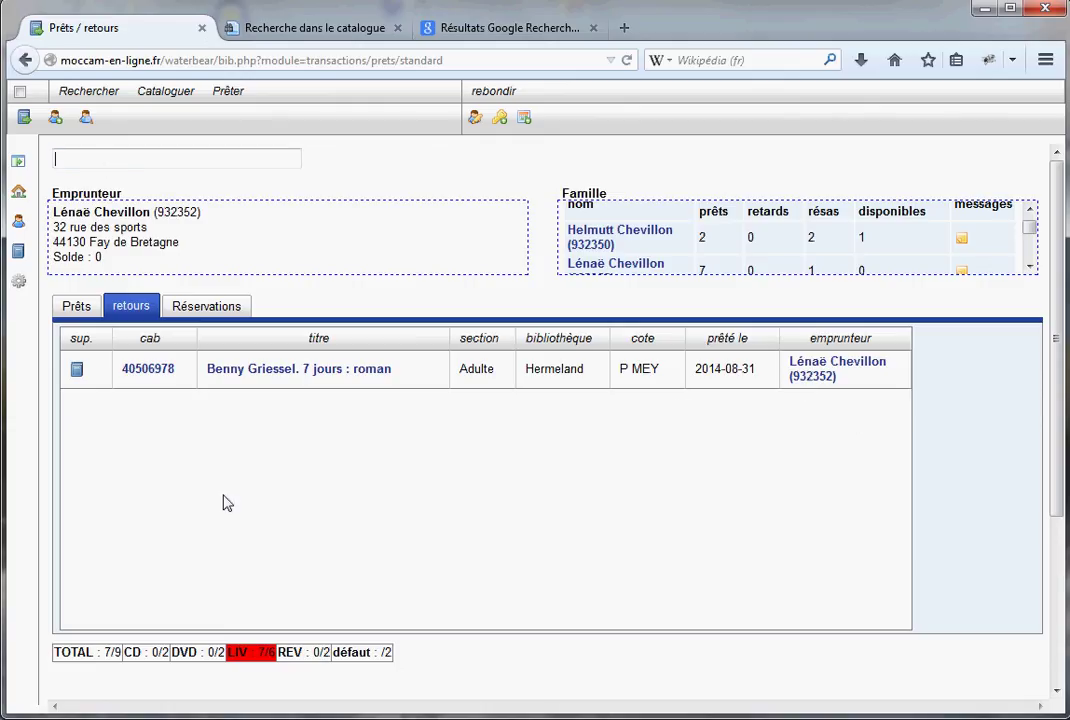
{"action": "type", "text": "40369964"}
{"action": "key", "text": "Return"}
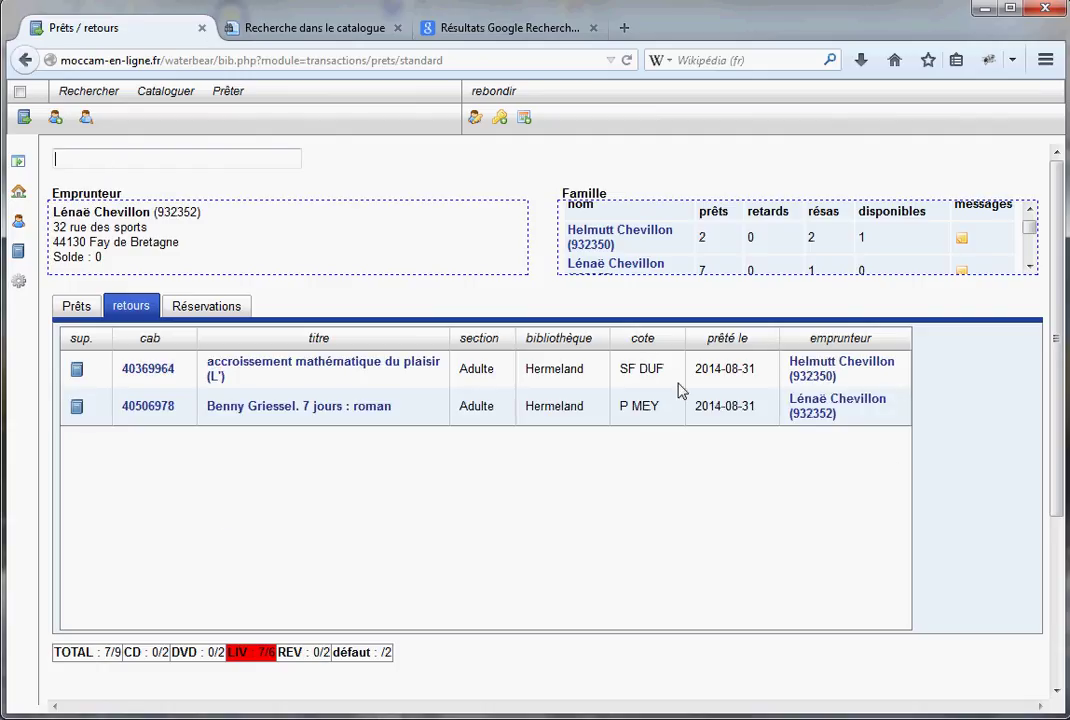
{"action": "type", "text": "40446818"}
{"action": "key", "text": "Return"}
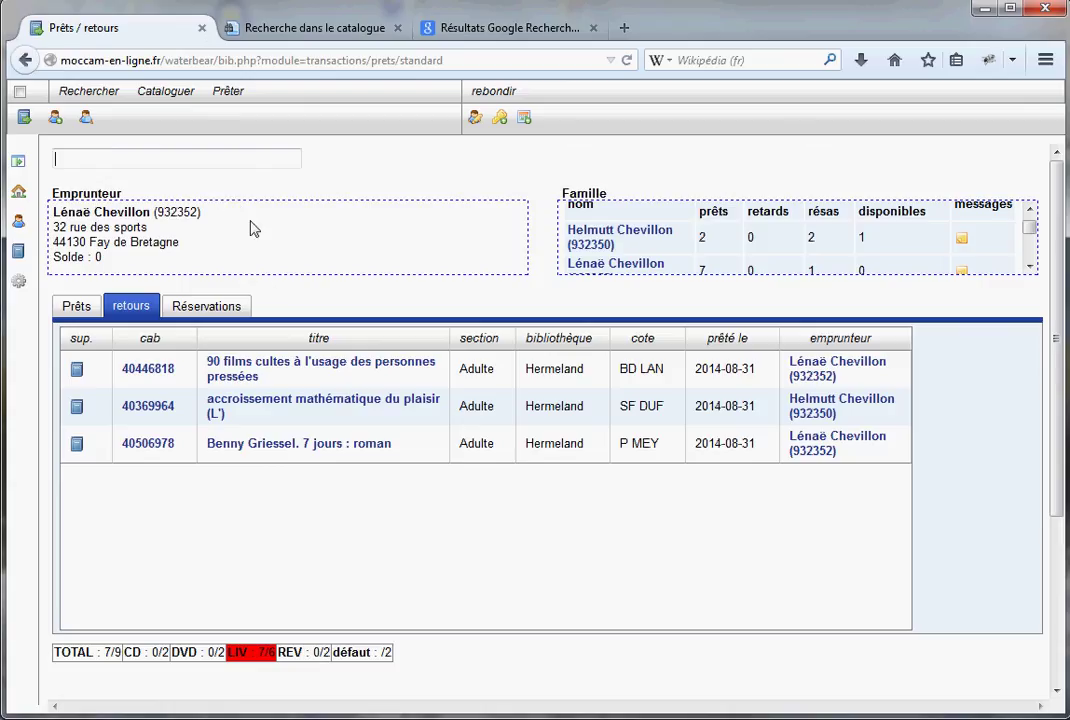
Check in A bord du Titanic with barcode 40442468
{"action": "left_click", "coordinate": [80, 307]}
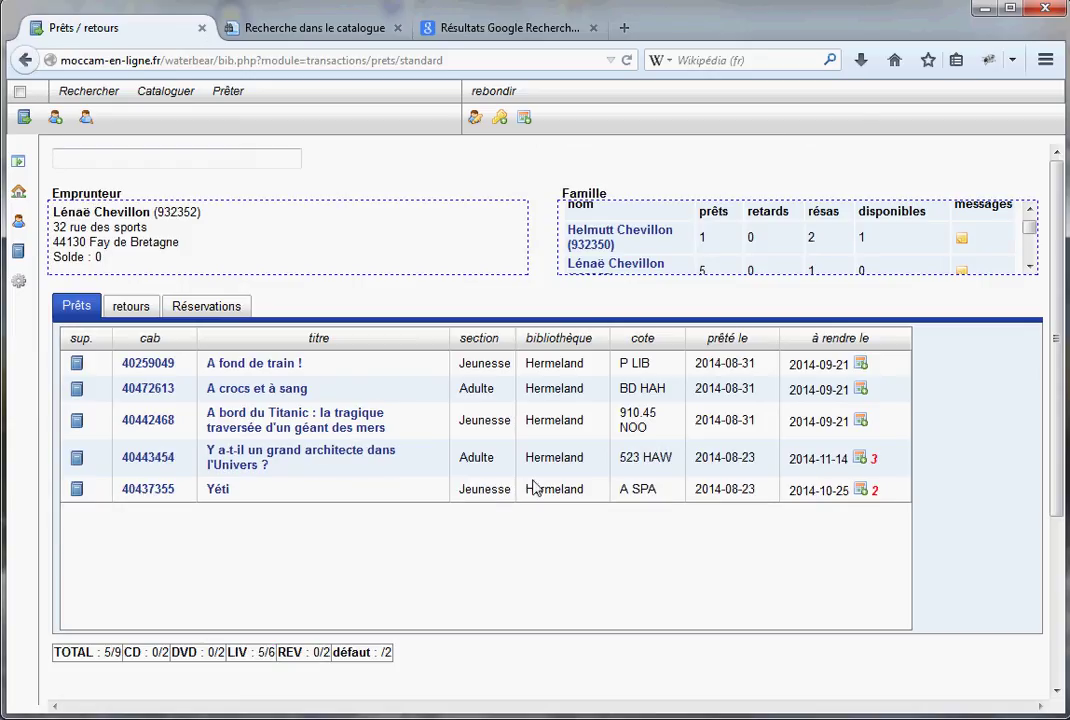
{"action": "left_click", "coordinate": [132, 308]}
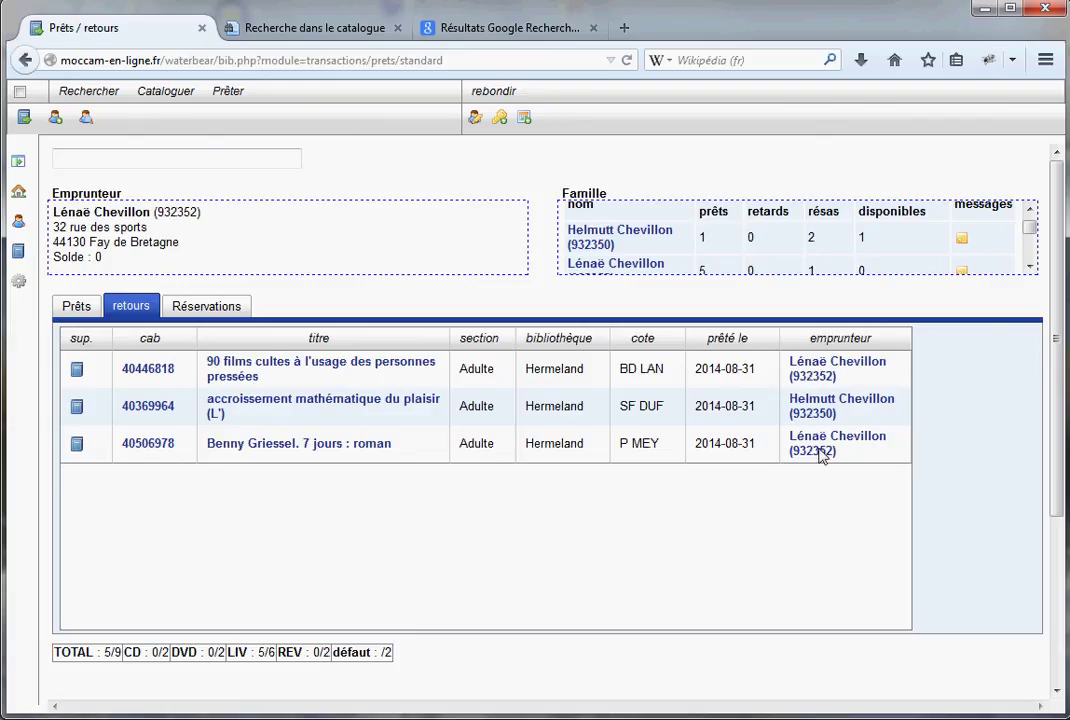
{"action": "left_click", "coordinate": [74, 308]}
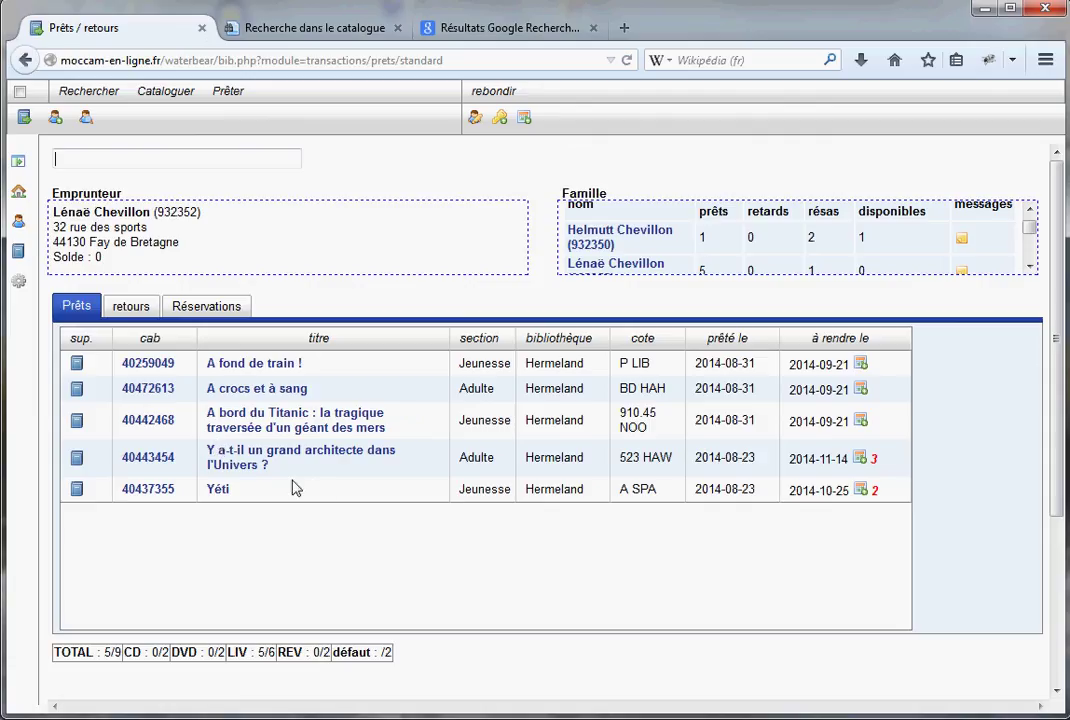
{"action": "left_click", "coordinate": [133, 308]}
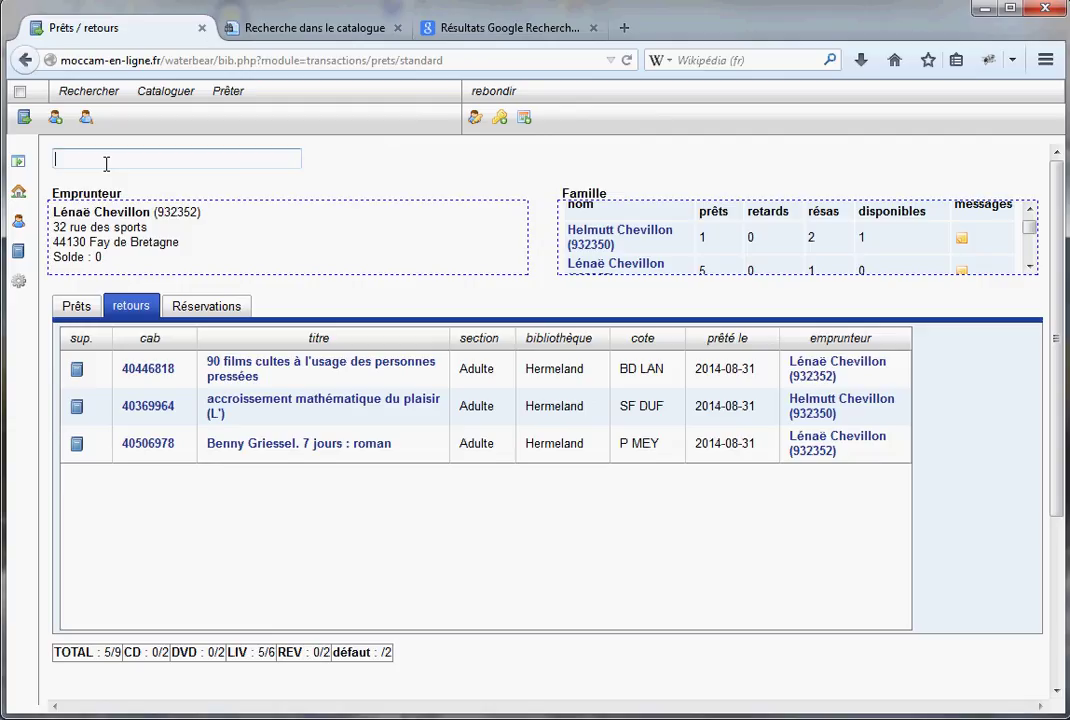
{"action": "type", "text": "40442468"}
{"action": "key", "text": "Return"}
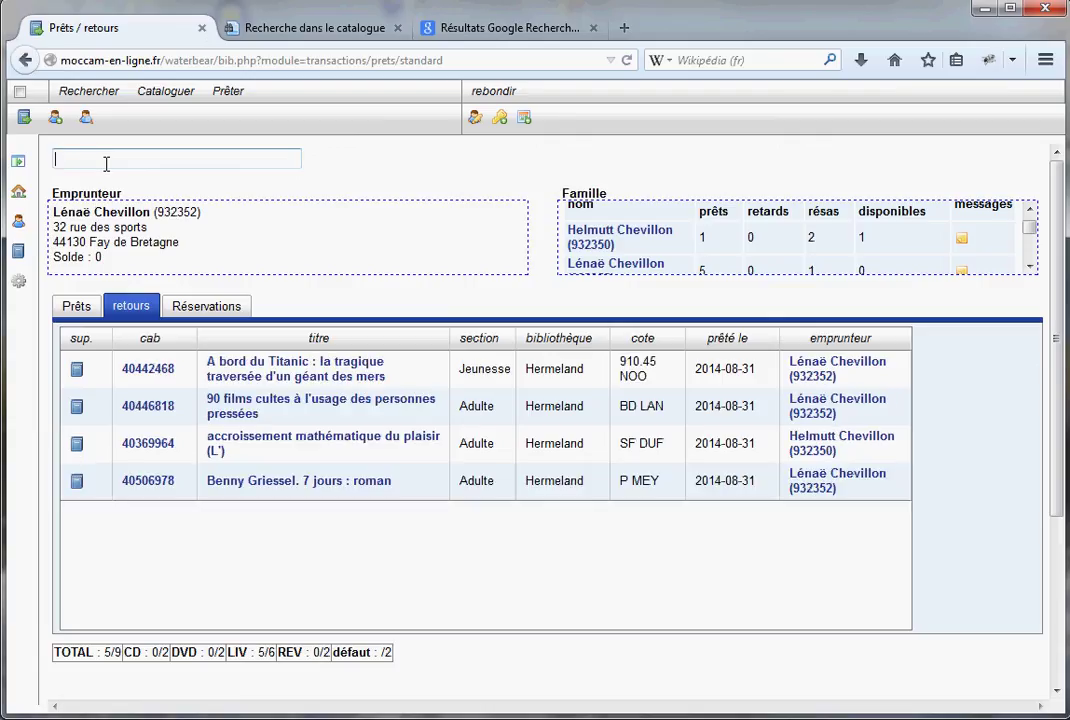
Review the remaining loans at 4/9 against the four returned titles
{"action": "left_click", "coordinate": [78, 307]}
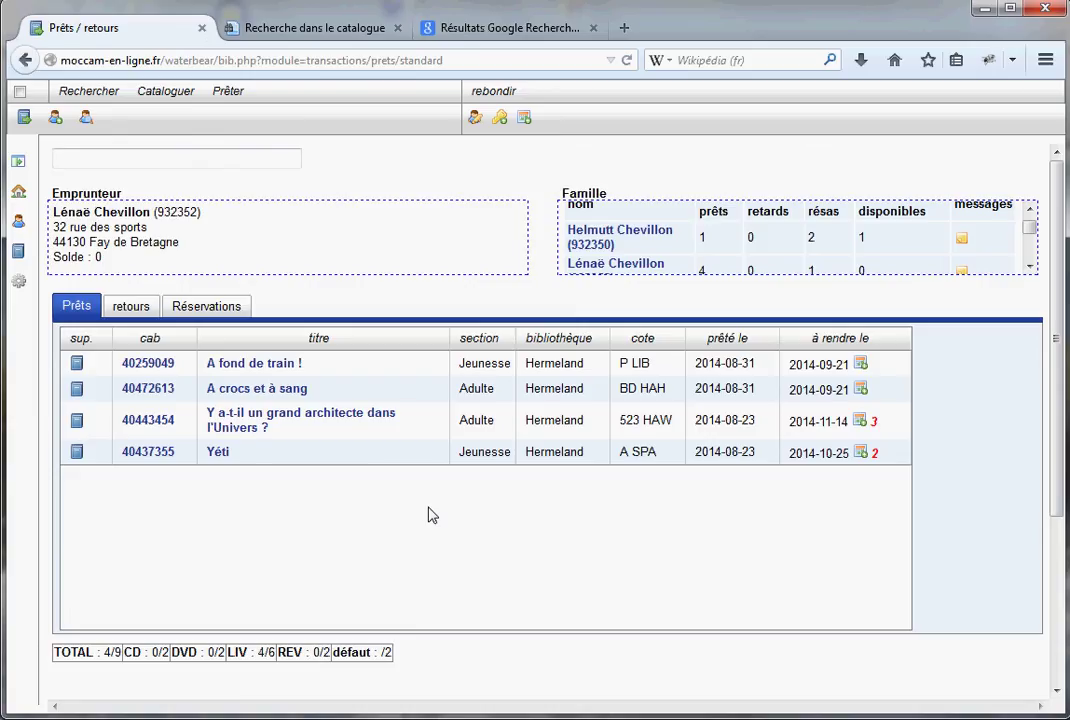
{"action": "left_click", "coordinate": [146, 308]}
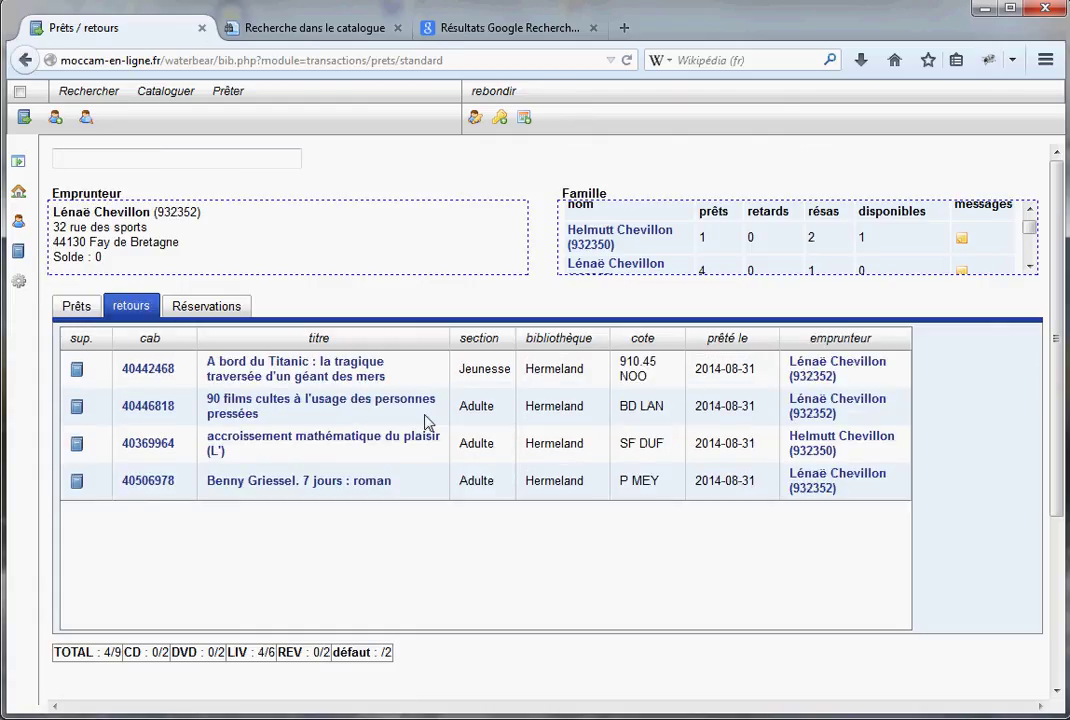
{"action": "left_click", "coordinate": [78, 307]}
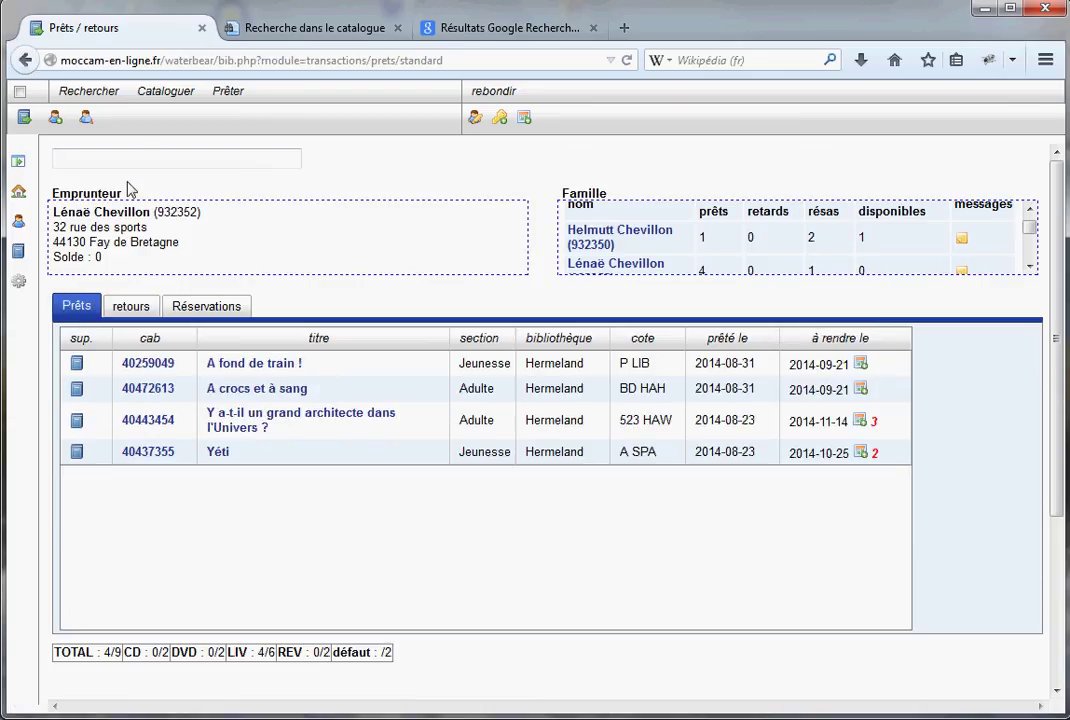
{"action": "left_click", "coordinate": [131, 307]}
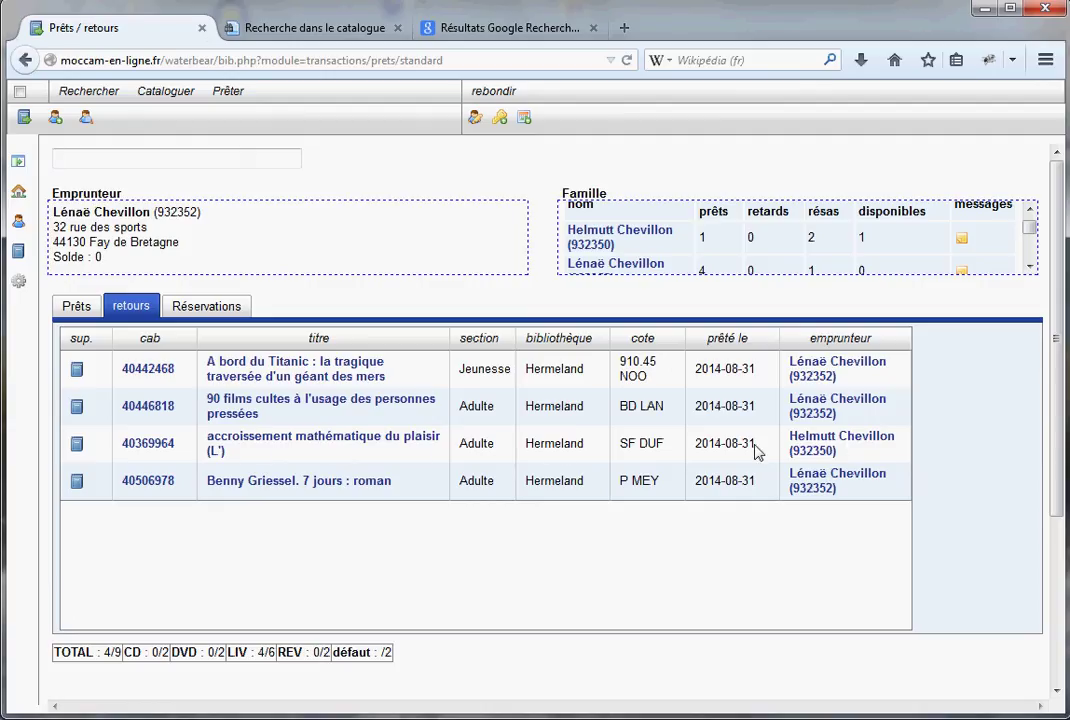
Glance at the family member's account and returns, then reopen the first reader's account
{"action": "left_click", "coordinate": [845, 437]}
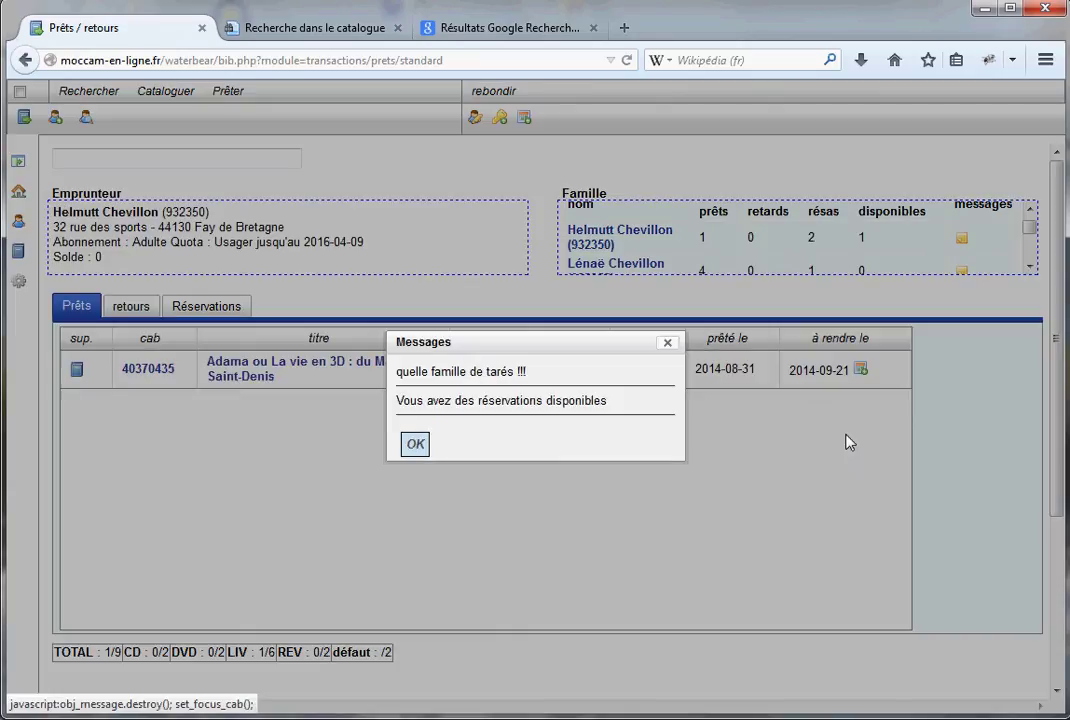
{"action": "left_click", "coordinate": [416, 446]}
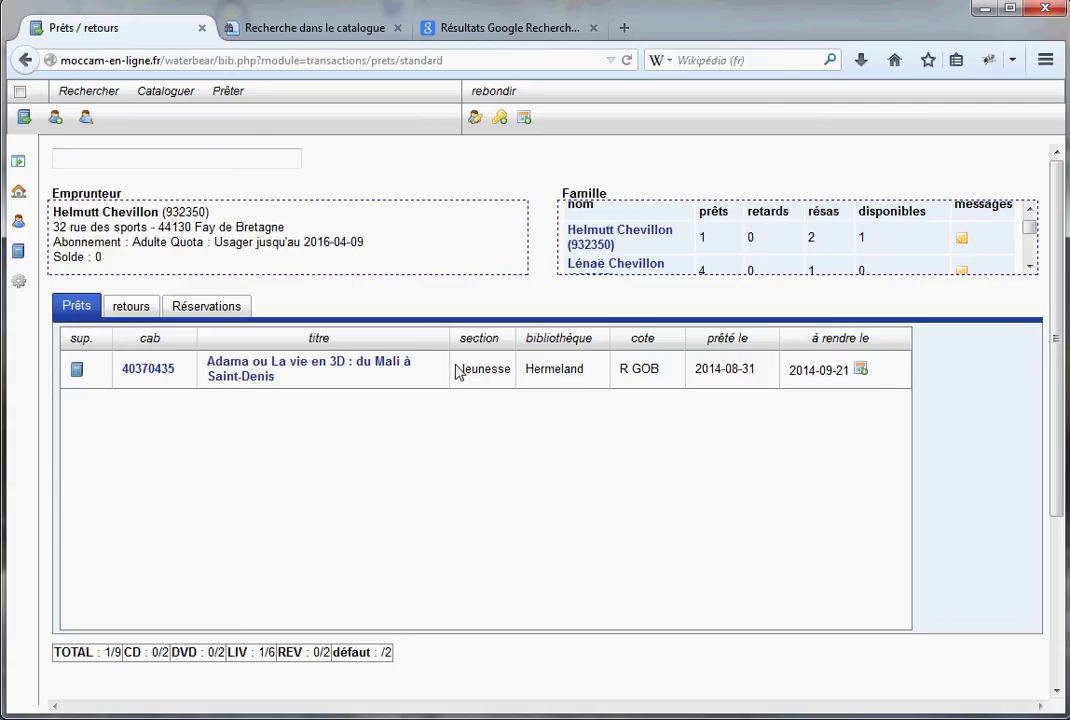
{"action": "left_click", "coordinate": [138, 312]}
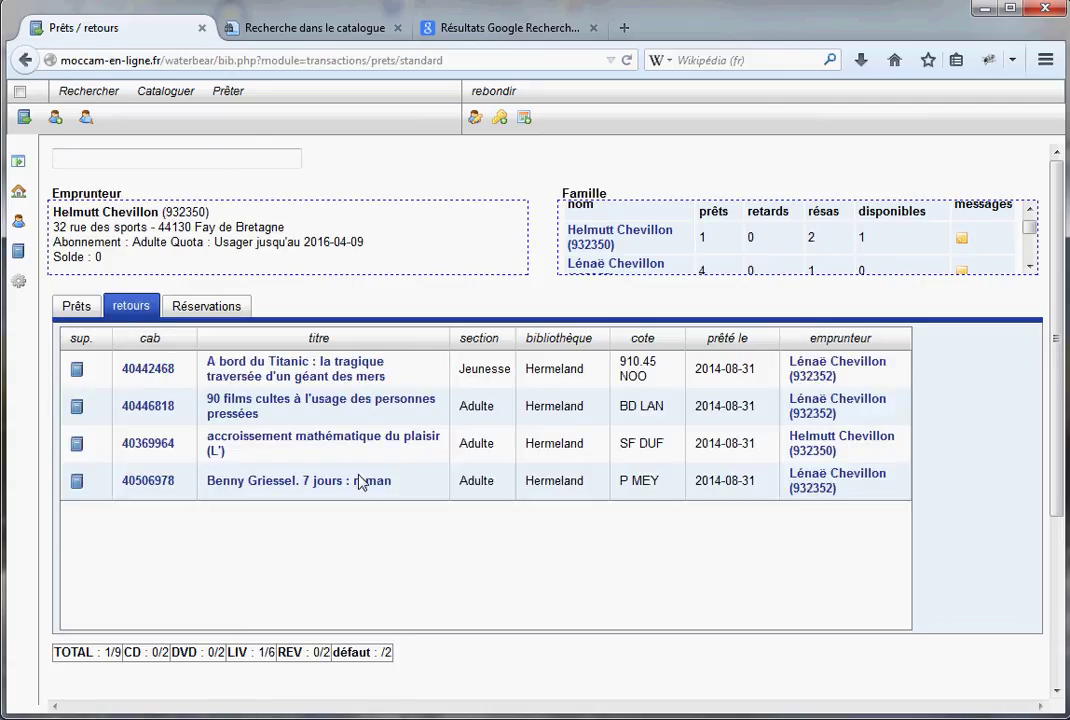
{"action": "left_click", "coordinate": [870, 486]}
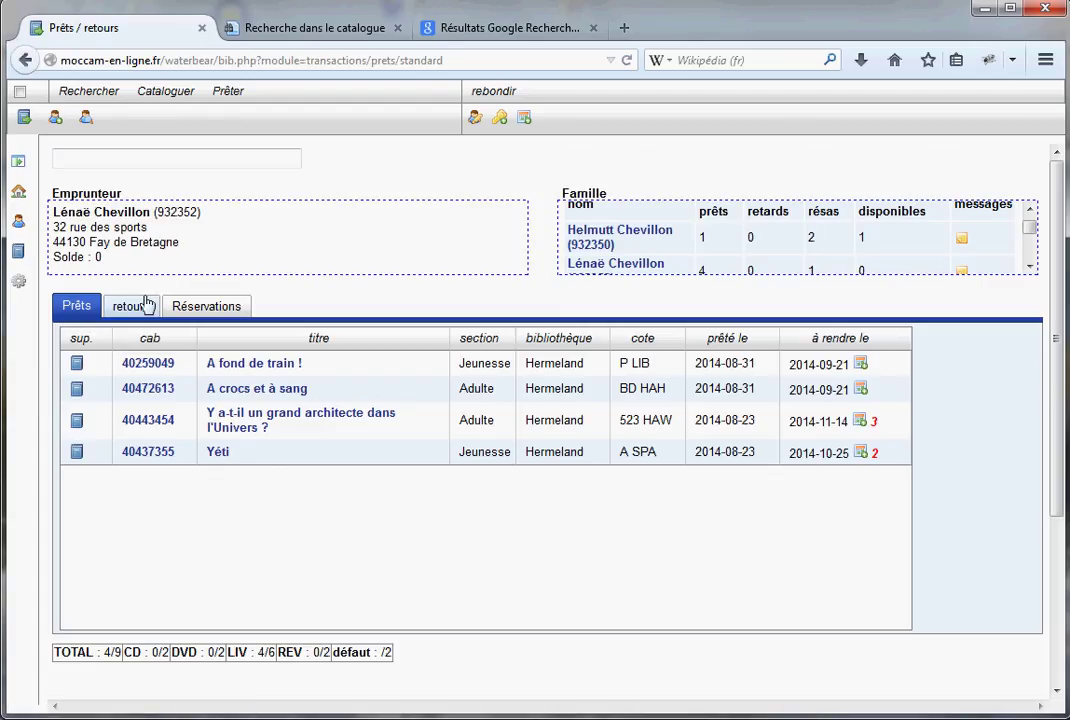
Check in barcode 40442468 again, adding a second A bord du Titanic line to returns
{"action": "left_click", "coordinate": [140, 306]}
{"action": "left_click", "coordinate": [98, 305]}
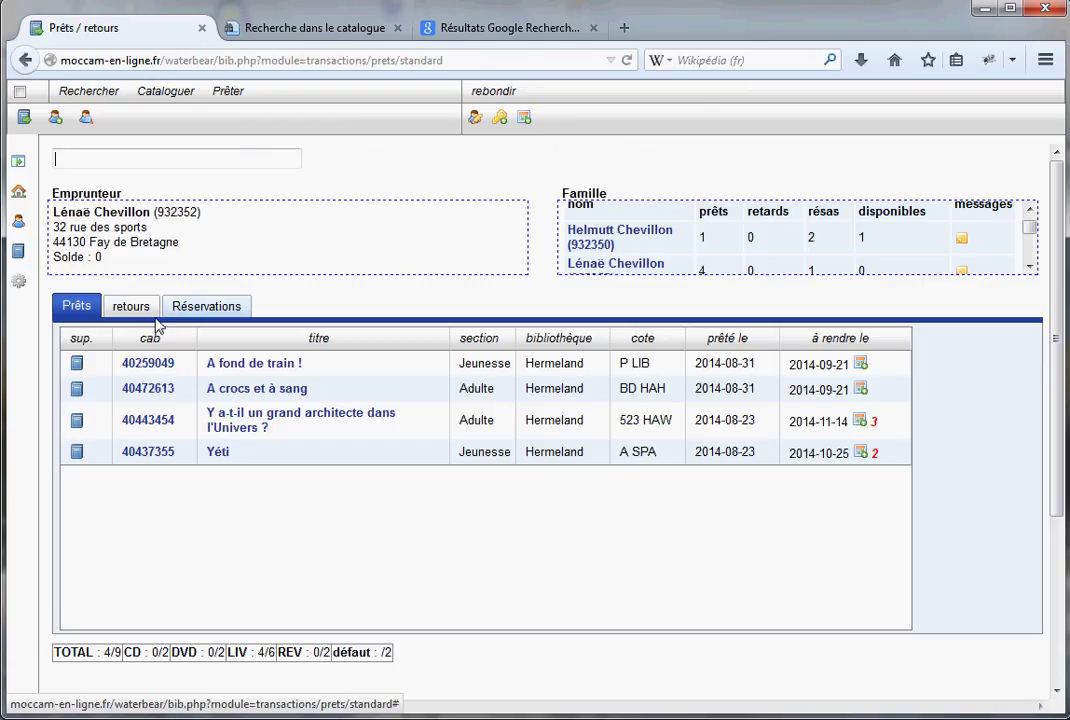
{"action": "left_click", "coordinate": [140, 309]}
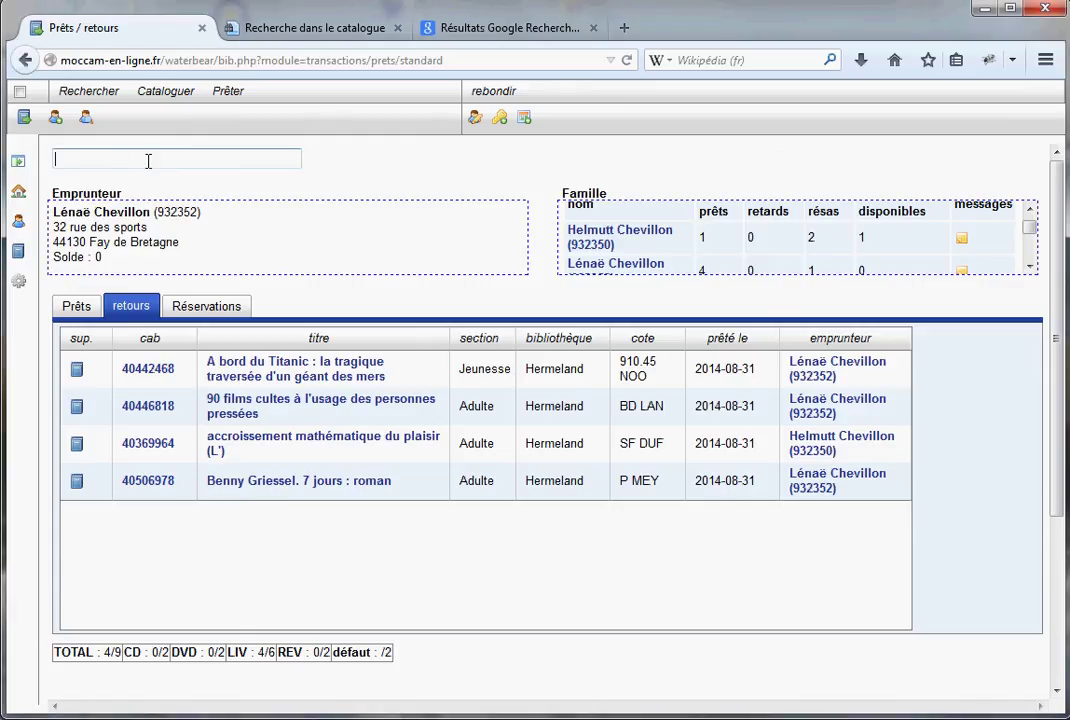
{"action": "type", "text": "40442468"}
{"action": "key", "text": "Return"}
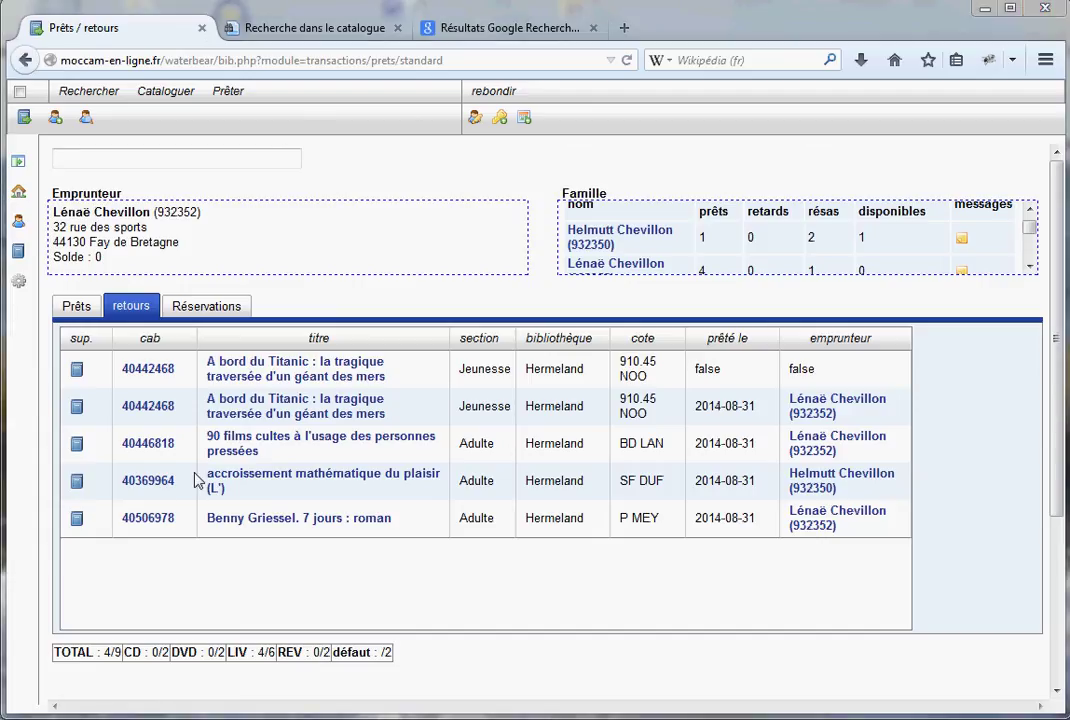
Switch to the family member from the Famille list and list his Yéti and Heisenberg reservations
{"action": "left_click", "coordinate": [205, 311]}
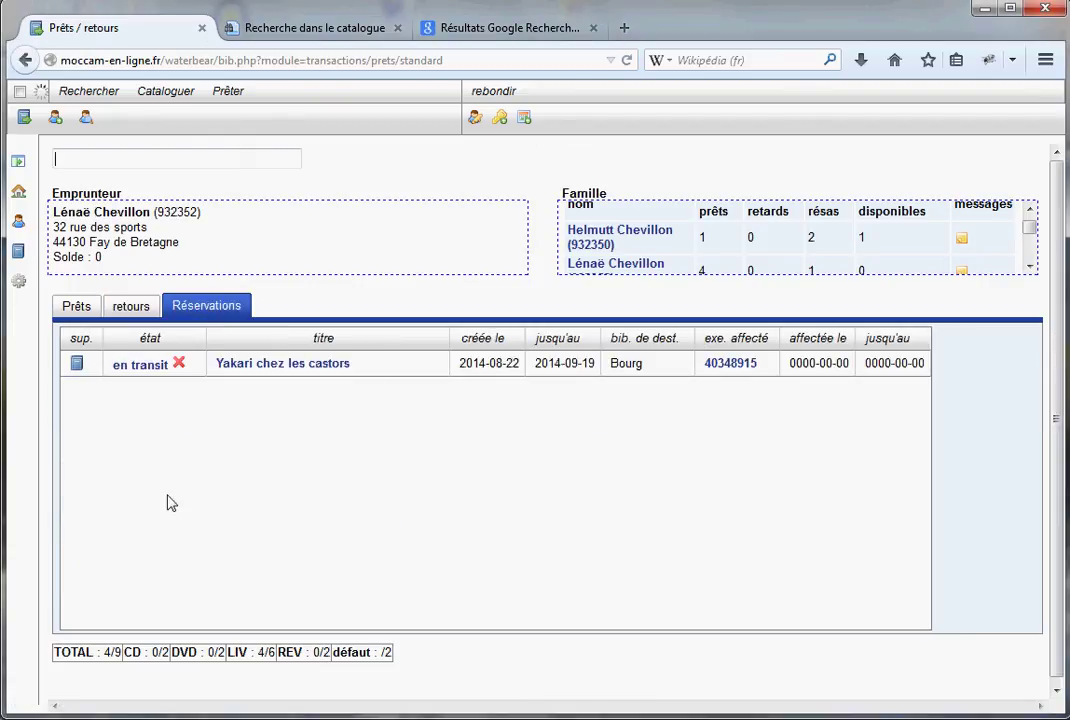
{"action": "left_click", "coordinate": [78, 308]}
{"action": "mouse_move", "coordinate": [1032, 218]}
{"action": "left_mouse_down"}
{"action": "mouse_move", "coordinate": [1032, 251]}
{"action": "mouse_move", "coordinate": [1032, 214]}
{"action": "left_mouse_up"}
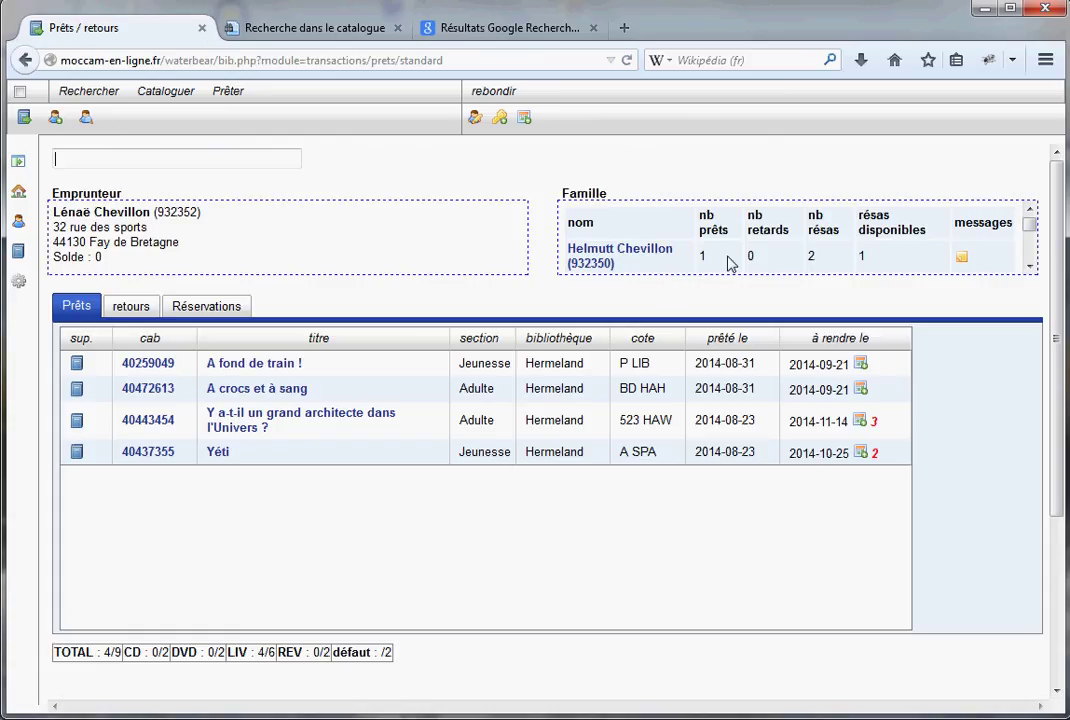
{"action": "left_click", "coordinate": [588, 250]}
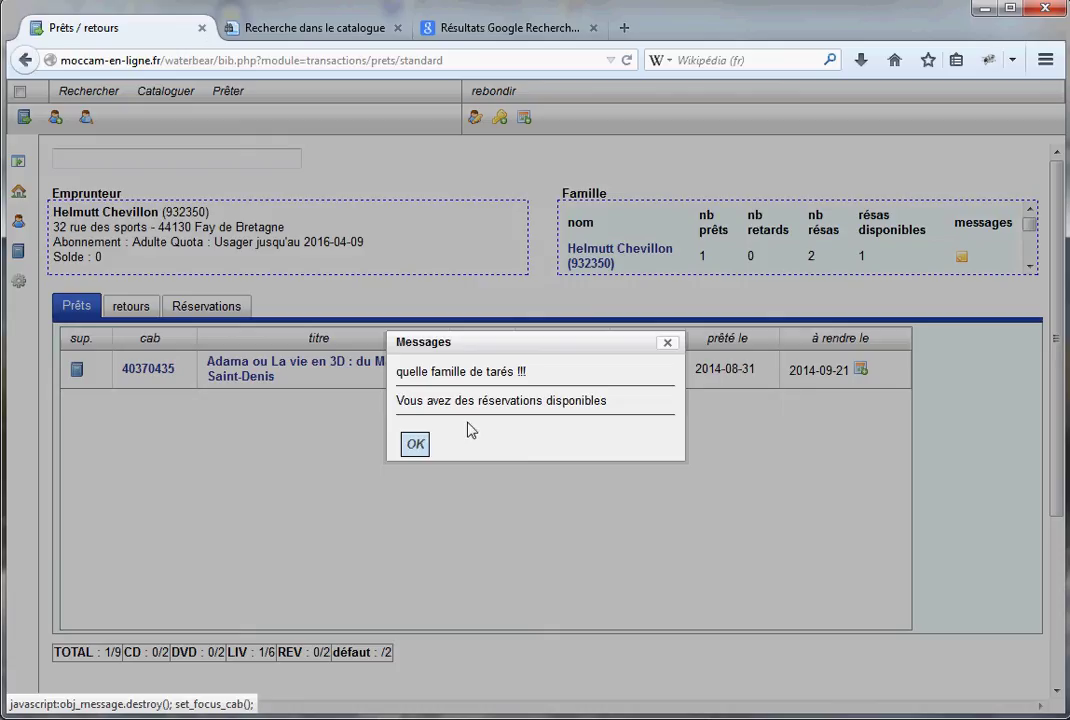
{"action": "left_click", "coordinate": [413, 442]}
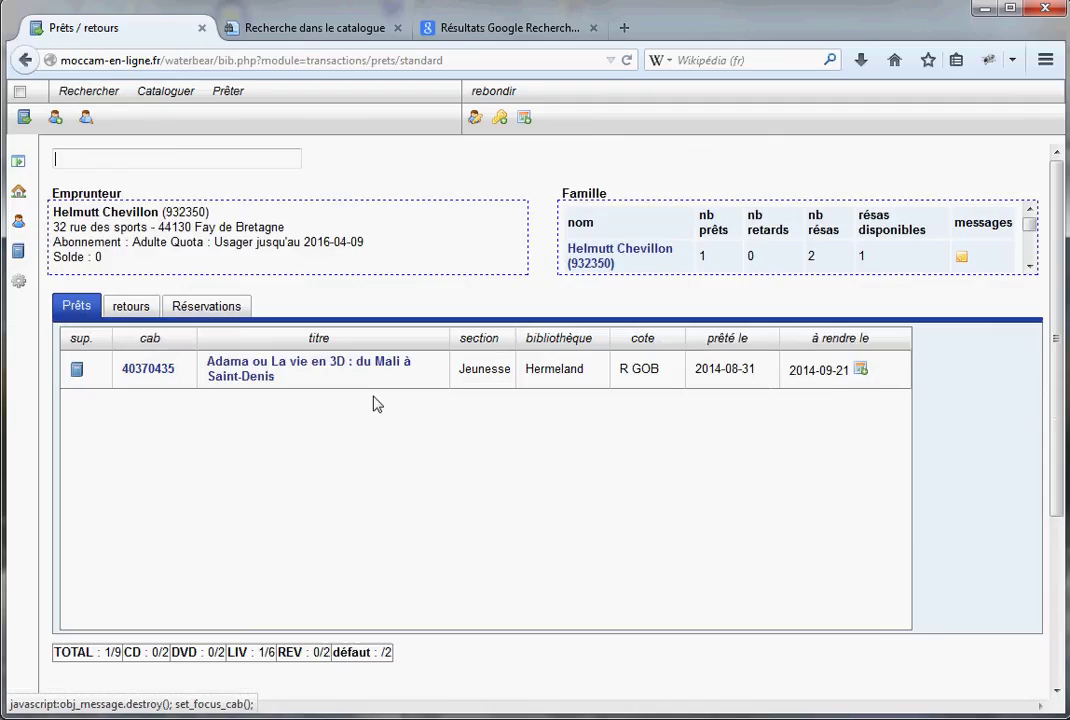
{"action": "left_click", "coordinate": [214, 308]}
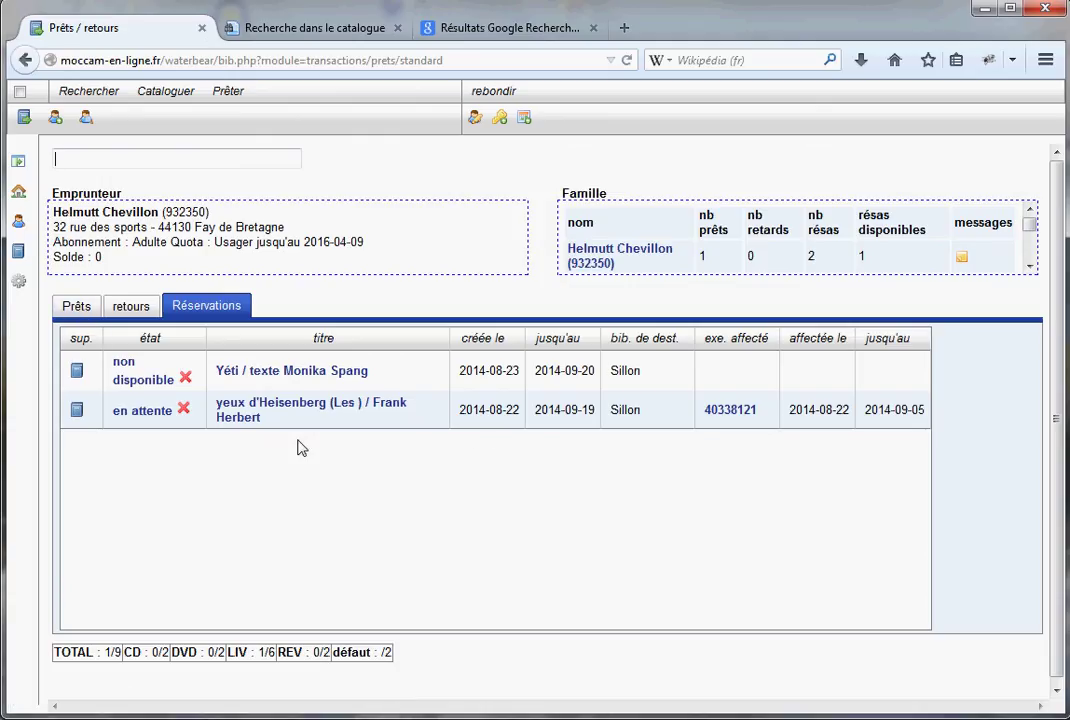
Reserve Spirou, le journal d'un ingénu, found by searching 'aventure', with pickup at Bourg
{"action": "left_click", "coordinate": [500, 119]}
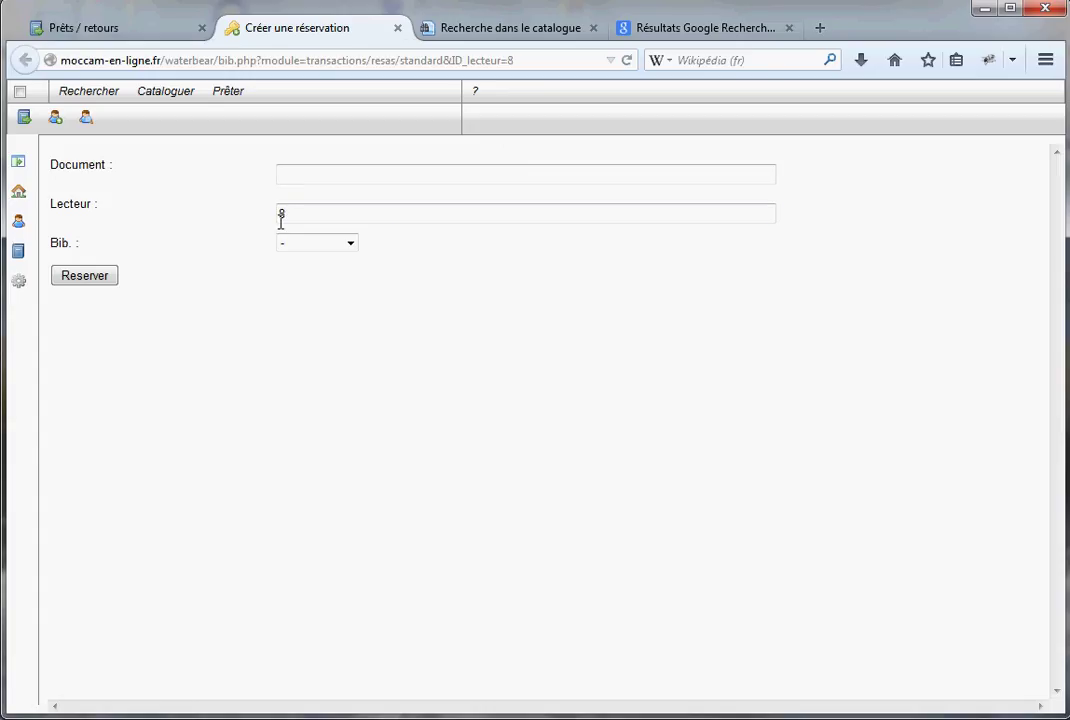
{"action": "left_click", "coordinate": [310, 178]}
{"action": "type", "text": "ave"}
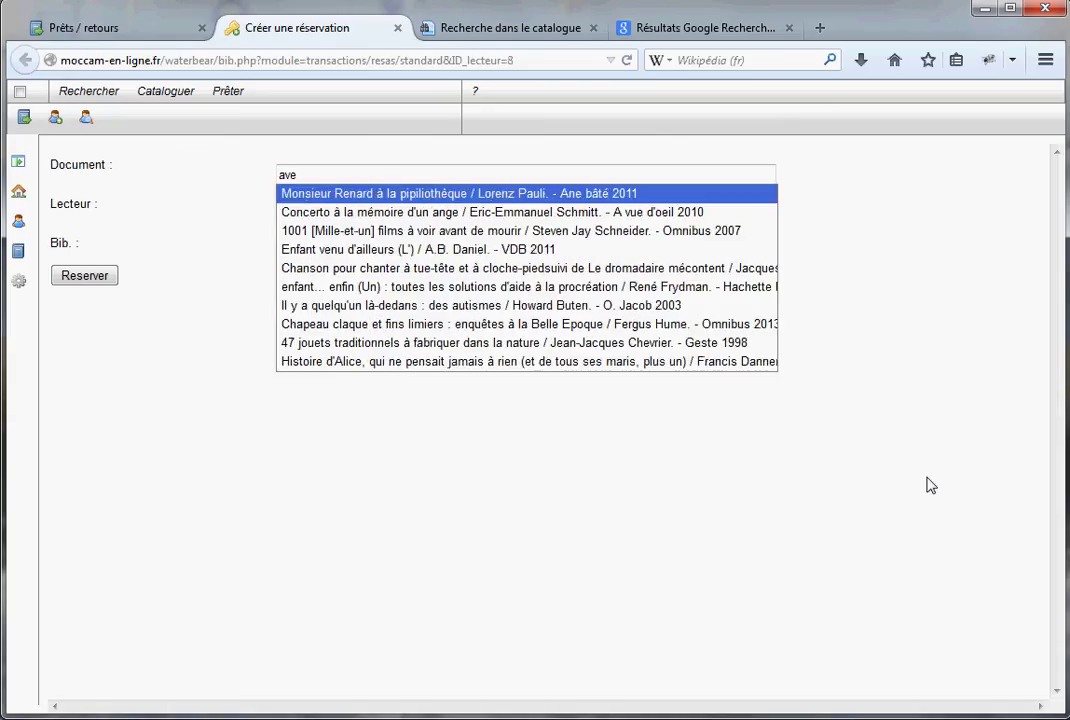
{"action": "type", "text": "n"}
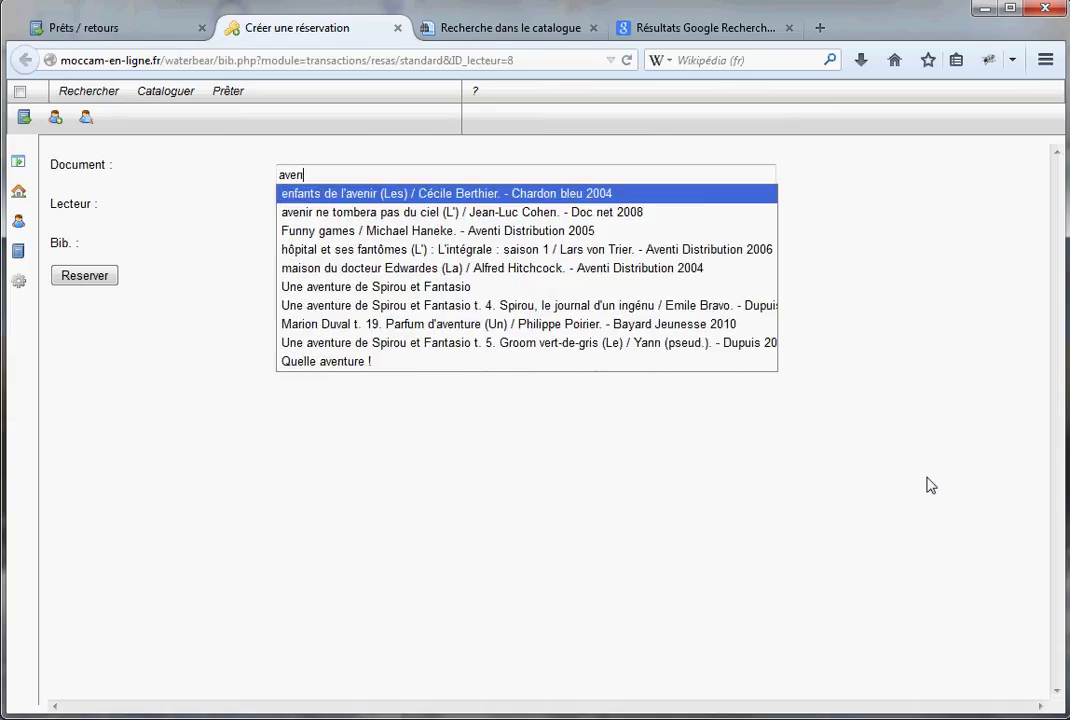
{"action": "type", "text": "t"}
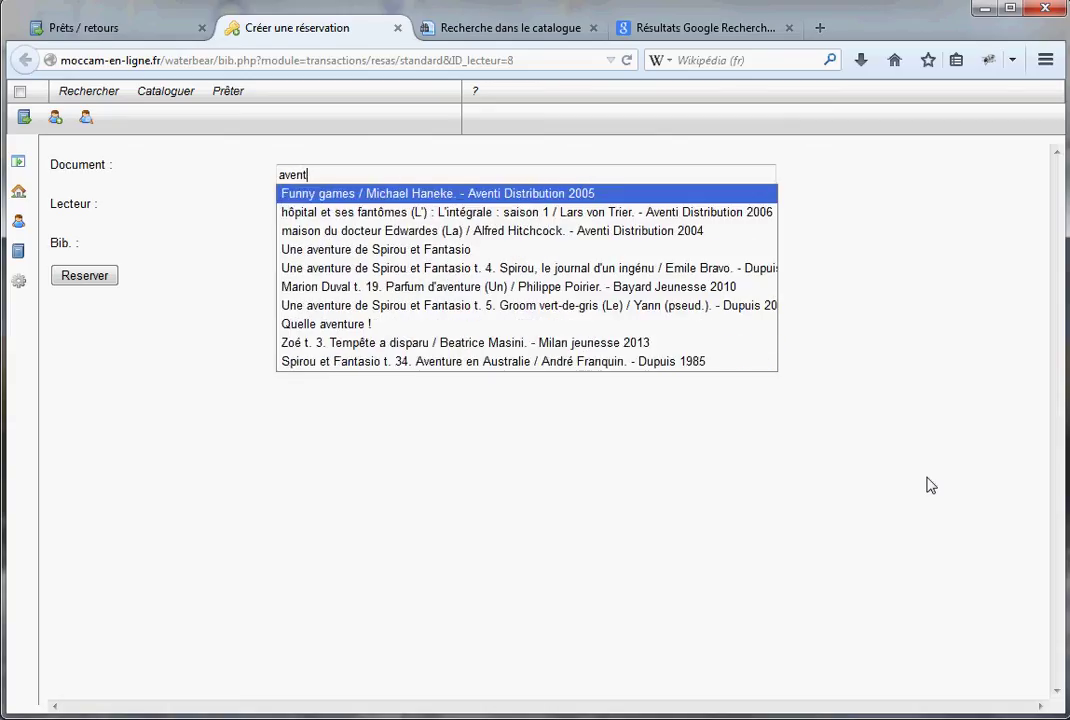
{"action": "type", "text": "ure"}
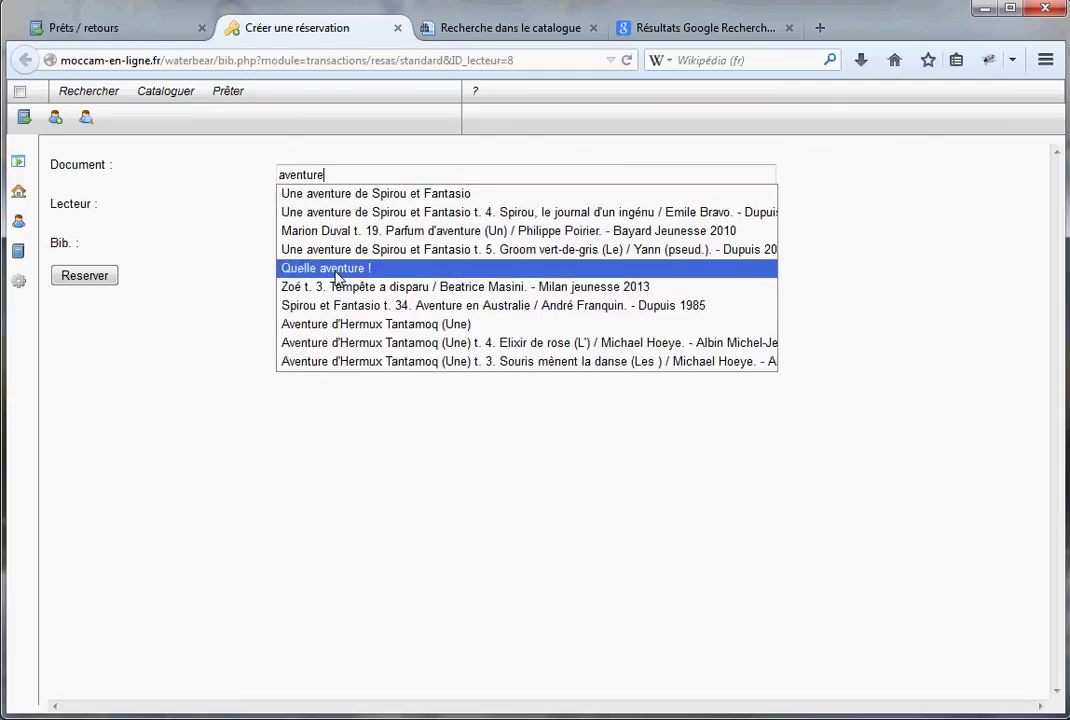
{"action": "left_click", "coordinate": [338, 213]}
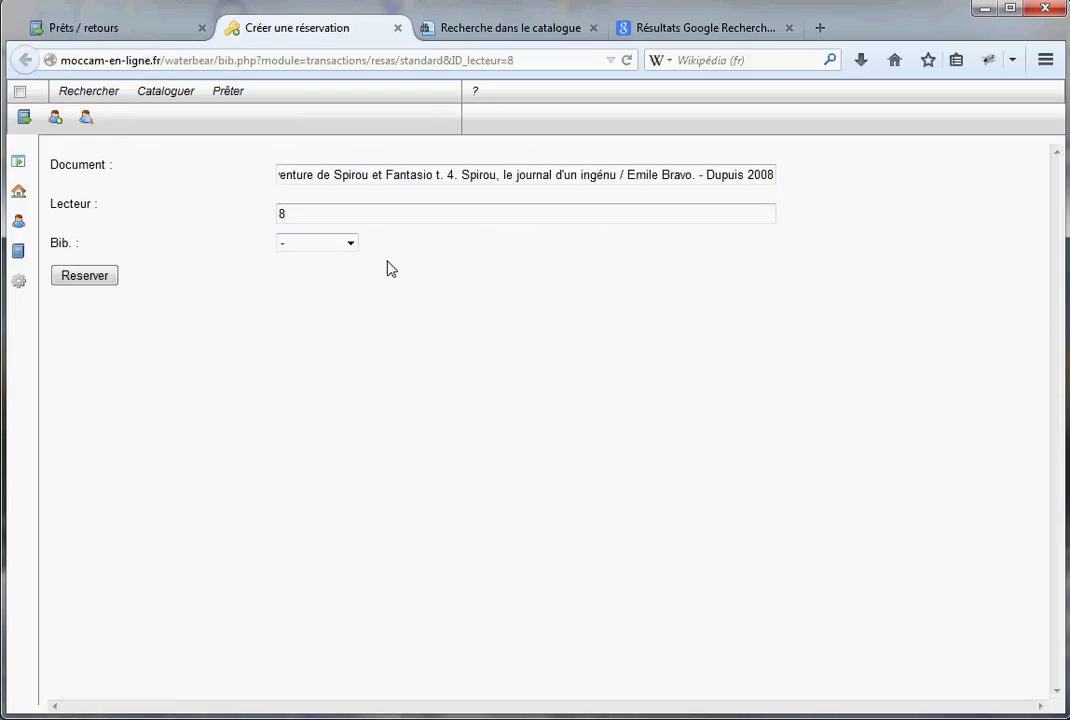
{"action": "left_click", "coordinate": [350, 244]}
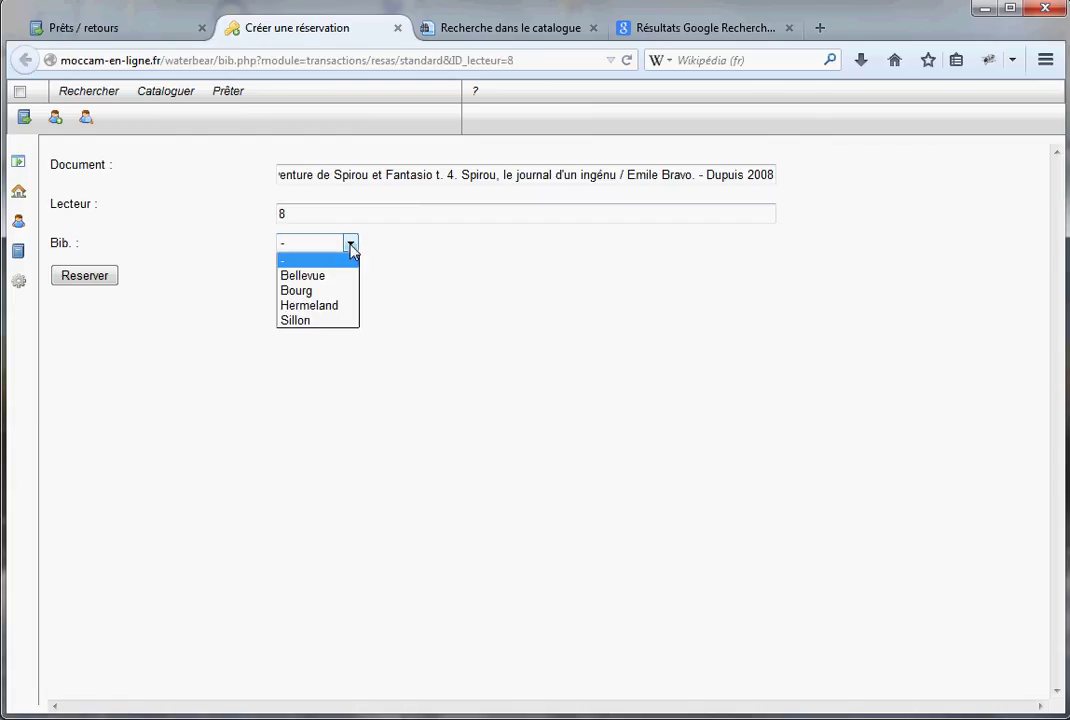
{"action": "left_click", "coordinate": [299, 291]}
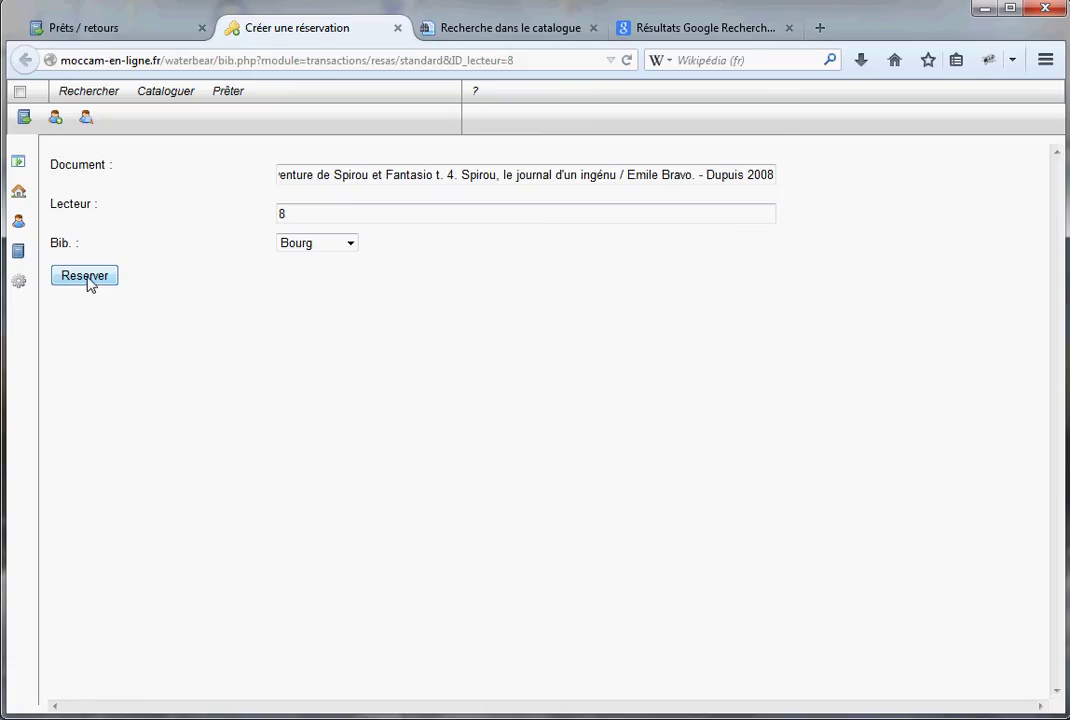
{"action": "left_click", "coordinate": [86, 279]}
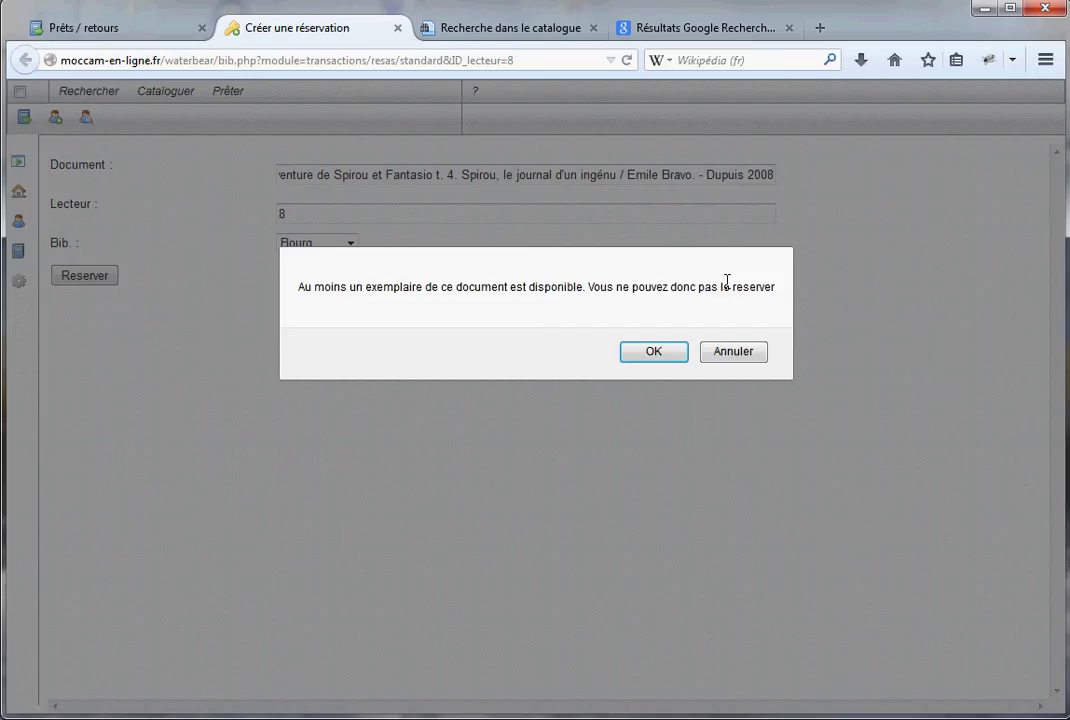
{"action": "left_click", "coordinate": [649, 354]}
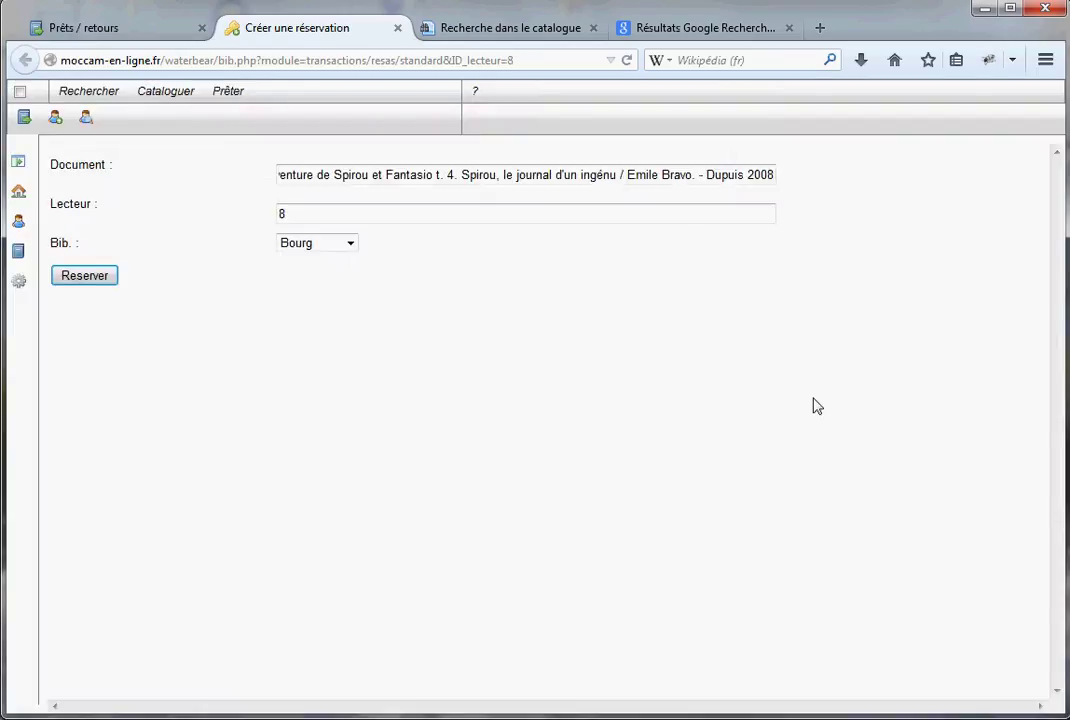
{"action": "left_click", "coordinate": [669, 356]}
Close the reservation page and refresh Réservations to show the third reservation
{"action": "left_click", "coordinate": [398, 28]}
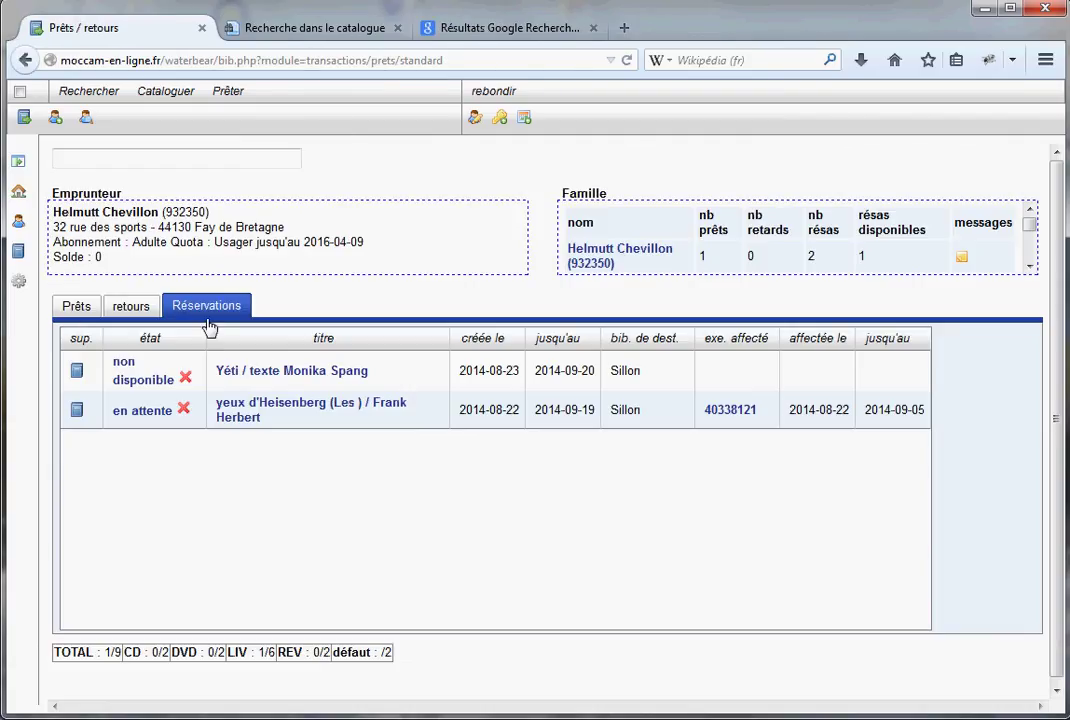
{"action": "left_click", "coordinate": [130, 306]}
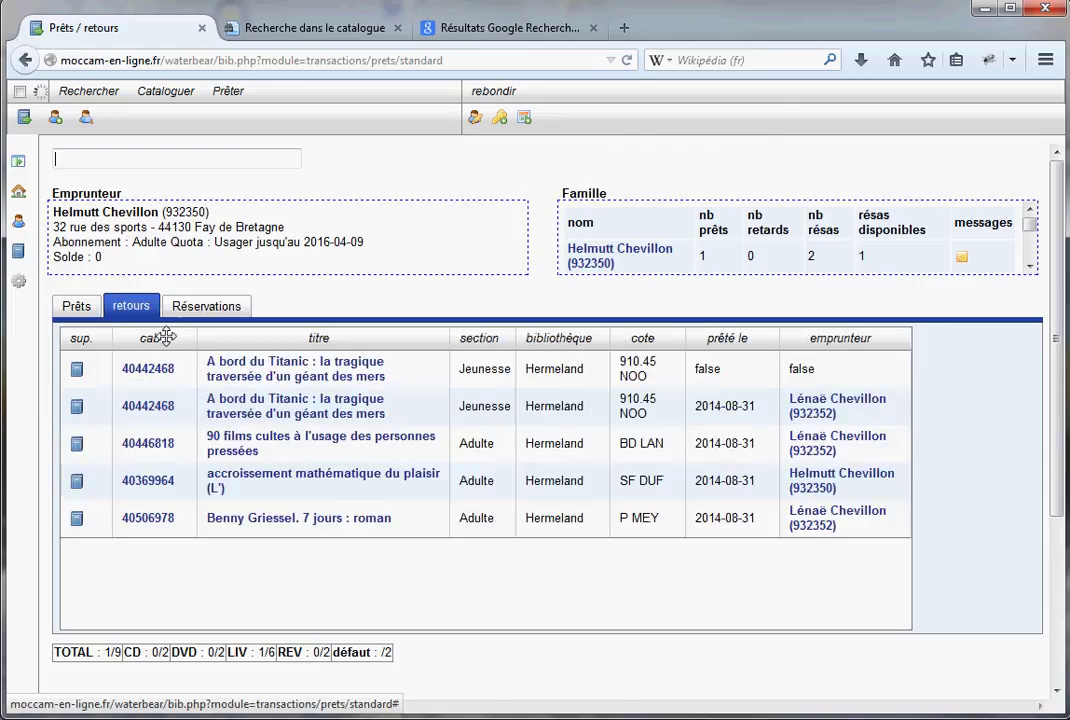
{"action": "left_click", "coordinate": [206, 308]}
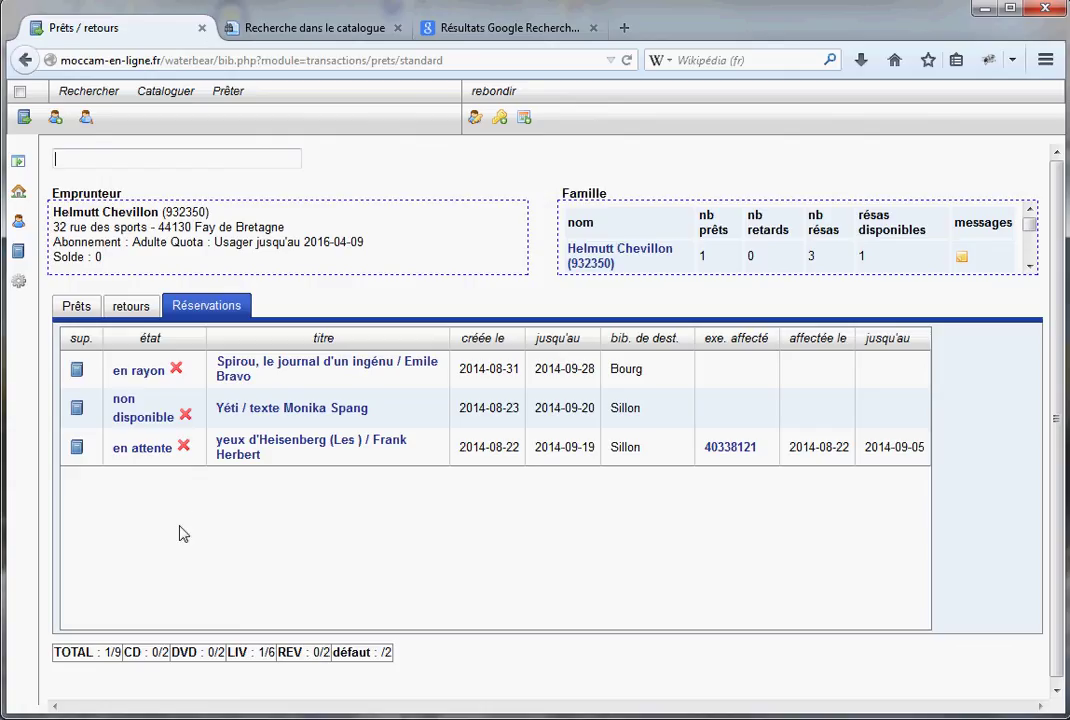
Start a reservation for Adieu ! signé Nils from the catalogue title list
{"action": "left_click", "coordinate": [311, 30]}
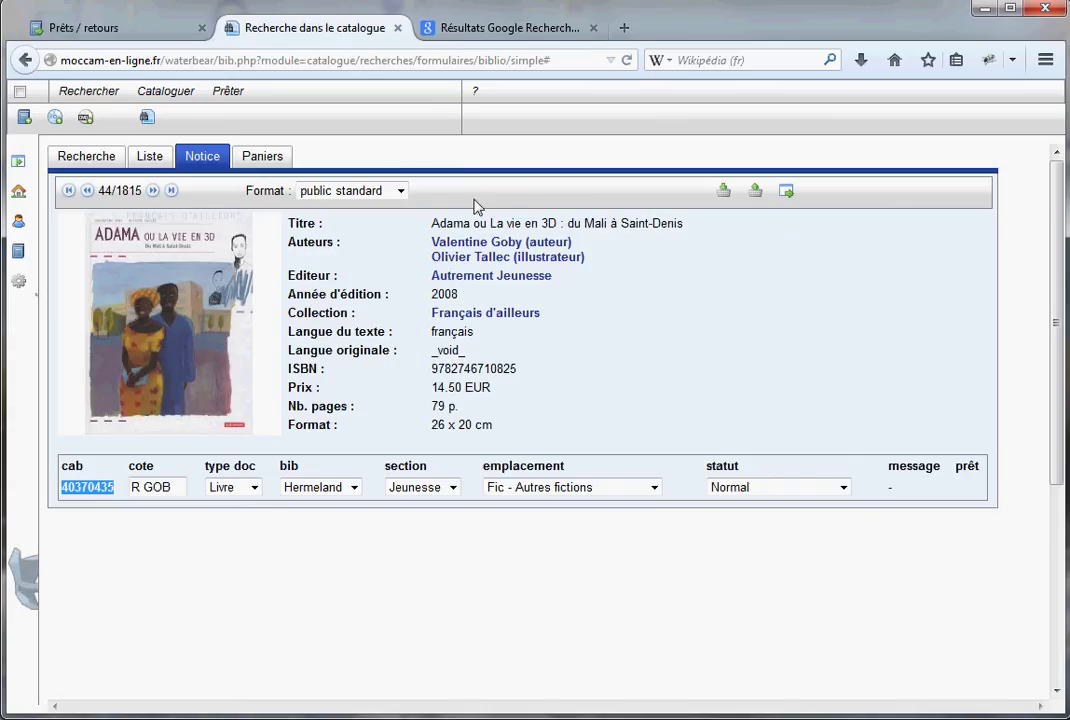
{"action": "left_click", "coordinate": [149, 161]}
{"action": "scroll", "coordinate": [468, 494], "scroll_direction": "down", "scroll_amount": 2}
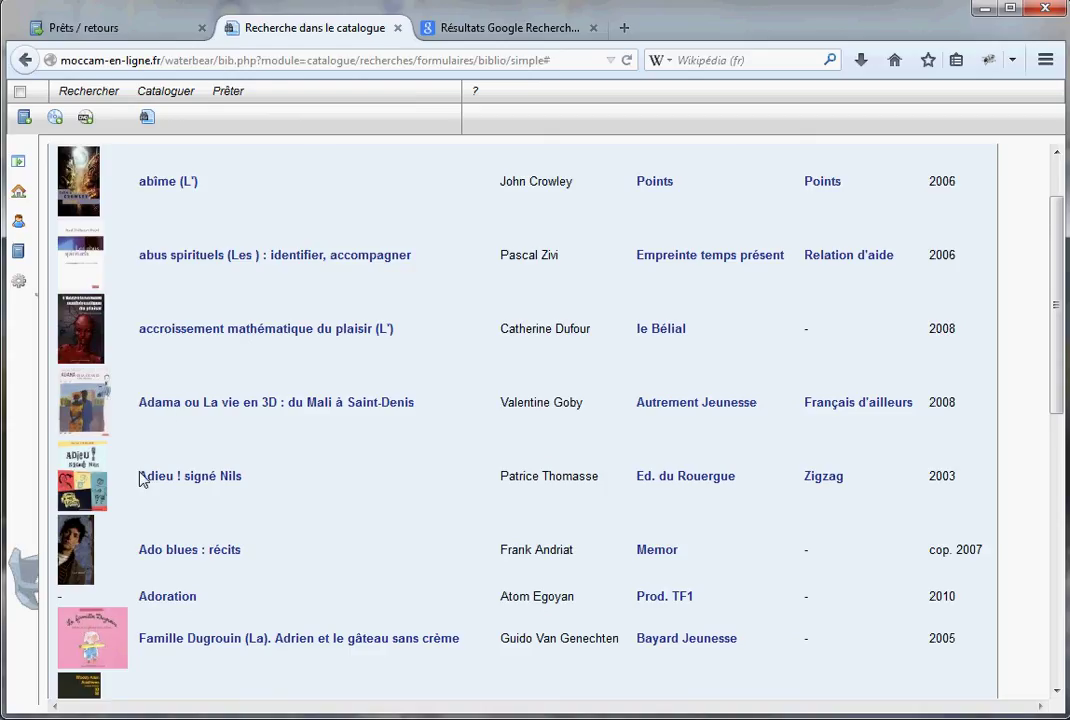
{"action": "left_click", "coordinate": [154, 477]}
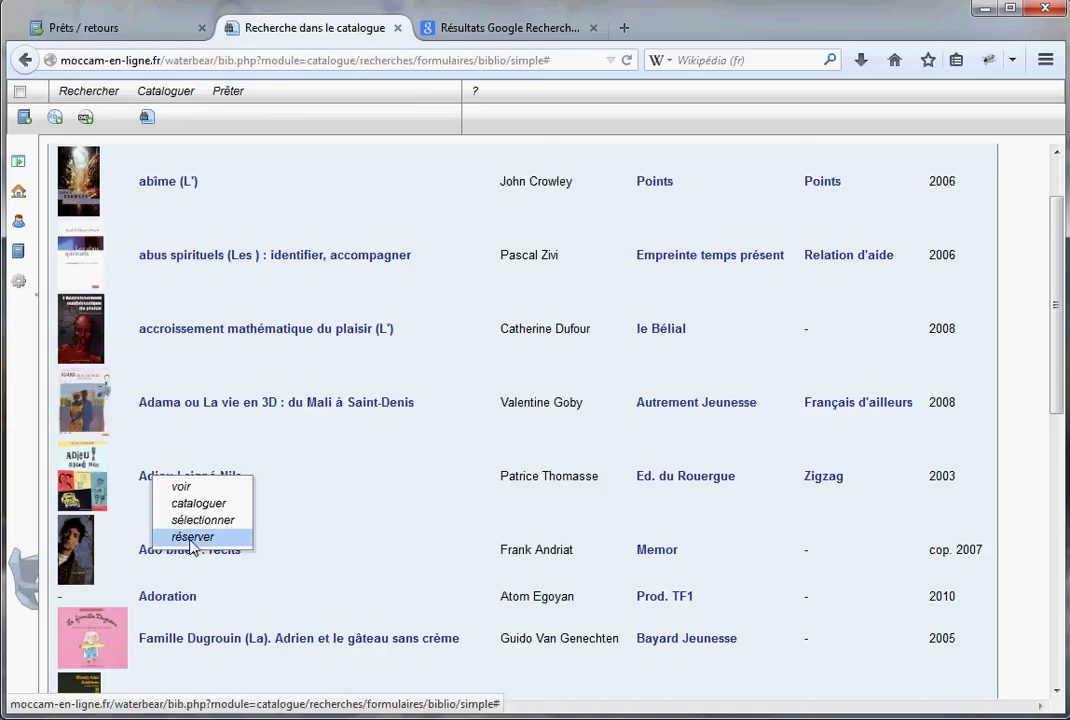
{"action": "left_click", "coordinate": [192, 537]}
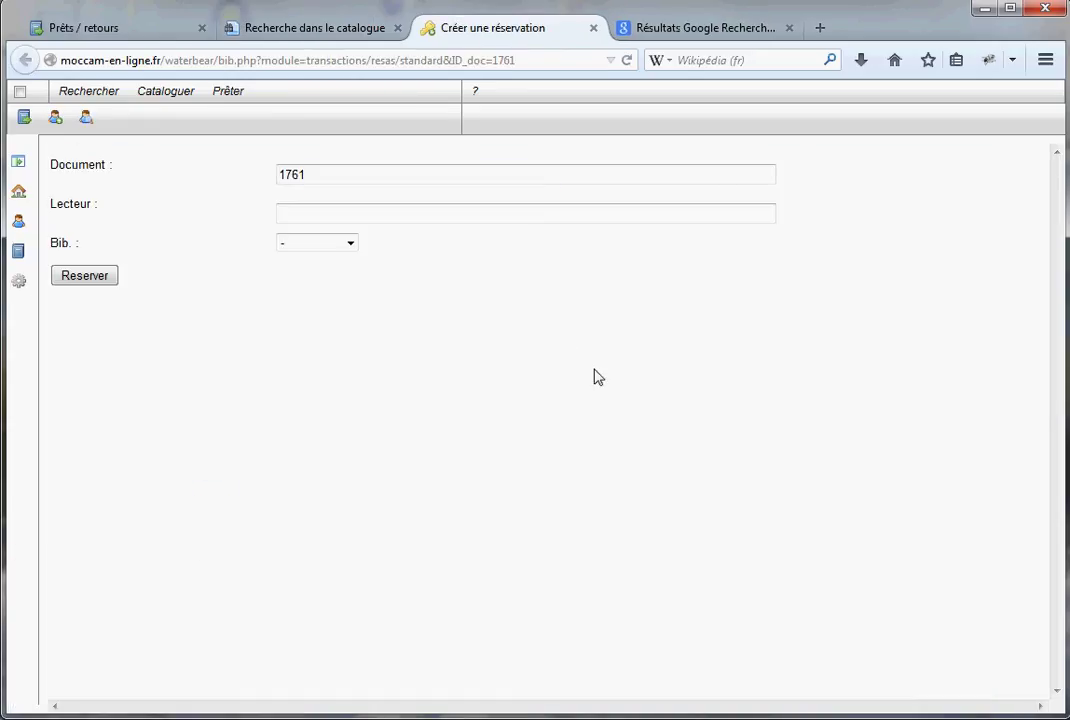
Reserve document 1761 for the reader at Sillon, accepting the available-copy refusal, then return to Prêts / retours
{"action": "left_click_drag", "start_coordinate": [310, 174], "coordinate": [281, 174]}
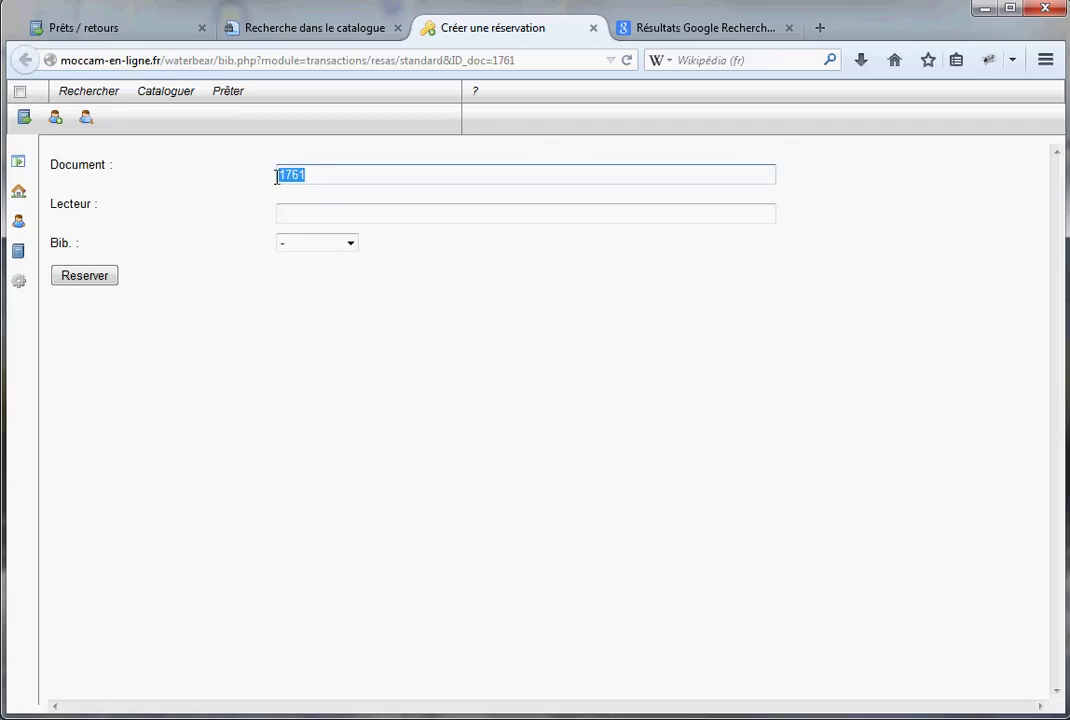
{"action": "left_click", "coordinate": [325, 211]}
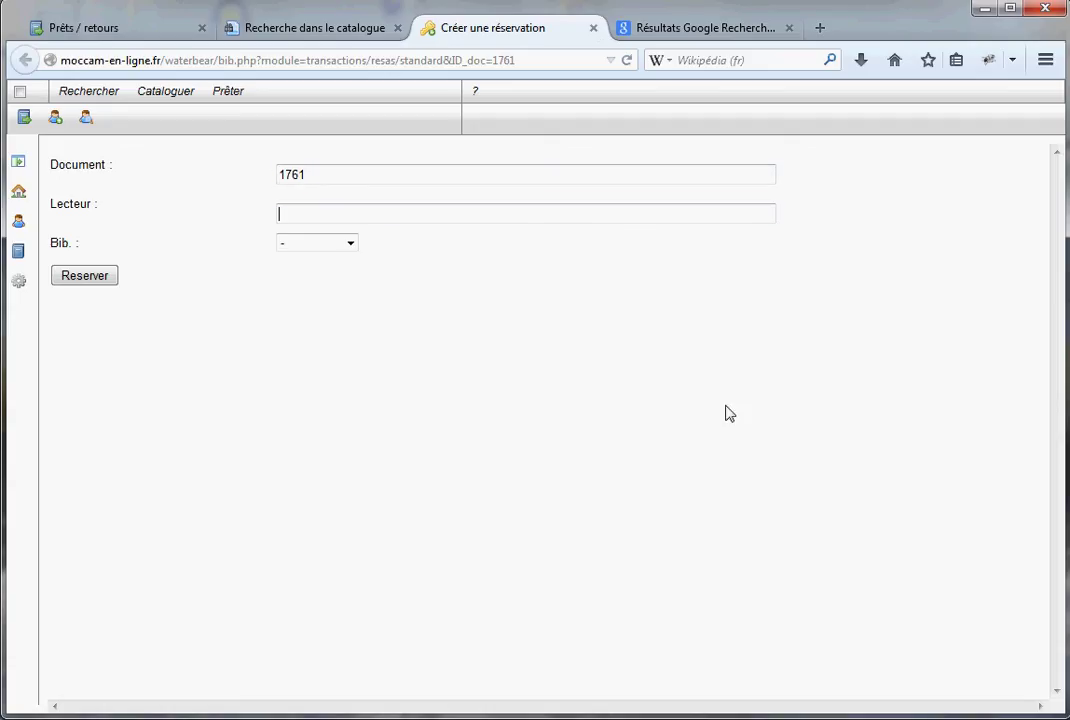
{"action": "type", "text": "h"}
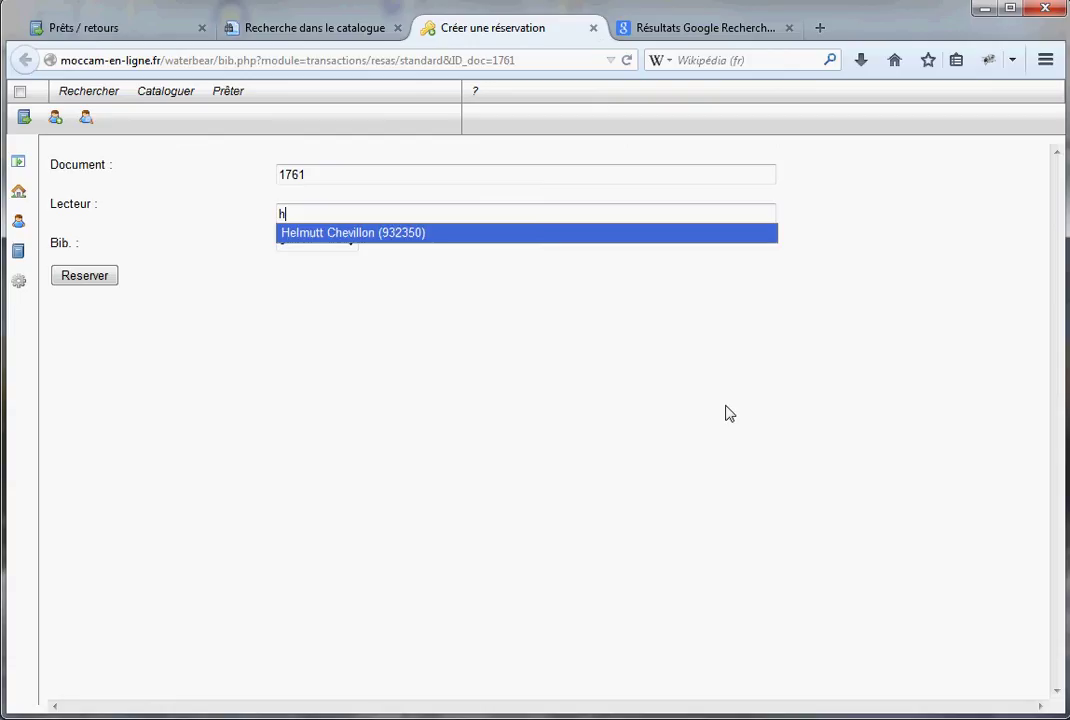
{"action": "left_click", "coordinate": [386, 233]}
{"action": "left_click", "coordinate": [351, 243]}
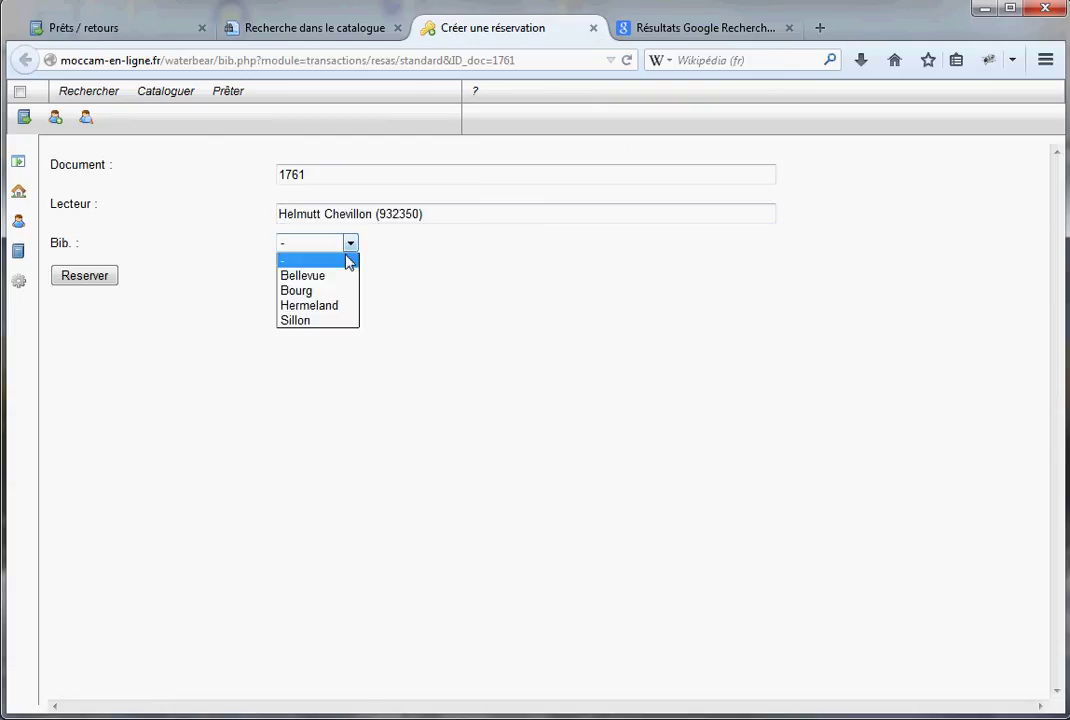
{"action": "left_click", "coordinate": [308, 320]}
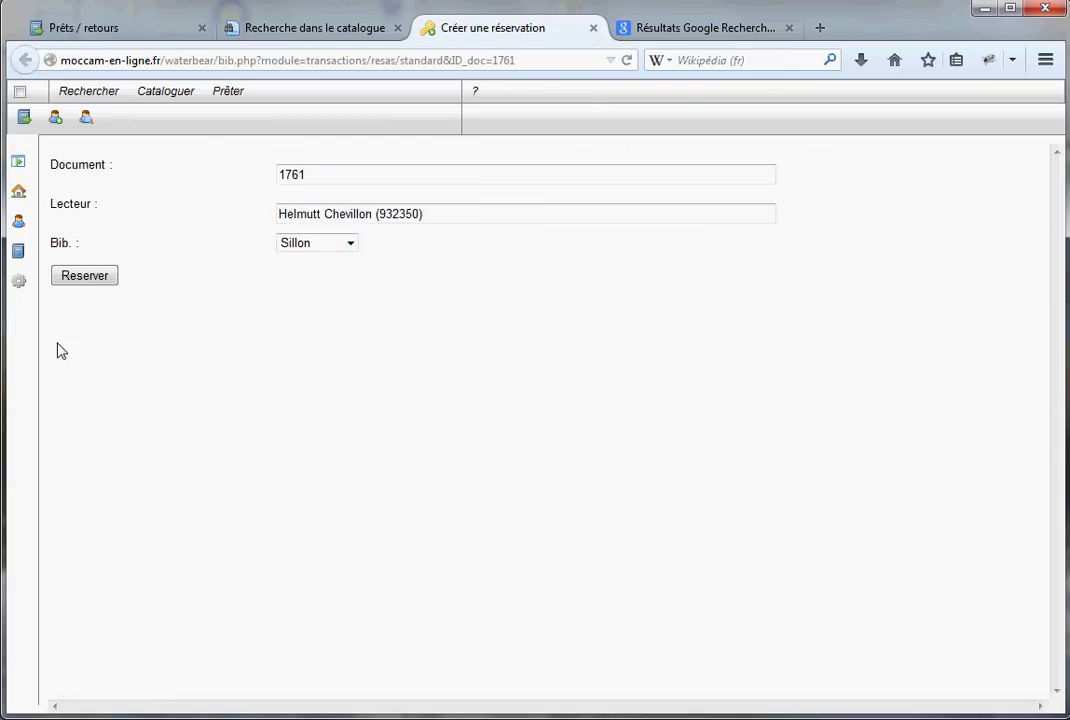
{"action": "left_click", "coordinate": [81, 278]}
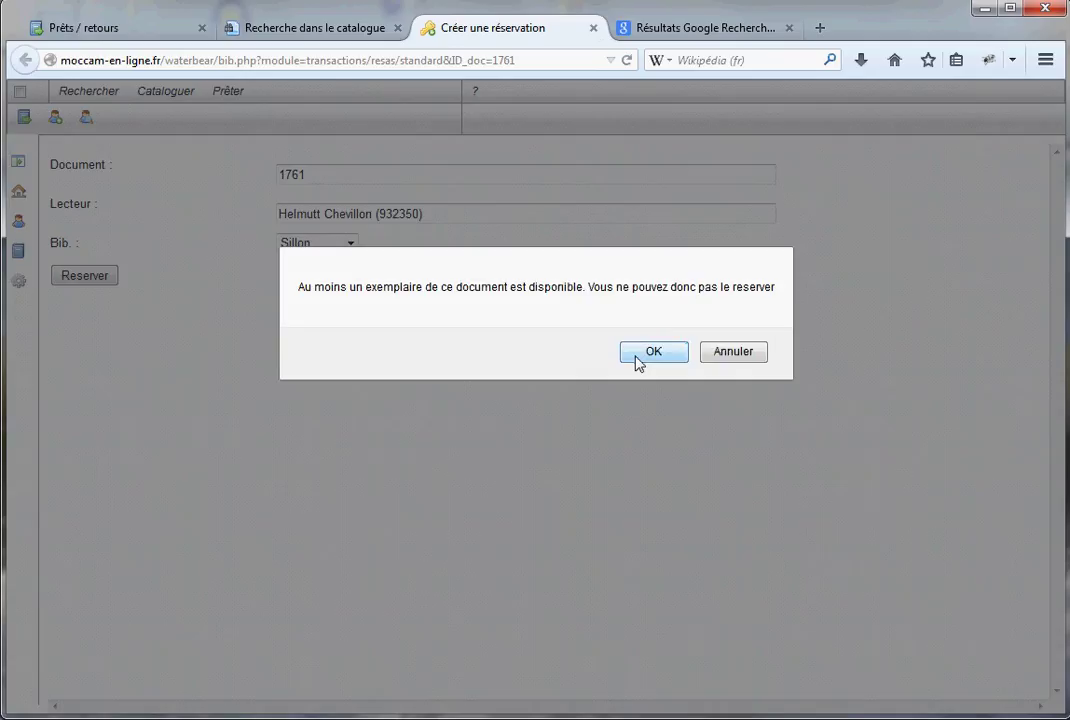
{"action": "left_click", "coordinate": [640, 354]}
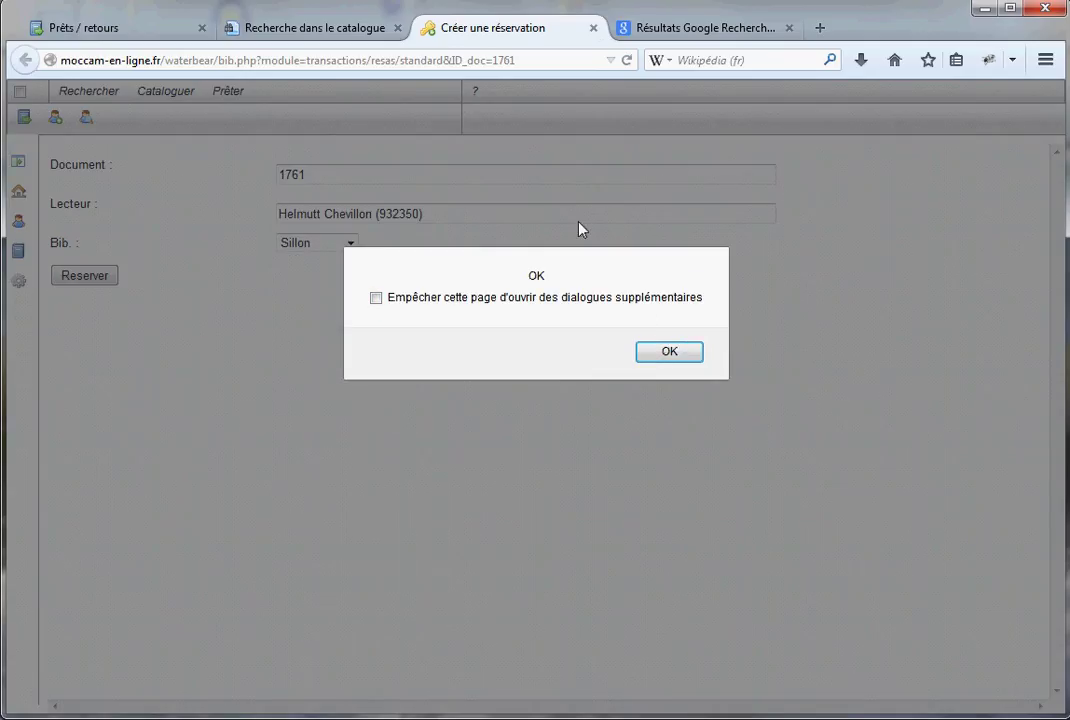
{"action": "left_click", "coordinate": [663, 350]}
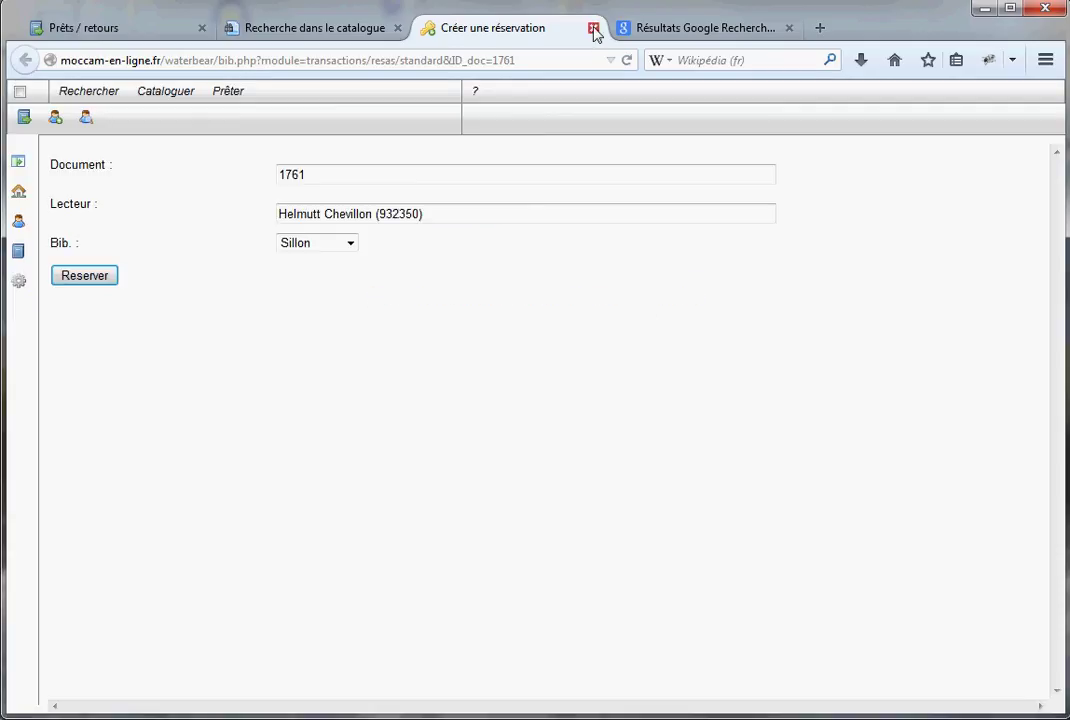
{"action": "left_click", "coordinate": [593, 30]}
{"action": "left_click", "coordinate": [69, 27]}
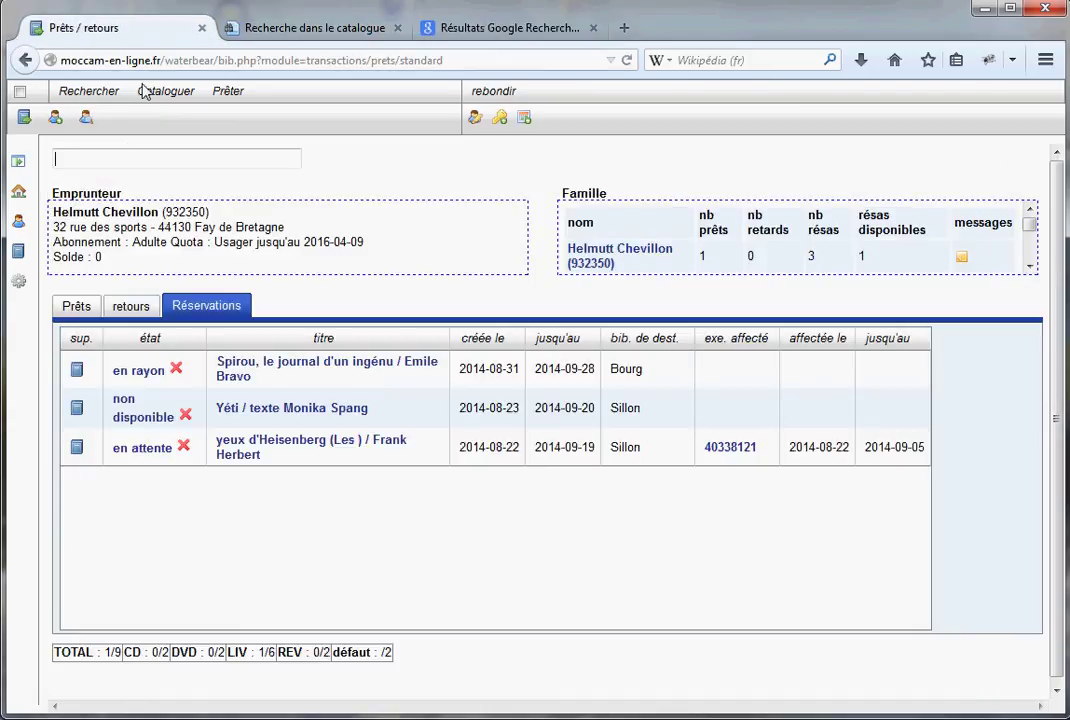
Refresh reservations, then check in barcode 40437365 and accept its transit to SIL
{"action": "left_click", "coordinate": [142, 308]}
{"action": "left_click", "coordinate": [207, 312]}
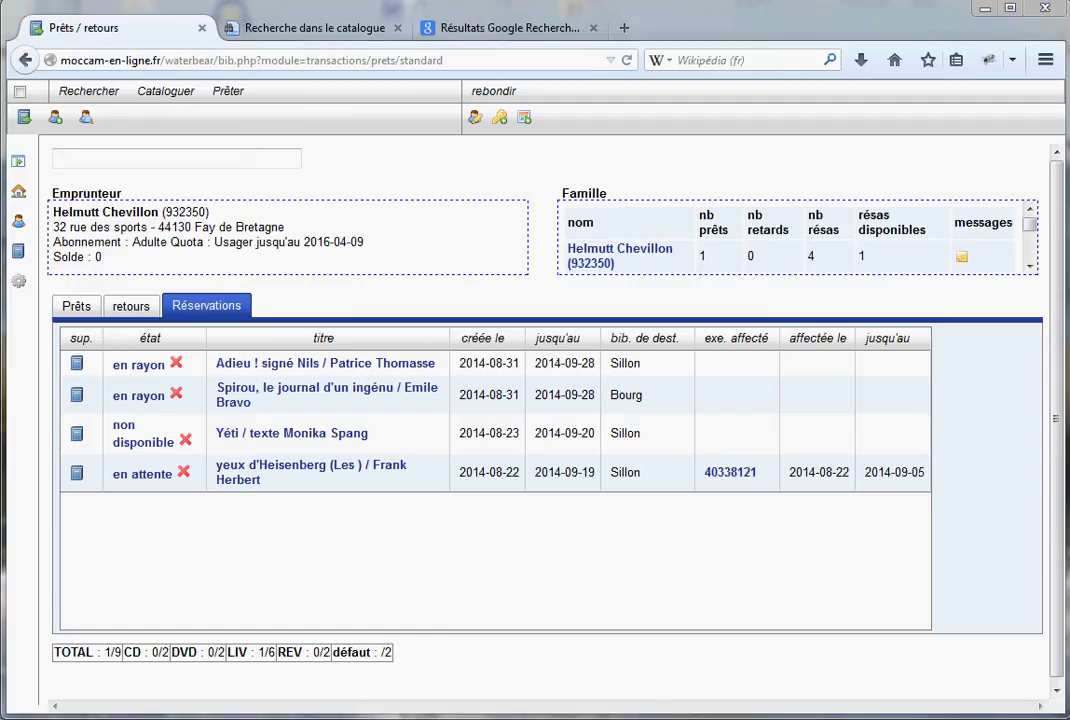
{"action": "left_click", "coordinate": [131, 306]}
{"action": "left_click", "coordinate": [140, 151]}
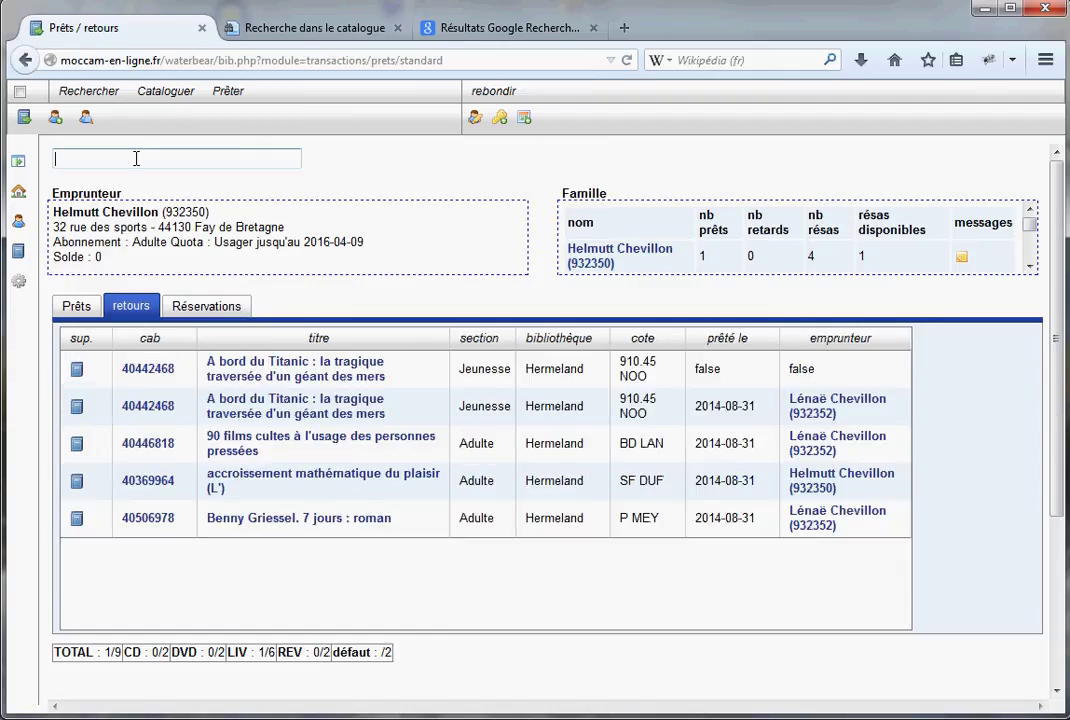
{"action": "type", "text": "40437365"}
{"action": "key", "text": "Return"}
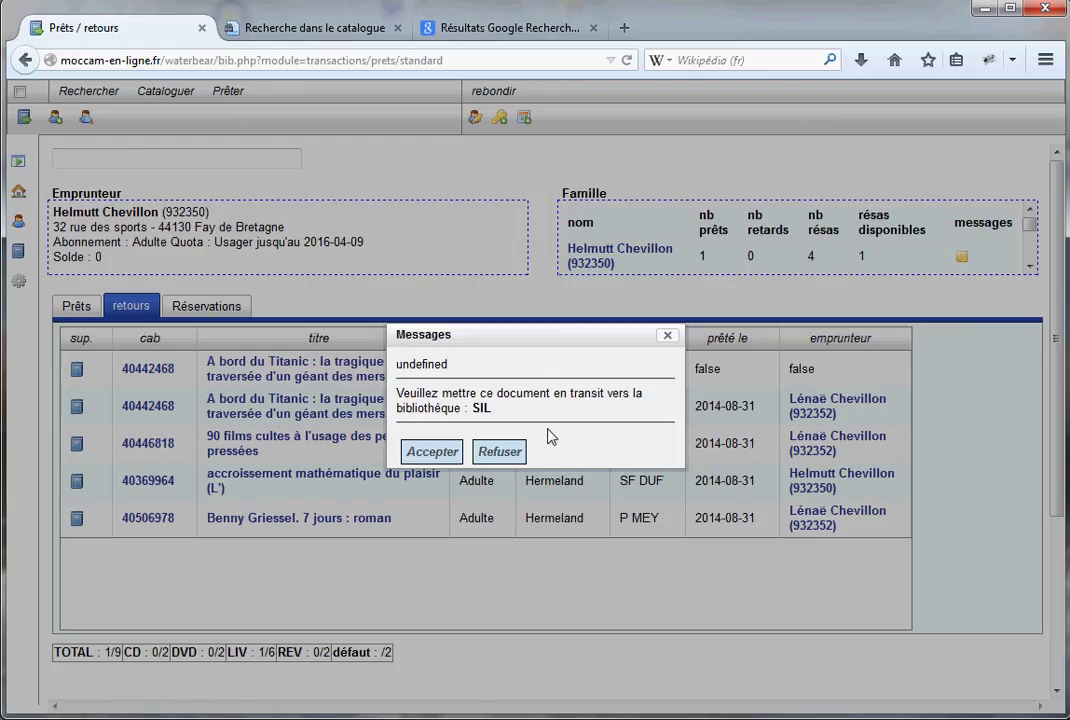
{"action": "left_click", "coordinate": [440, 453]}
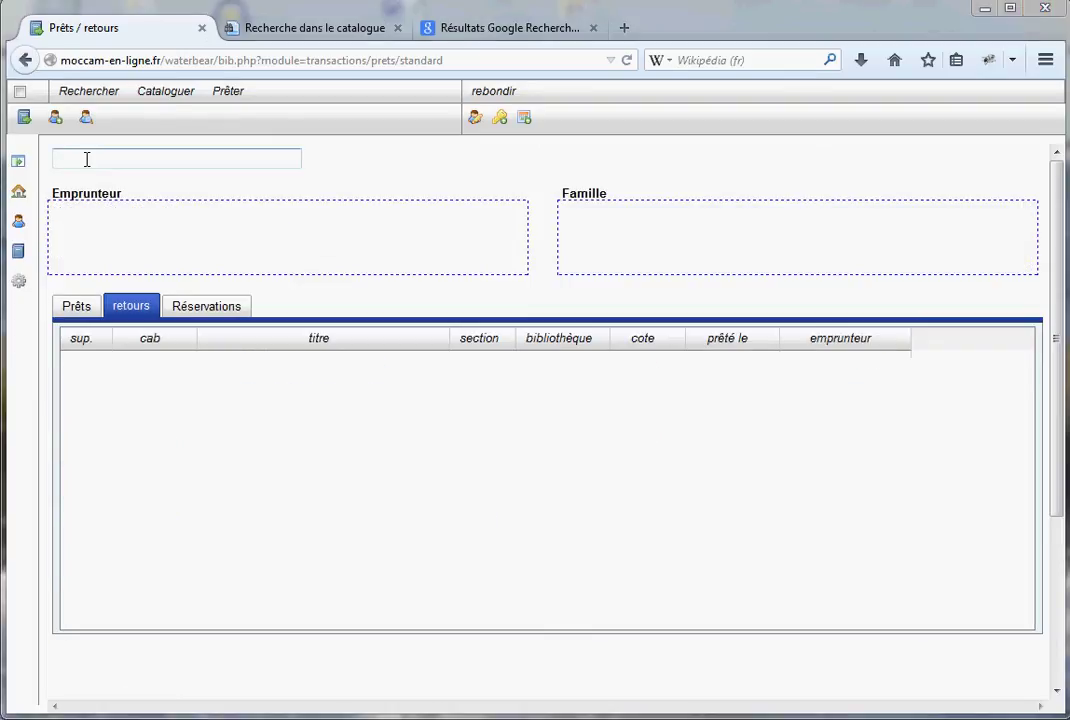
Check in Yéti copy 40437355 and acknowledge the notice that it is reserved
{"action": "left_click", "coordinate": [86, 158]}
{"action": "type", "text": "40437355"}
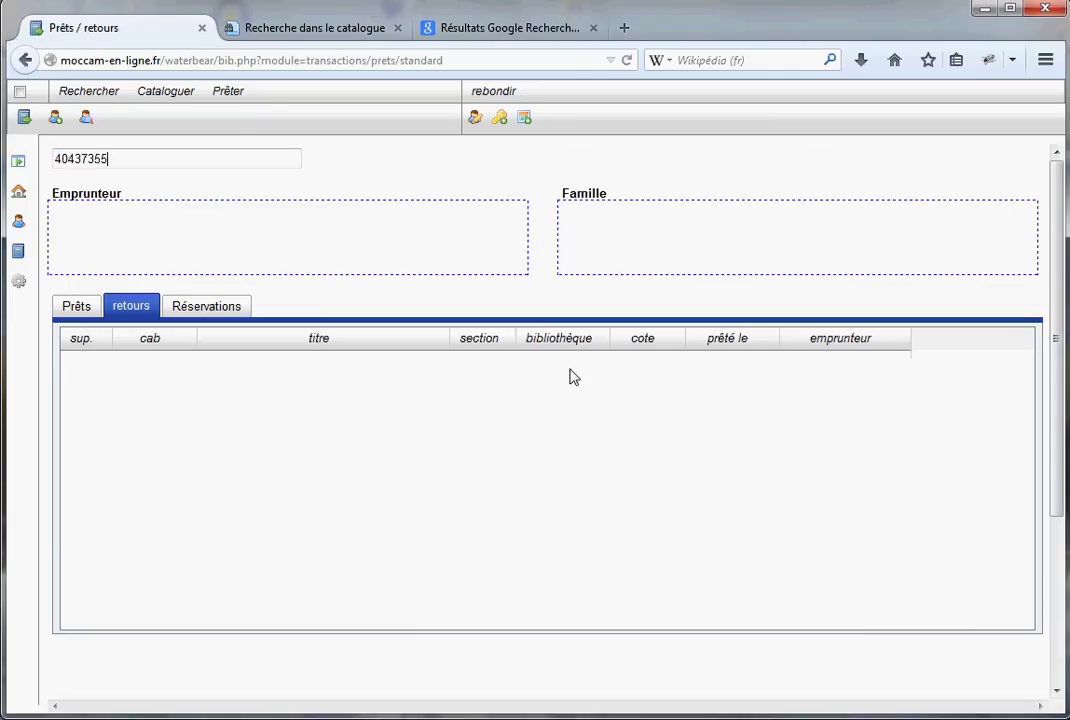
{"action": "key", "text": "Return"}
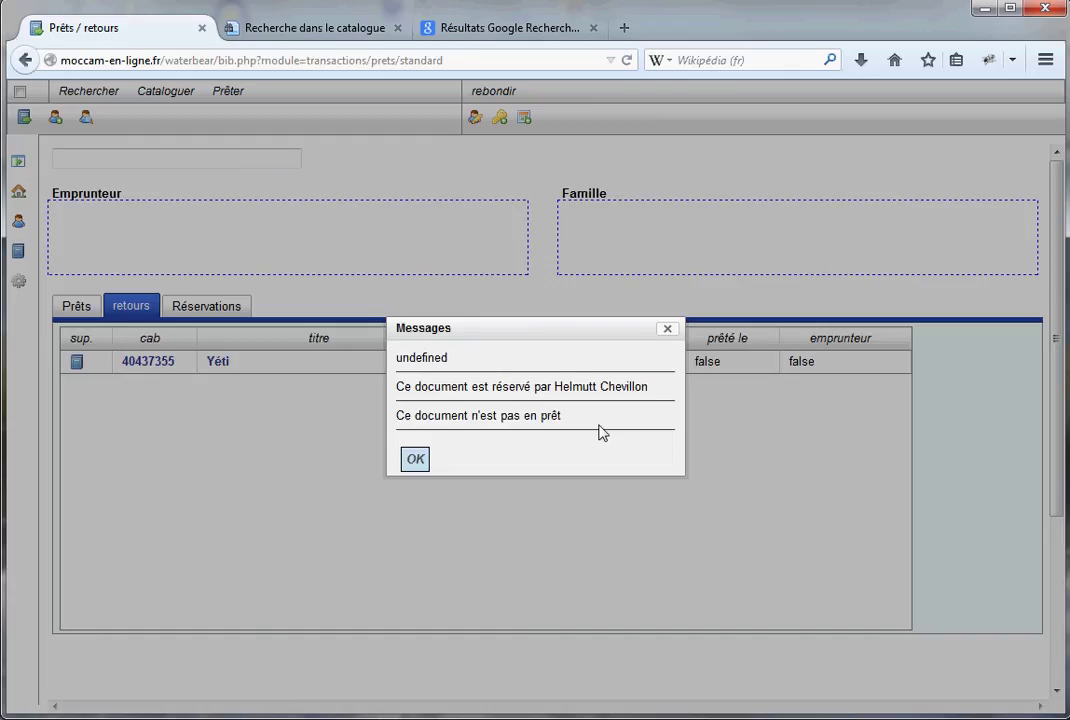
{"action": "left_click", "coordinate": [415, 459]}
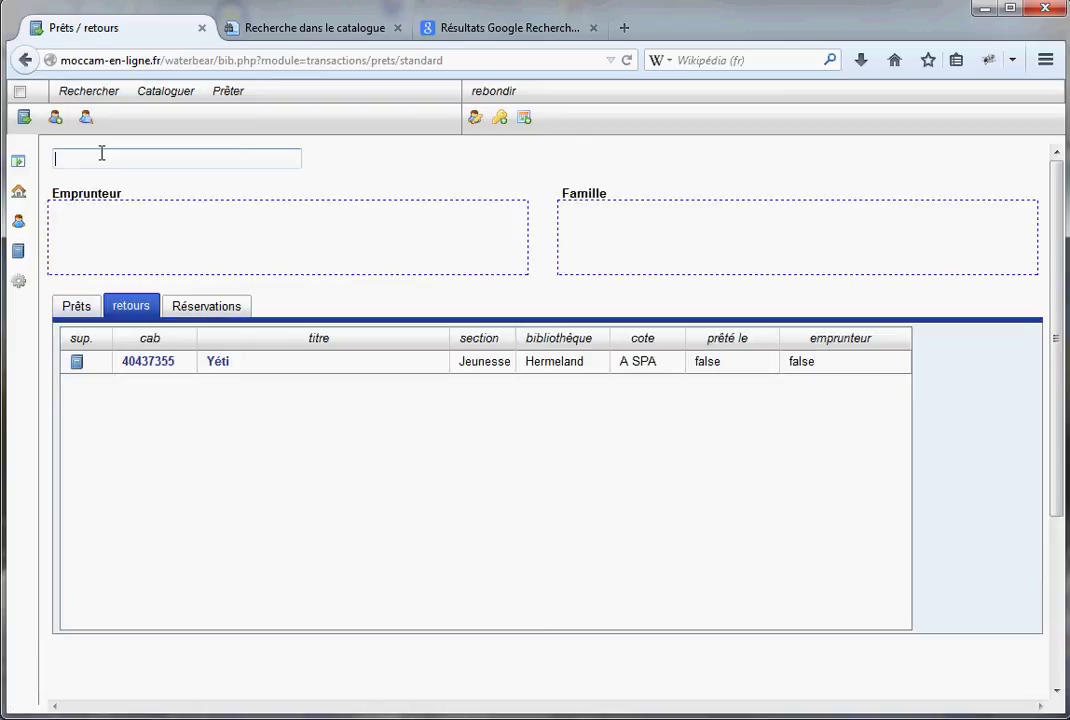
Open the reader's account from the name autocomplete and dismiss the available-reservations message
{"action": "type", "text": "hel"}
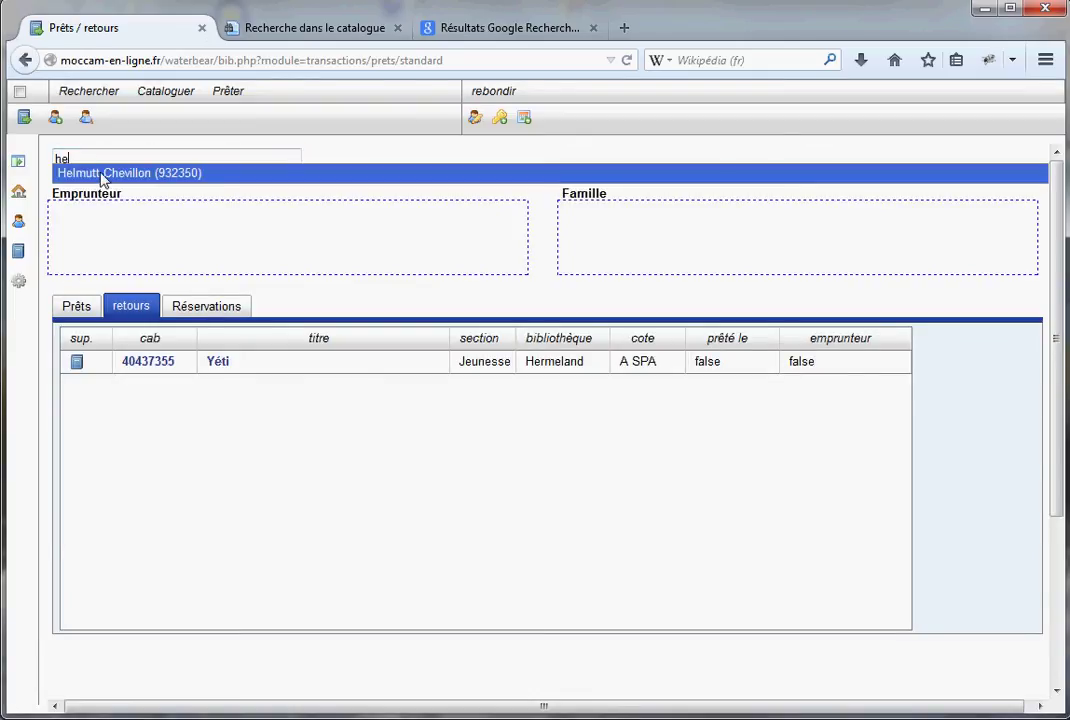
{"action": "left_click", "coordinate": [103, 174]}
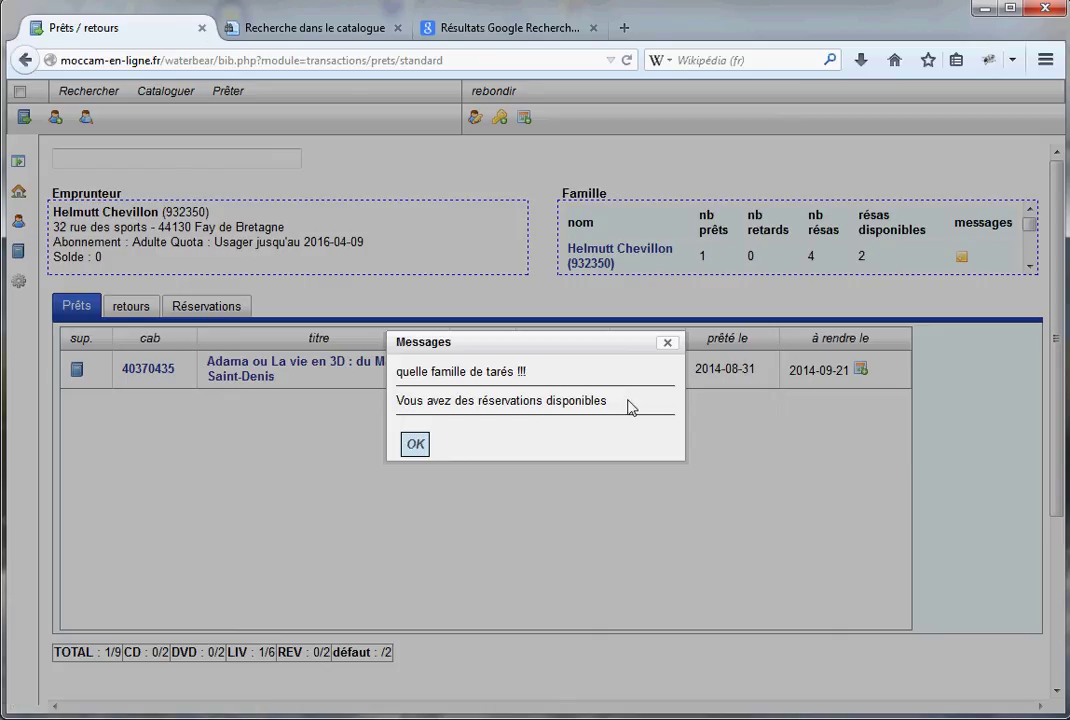
{"action": "left_click", "coordinate": [416, 446]}
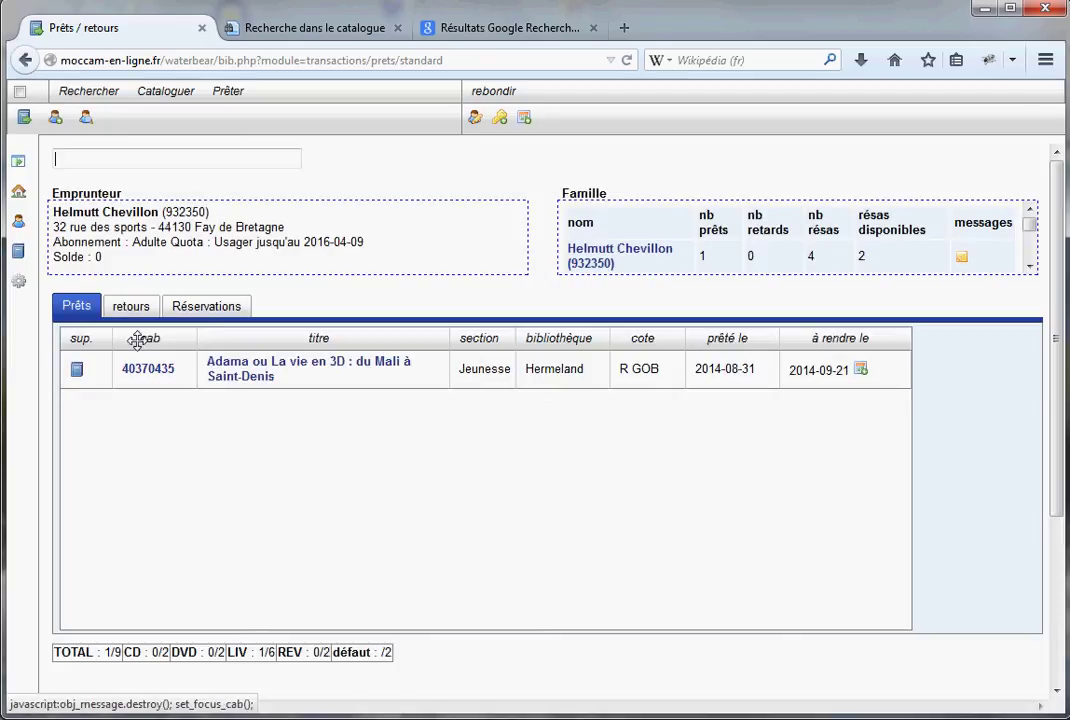
Lend the reserved Yéti copy 40437355 to the reader, due back 2014-09-21
{"action": "left_click", "coordinate": [210, 311]}
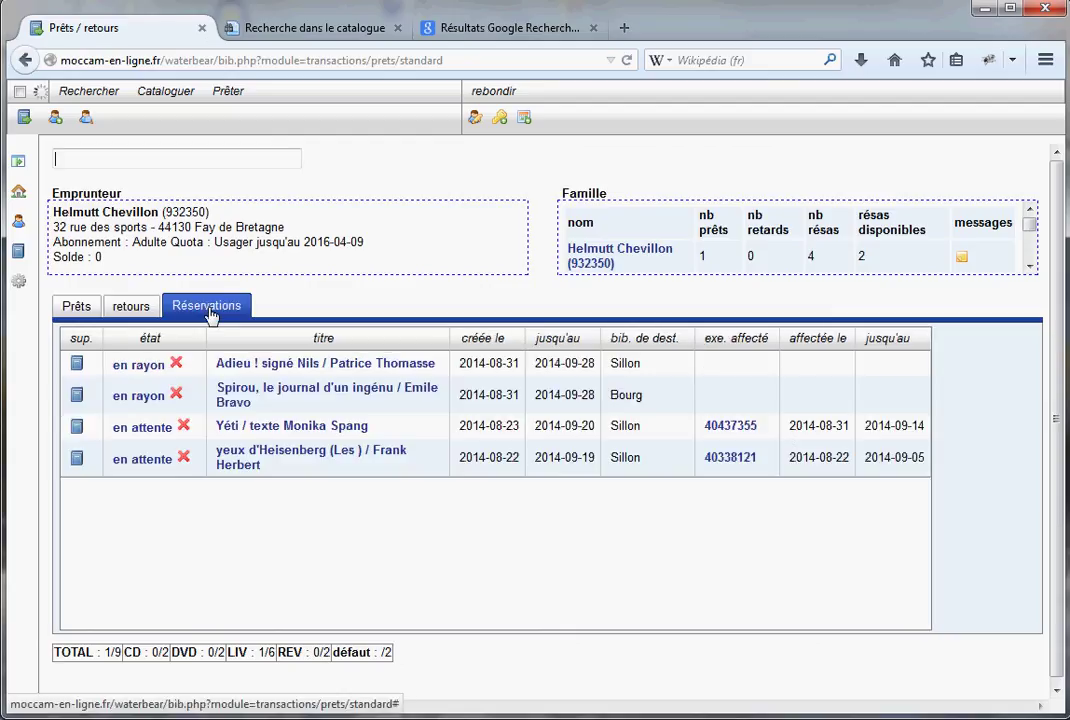
{"action": "double_click", "coordinate": [760, 436]}
{"action": "key", "text": "ctrl+c"}
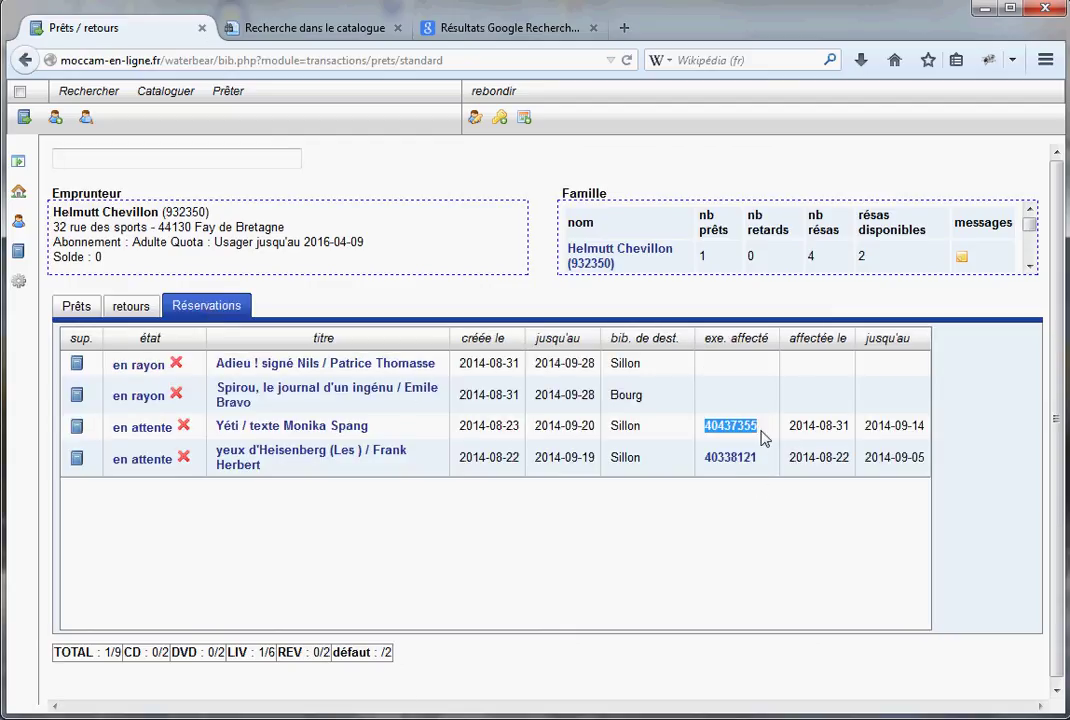
{"action": "left_click", "coordinate": [79, 288]}
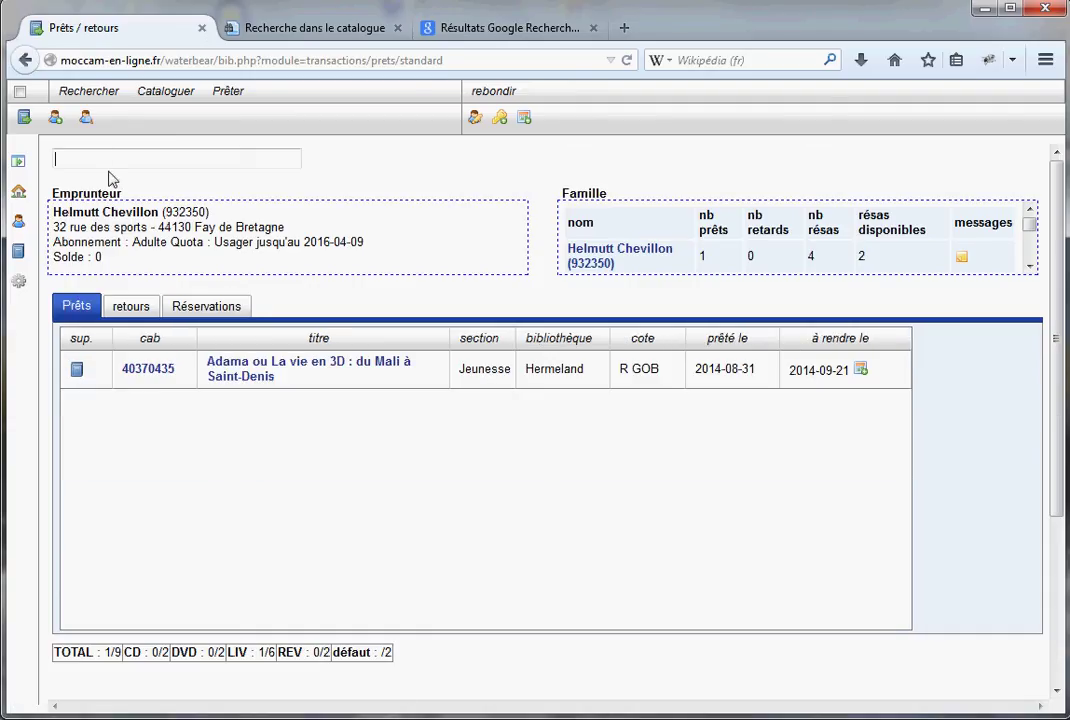
{"action": "key", "text": "ctrl+v"}
{"action": "key", "text": "Return"}
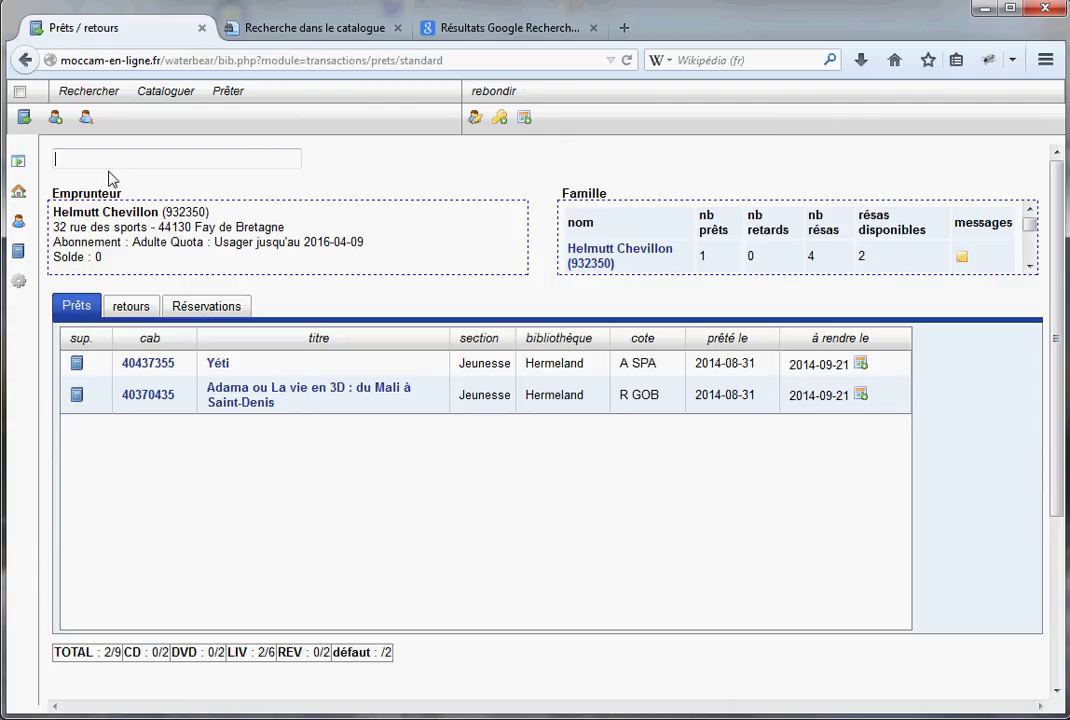
Cancel the Adieu ! signé Nils reservation, then bring up the next family member's loans
{"action": "left_click", "coordinate": [212, 310]}
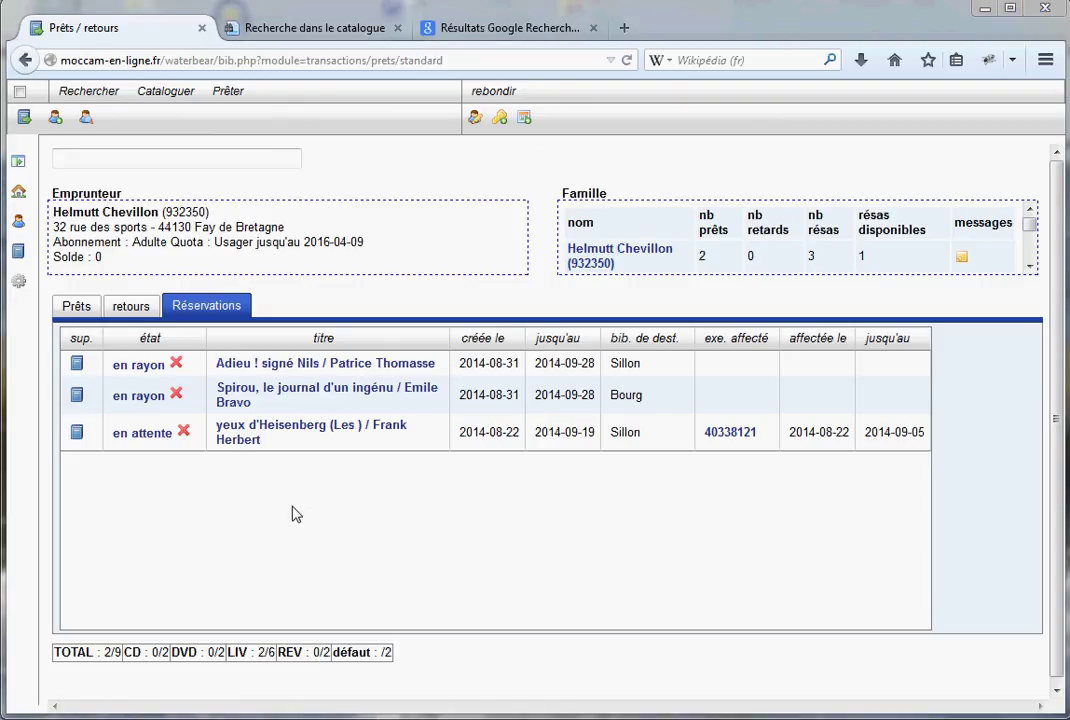
{"action": "left_click", "coordinate": [176, 364]}
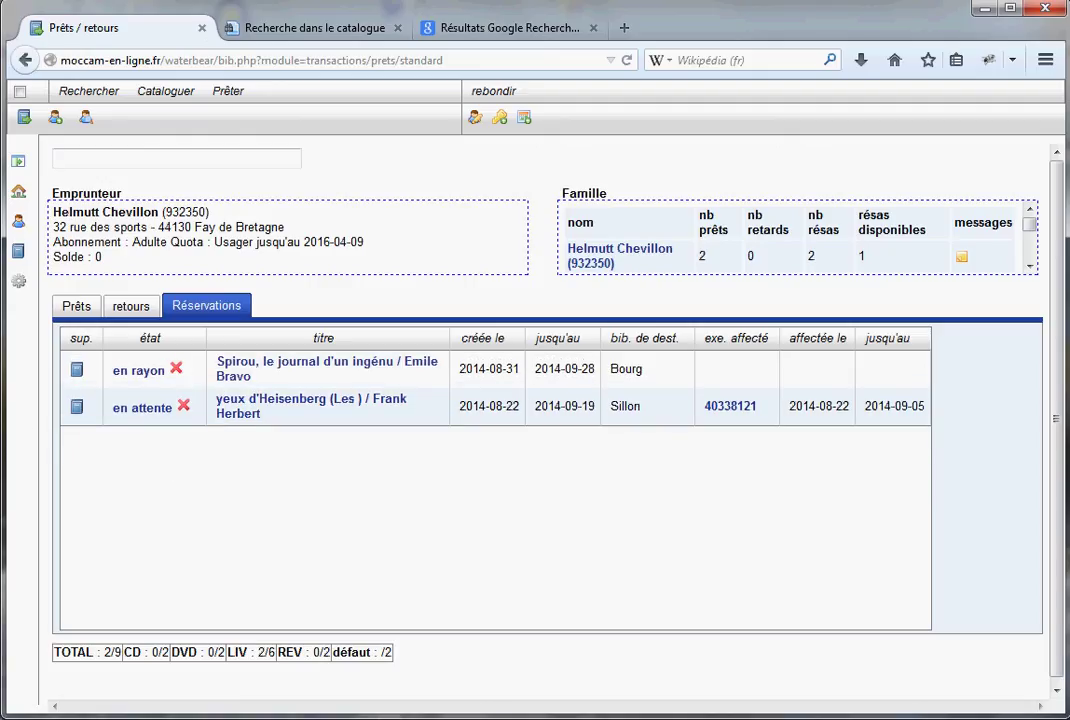
{"action": "key", "text": "Return"}
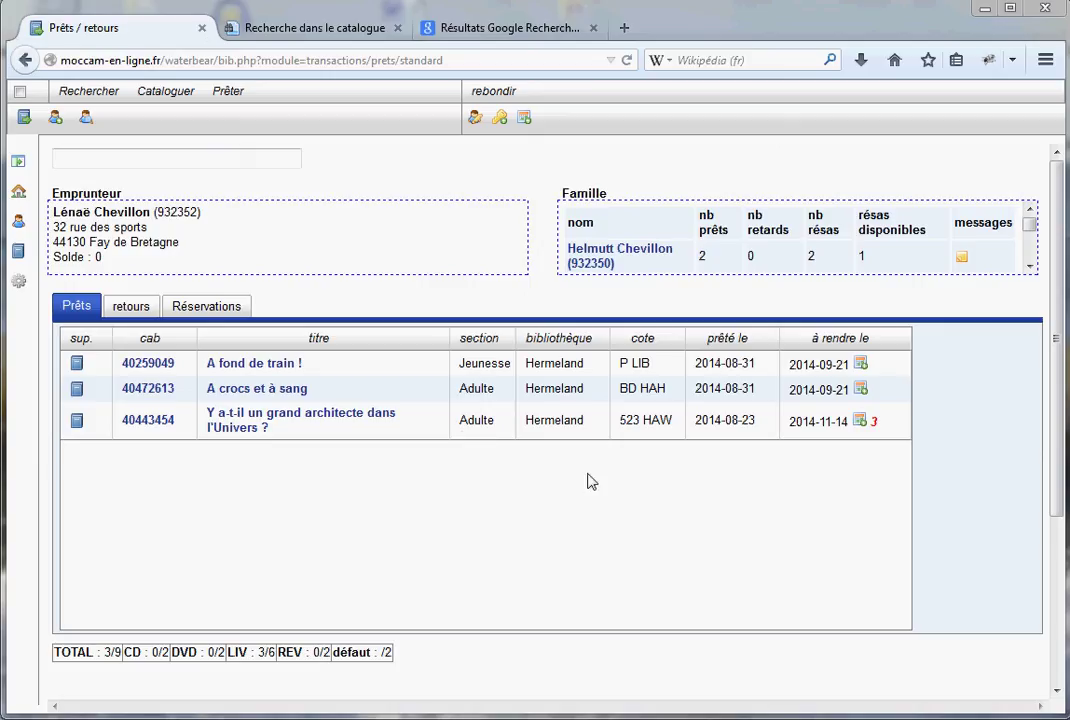
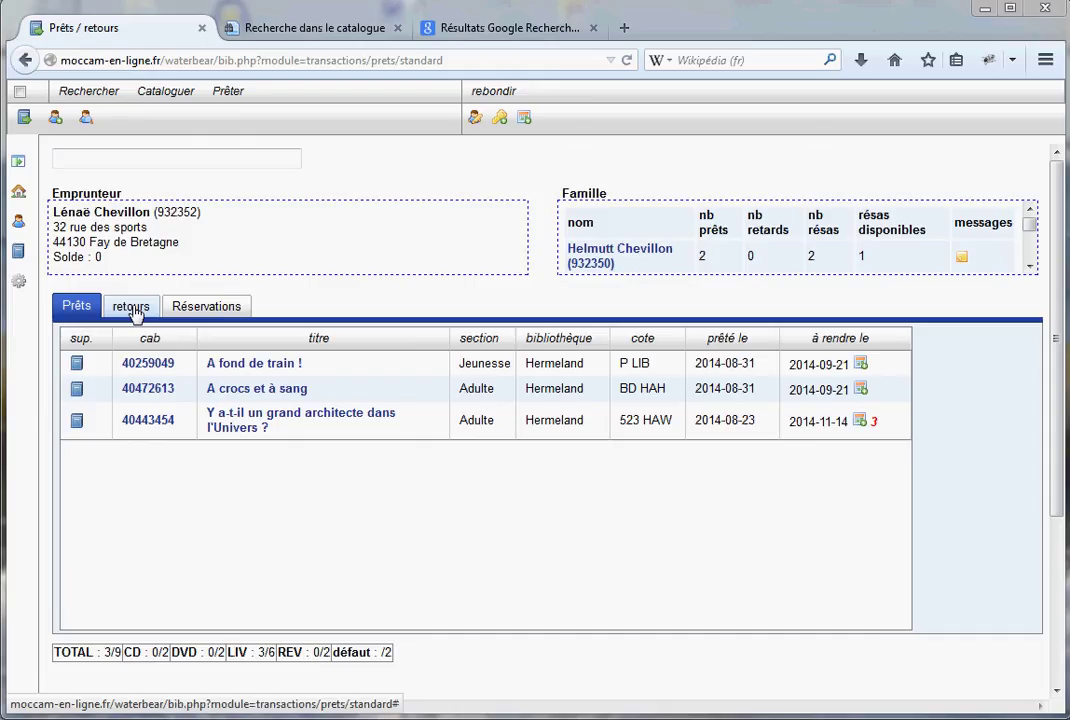
Check in barcode 40259049 on the returns list, bringing up the transit-to-HER message
{"action": "mouse_move", "coordinate": [19, 184]}
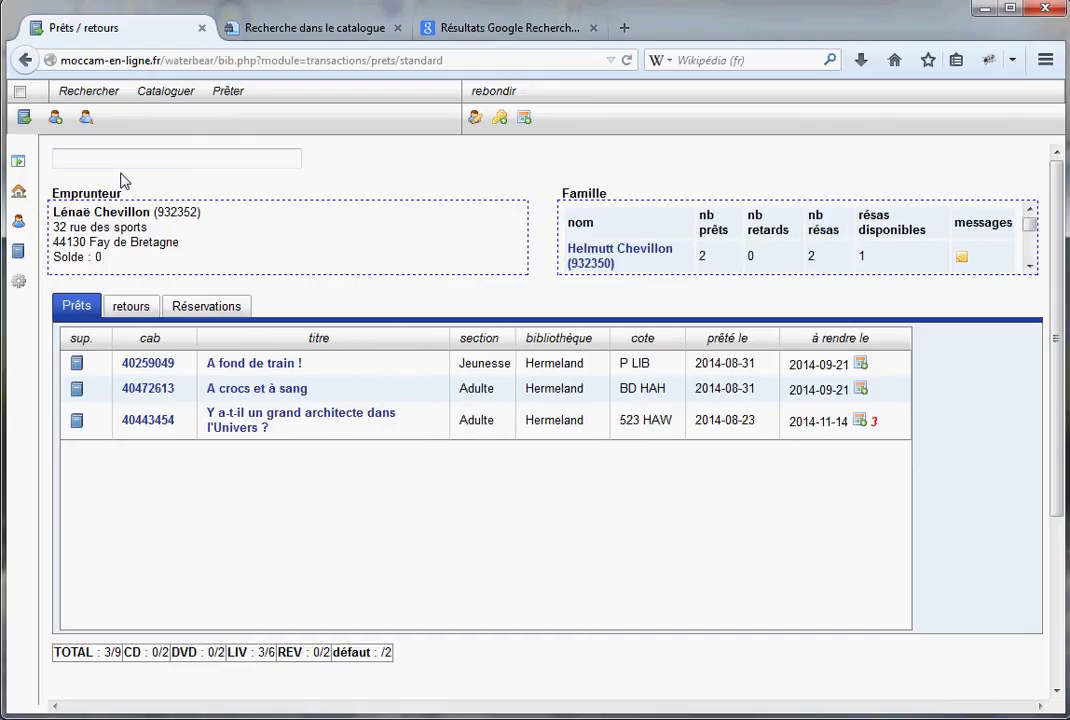
{"action": "left_click", "coordinate": [136, 307]}
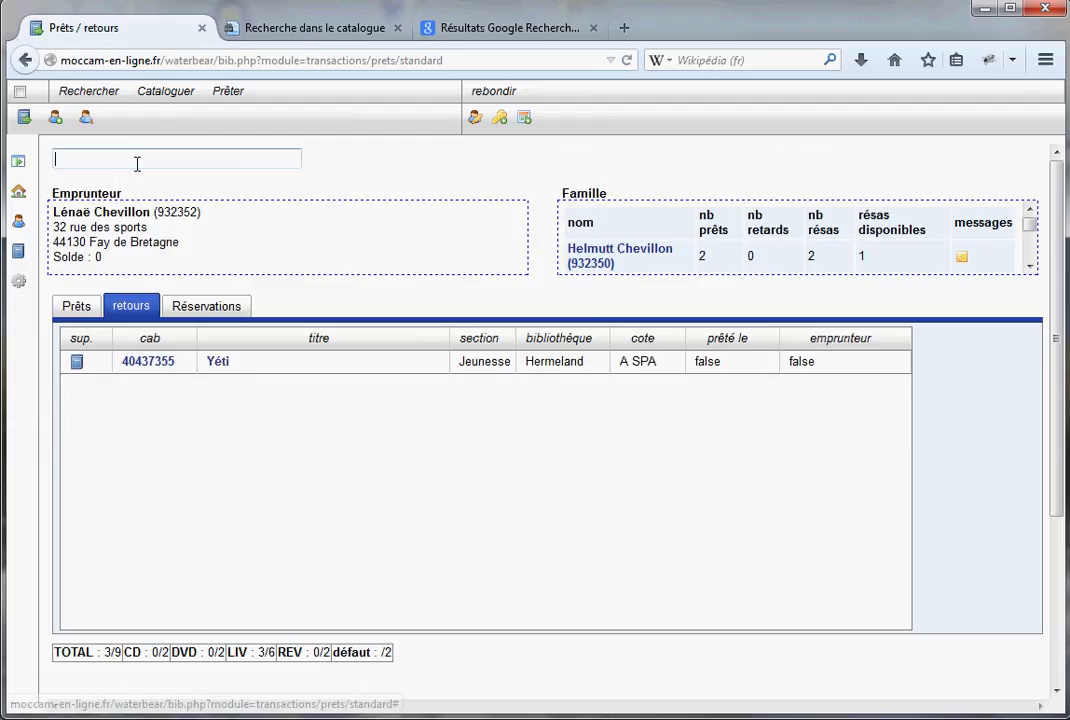
{"action": "type", "text": "46209849"}
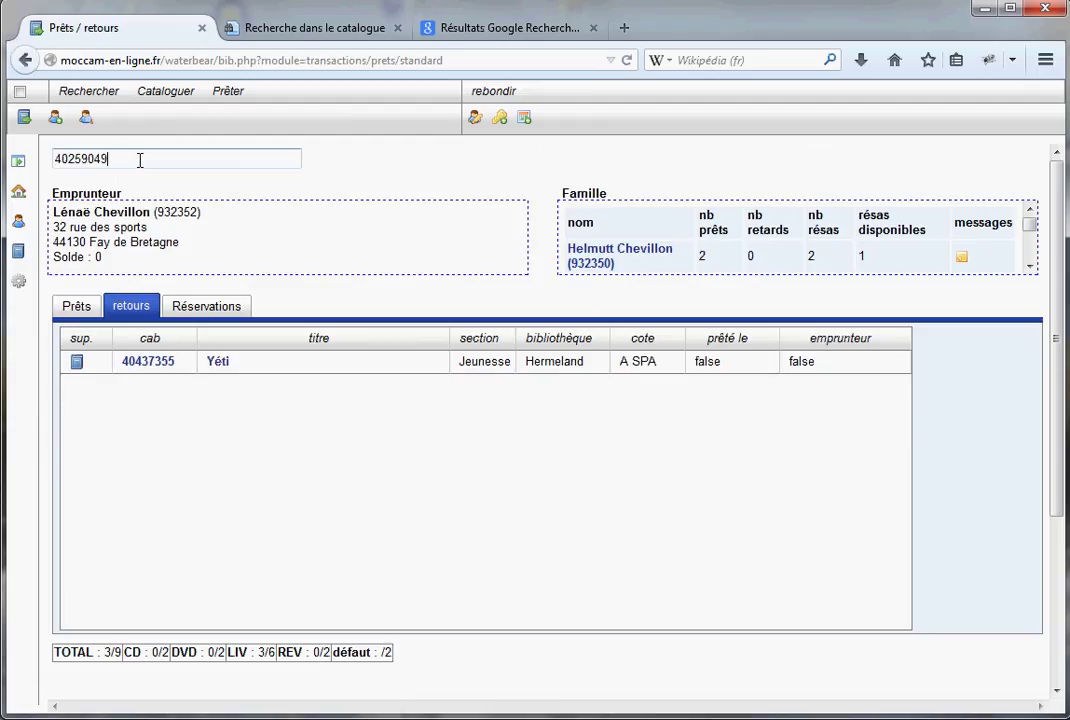
{"action": "key", "text": "Return"}
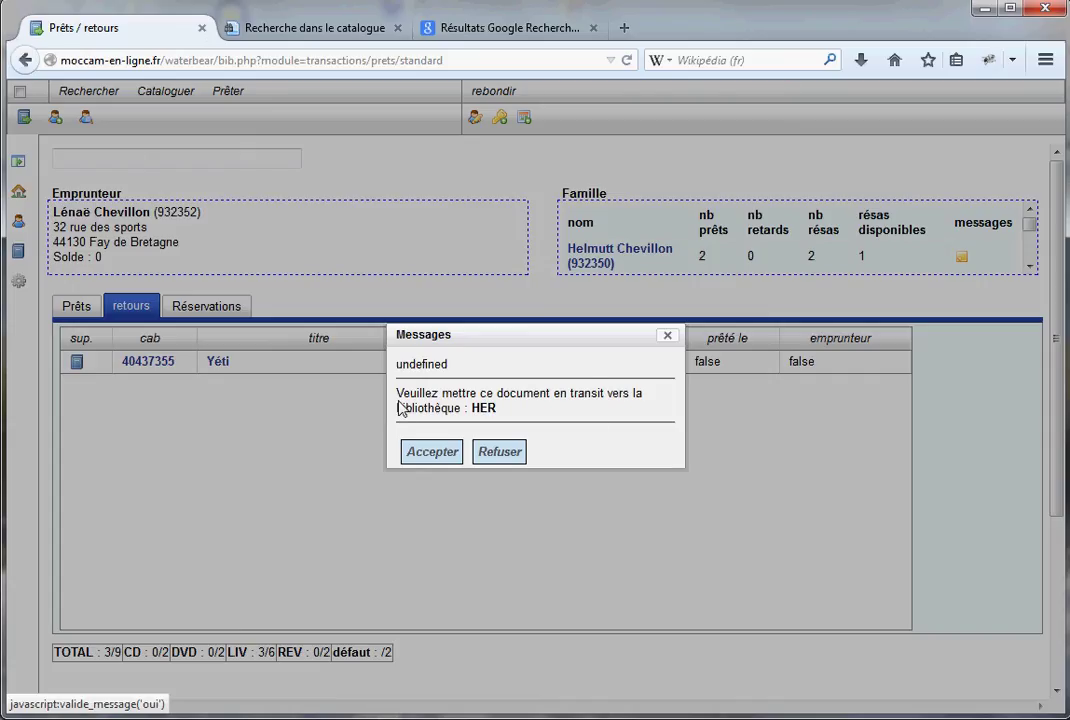
Accept the transit to HER and switch to the 'A fond de train !' catalogue record
{"action": "left_click", "coordinate": [436, 454]}
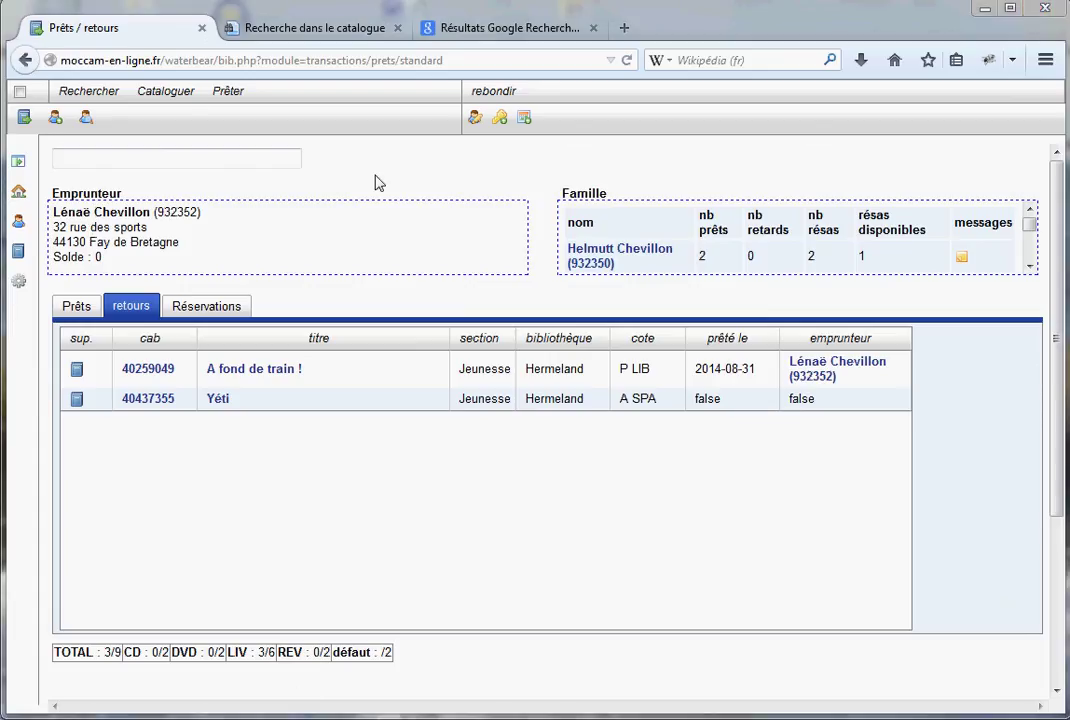
{"action": "left_click", "coordinate": [306, 36]}
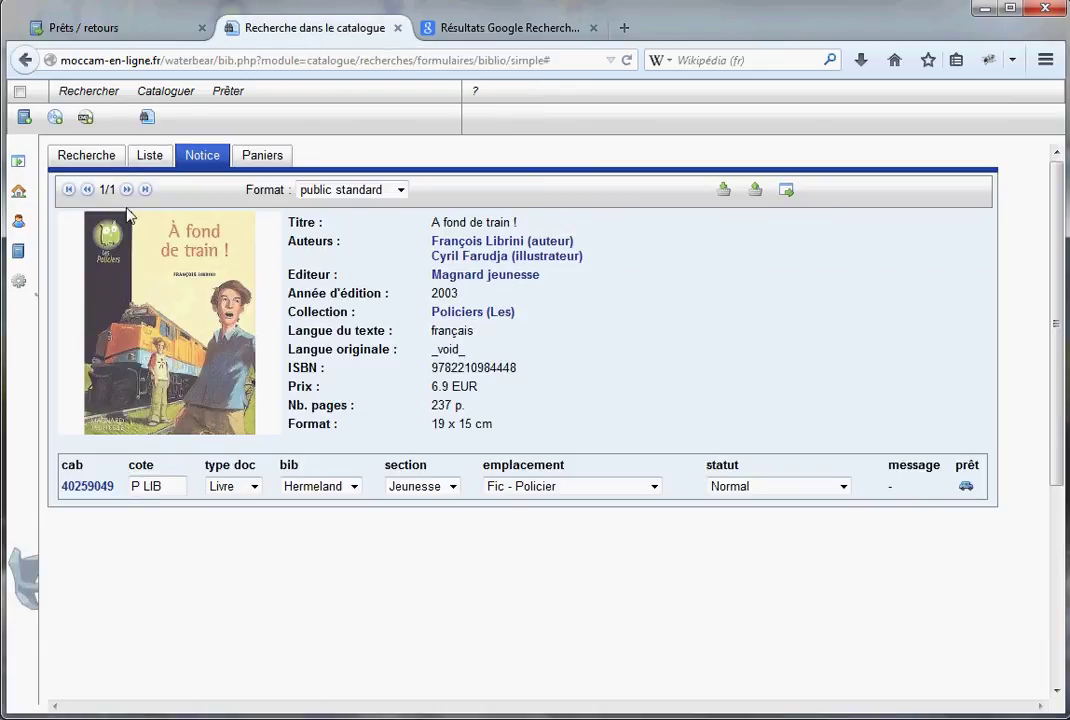
{"action": "left_click", "coordinate": [119, 30]}
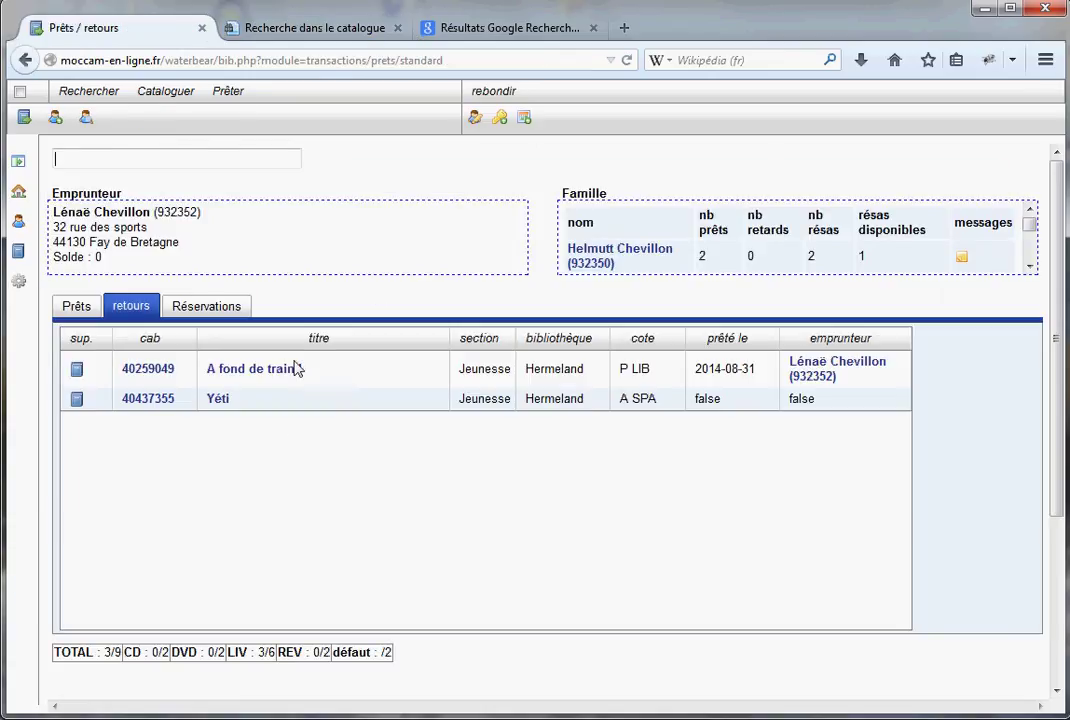
{"action": "left_click", "coordinate": [310, 34]}
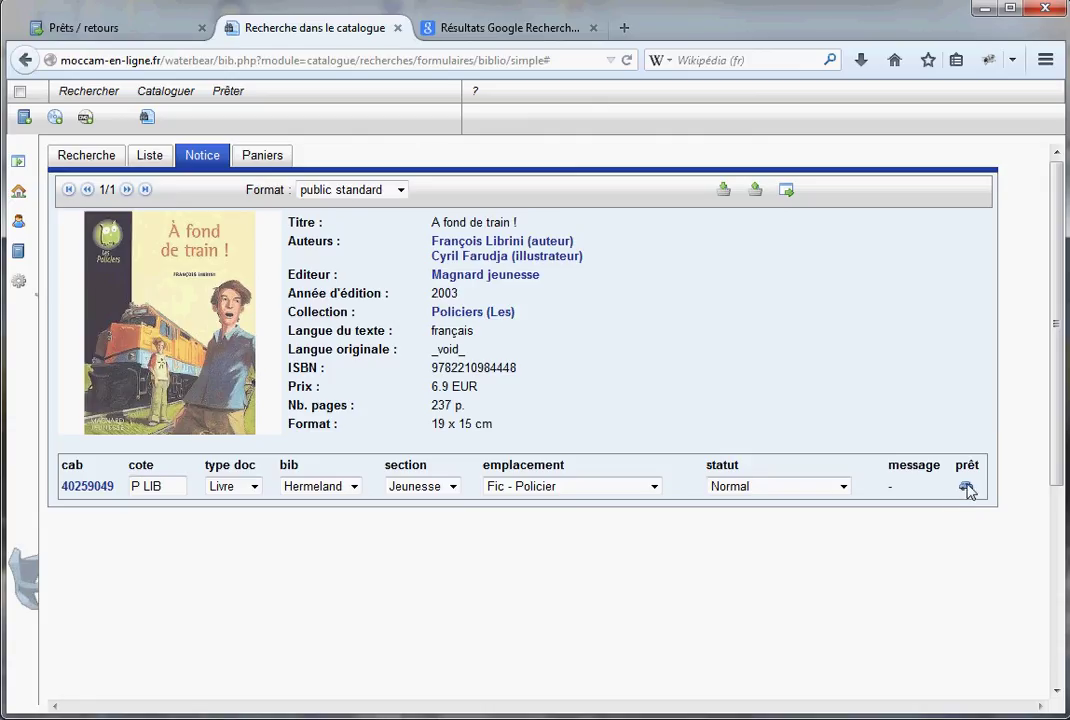
Open the copy-cataloguing form for 40259049 and scroll down to its localisation section
{"action": "mouse_move", "coordinate": [968, 490]}
{"action": "left_click", "coordinate": [76, 486]}
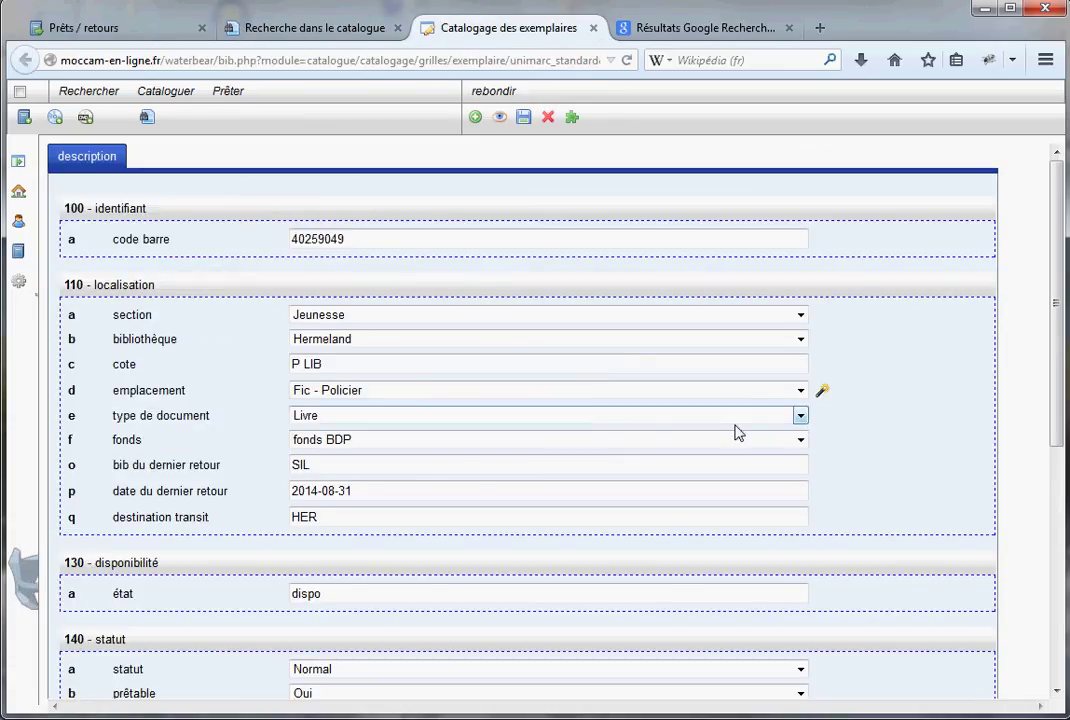
{"action": "scroll", "coordinate": [924, 513], "scroll_direction": "down", "scroll_amount": 1}
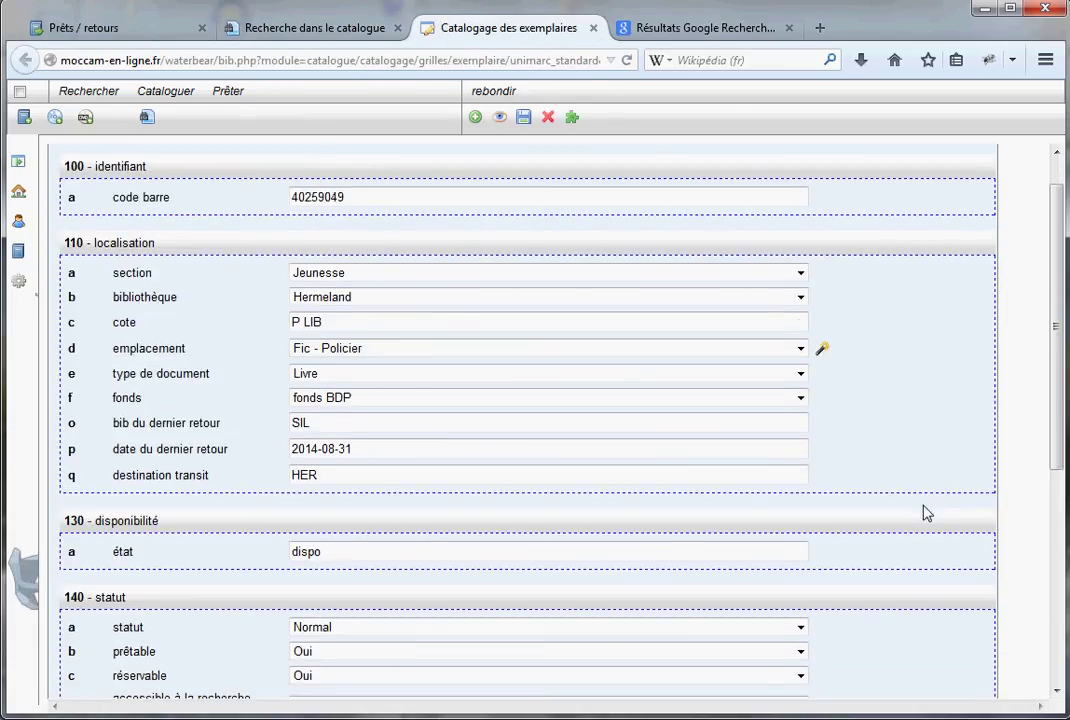
{"action": "scroll", "coordinate": [924, 513], "scroll_direction": "down", "scroll_amount": 1}
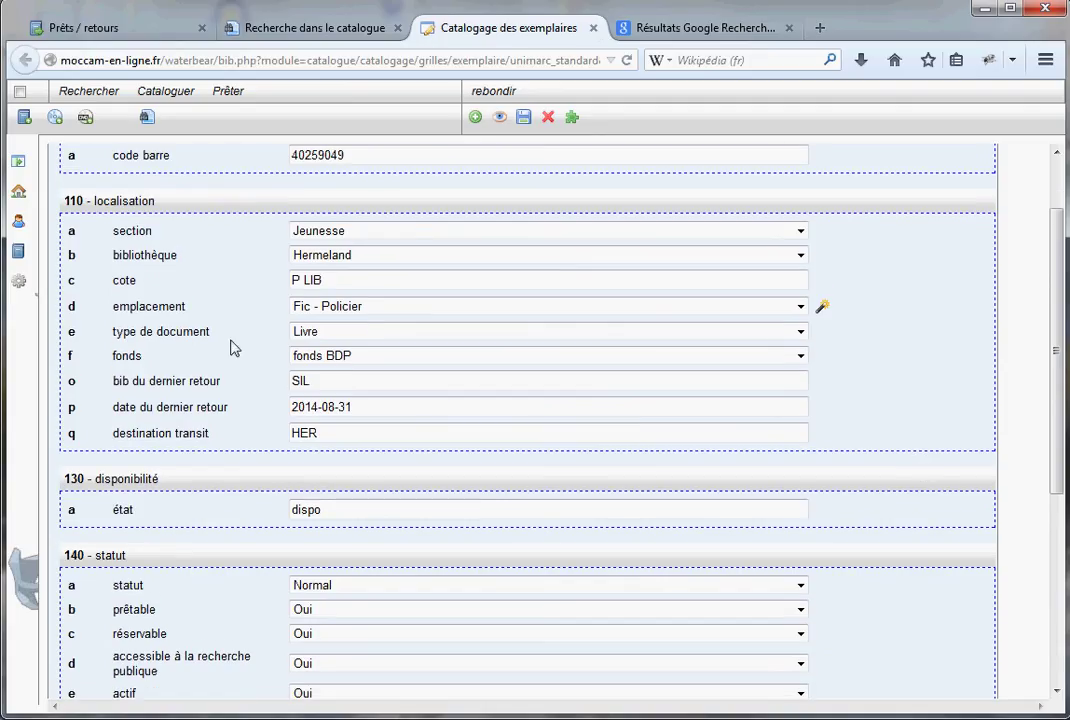
{"action": "left_click_drag", "start_coordinate": [70, 200], "coordinate": [157, 208]}
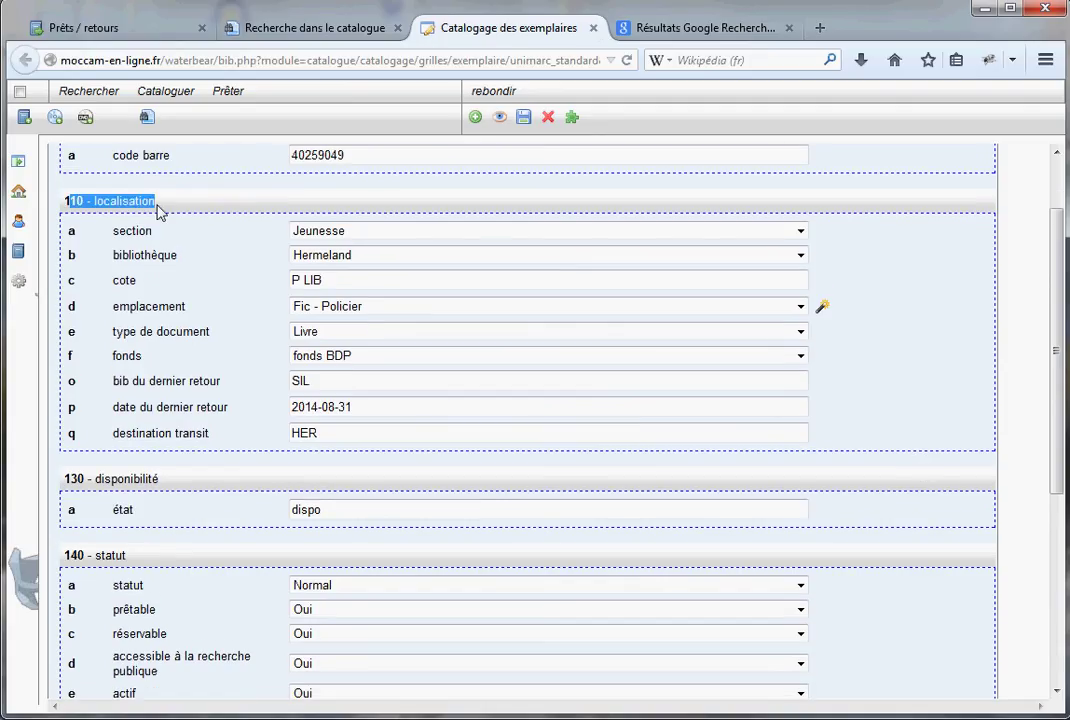
{"action": "left_click", "coordinate": [339, 379]}
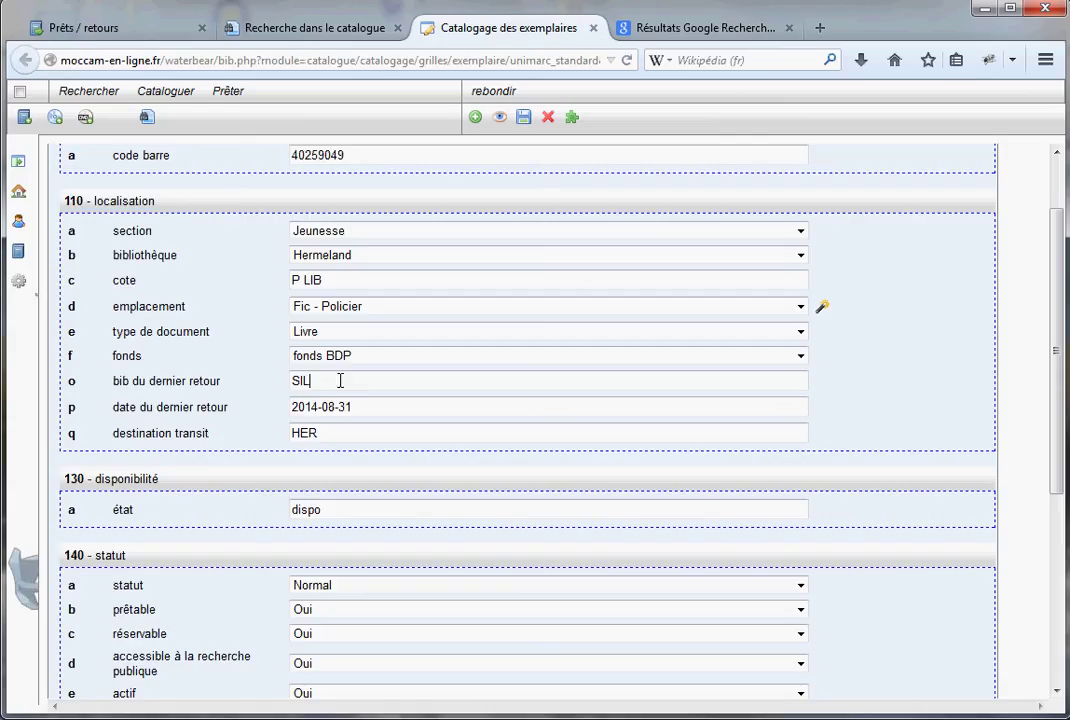
Highlight last return SIL on 2014-08-31 and the transit destination HER
{"action": "double_click", "coordinate": [326, 383]}
{"action": "left_click", "coordinate": [309, 378]}
{"action": "double_click", "coordinate": [303, 382]}
{"action": "left_click_drag", "start_coordinate": [351, 407], "coordinate": [290, 407]}
{"action": "left_click_drag", "start_coordinate": [318, 433], "coordinate": [293, 433]}
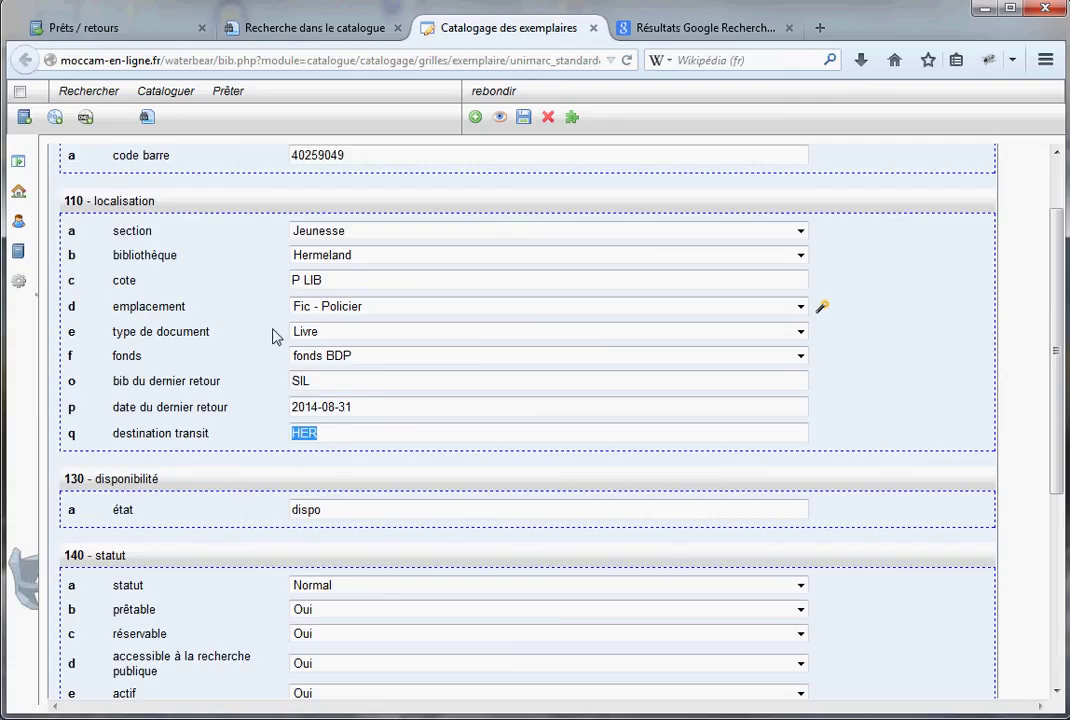